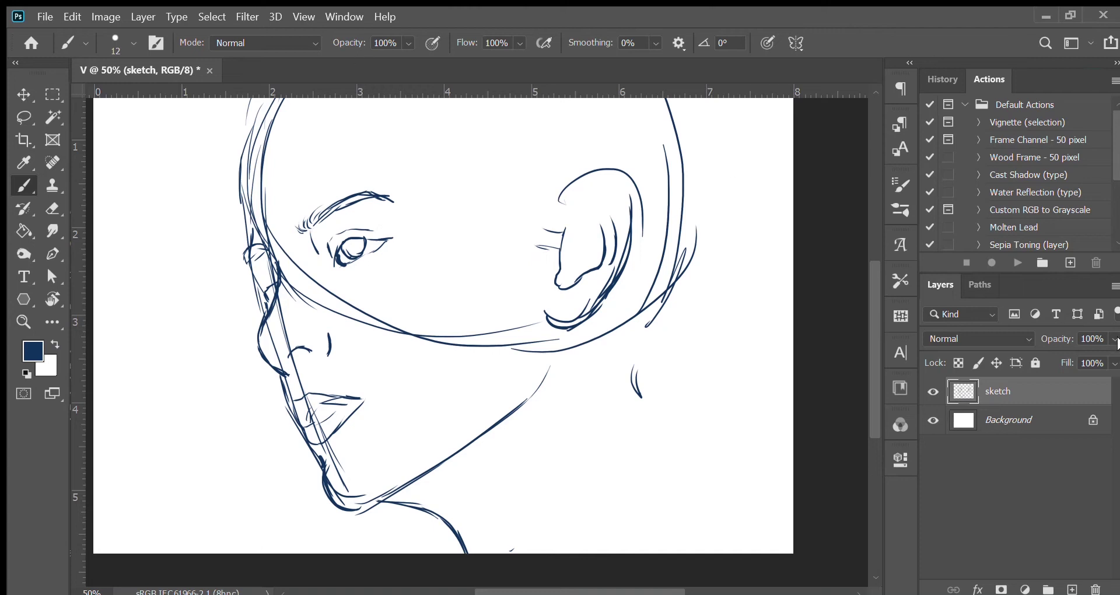
- Sketch the right-side hair strands, the neck line and the long shoulder curves
drag(697, 233, 677, 291)
mouse_move(694, 298)
mouse_down()
mouse_move(671, 379)
mouse_move(659, 364)
mouse_up()
mouse_move(676, 367)
mouse_down()
mouse_move(502, 551)
mouse_move(710, 402)
mouse_up()
drag(705, 413, 575, 552)
drag(716, 426, 748, 531)
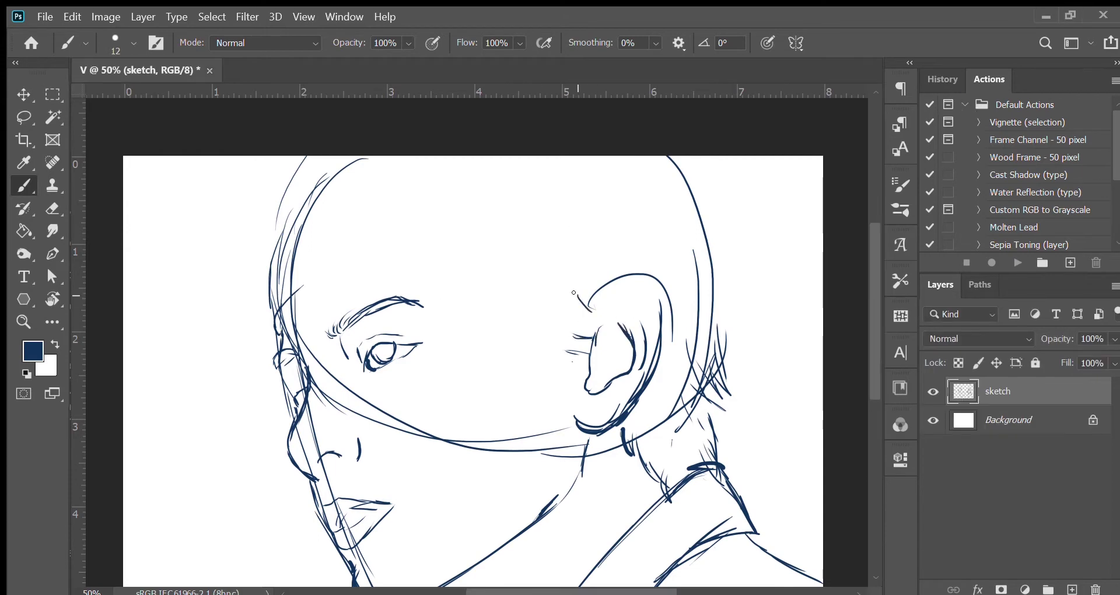
- Sketch hair strands over the ear and temple, plus the headband line across the forehead
drag(577, 294, 659, 358)
drag(452, 283, 458, 327)
drag(495, 309, 554, 408)
drag(475, 265, 560, 414)
drag(569, 300, 577, 335)
drag(292, 286, 583, 297)
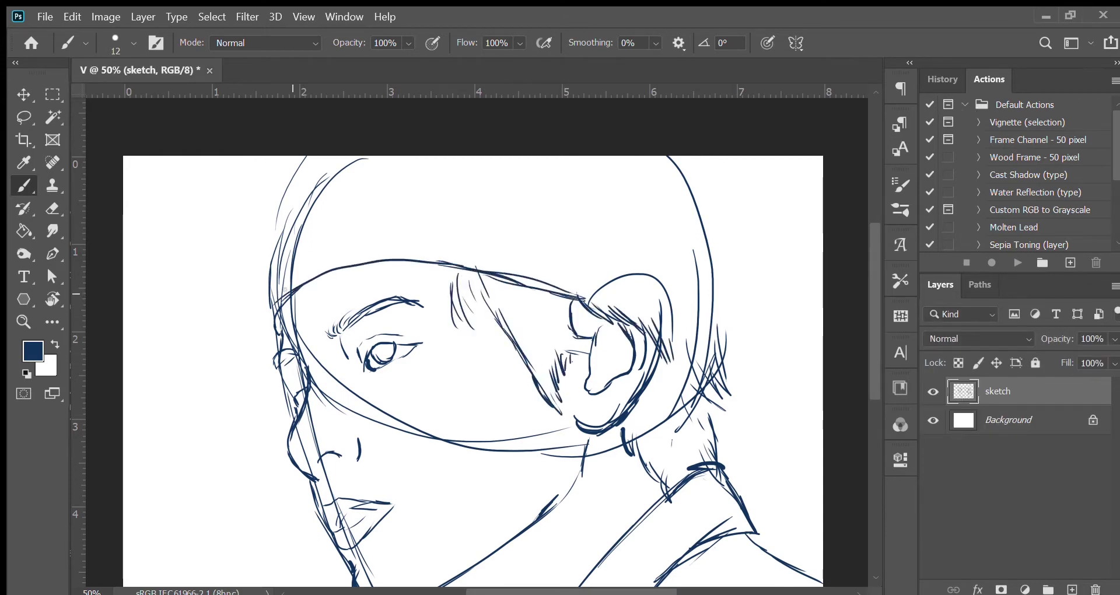
- Add hair strokes over the top and right of the head, then create a new empty layer
drag(303, 195, 274, 335)
drag(309, 175, 423, 167)
mouse_move(277, 158)
mouse_down()
mouse_move(266, 353)
mouse_move(234, 326)
mouse_up()
drag(245, 242, 275, 297)
mouse_move(449, 177)
mouse_down()
mouse_move(484, 242)
mouse_move(568, 259)
mouse_up()
drag(706, 158, 758, 338)
drag(755, 329, 729, 469)
scroll(467, 350, down, 2)
key(ctrl+shift+alt+n)
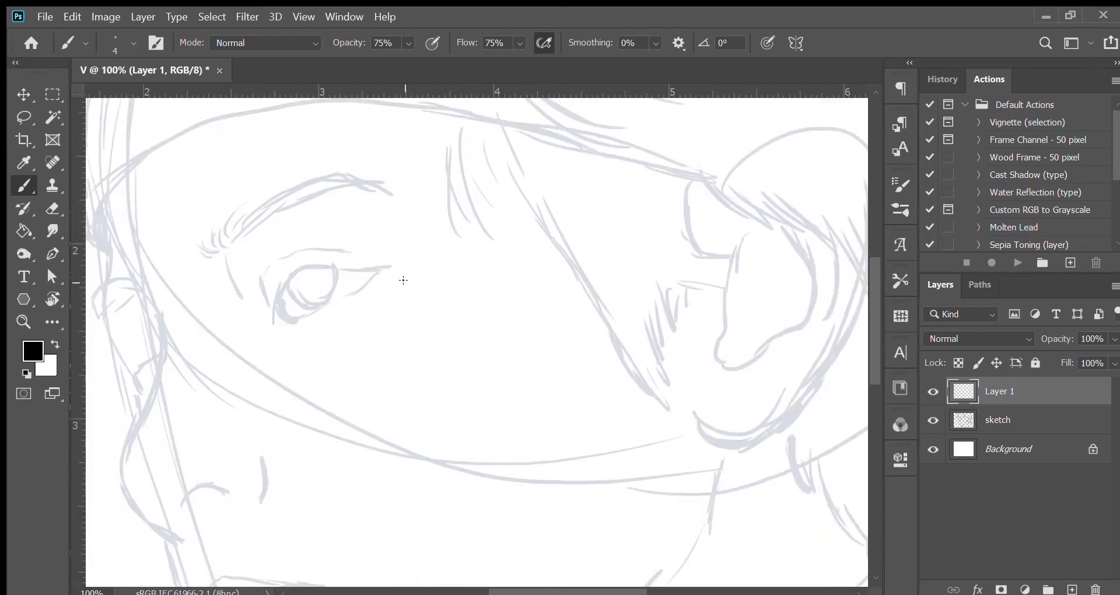
- Ink clean lines for the nose, lower lip, chin and neck over the faded sketch
drag(196, 163, 194, 202)
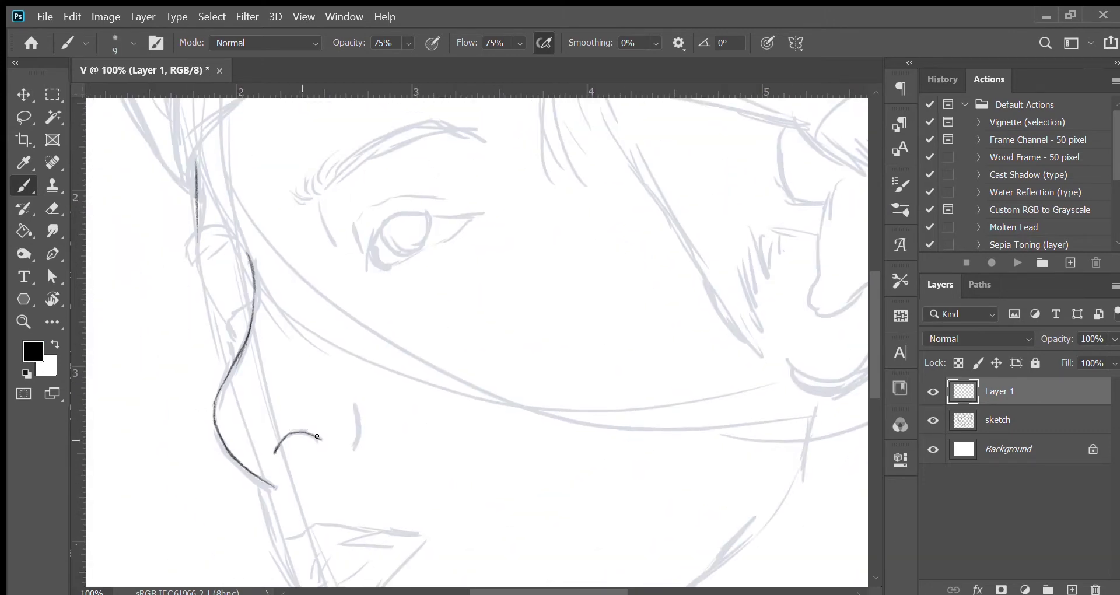
drag(357, 403, 345, 452)
scroll(255, 368, down, 3)
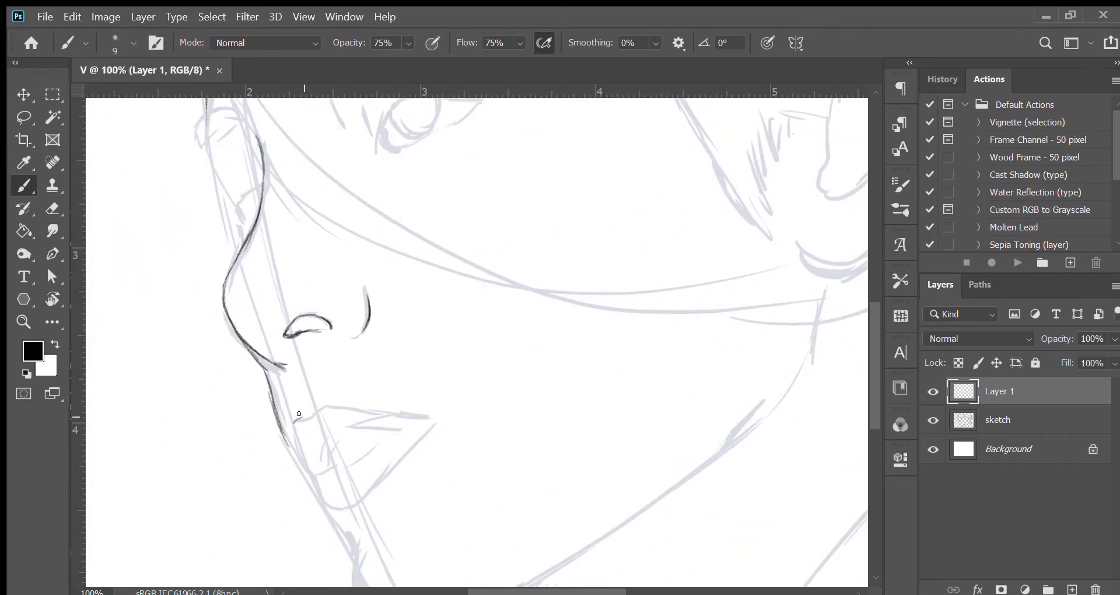
scroll(405, 401, down, 2)
drag(335, 393, 397, 363)
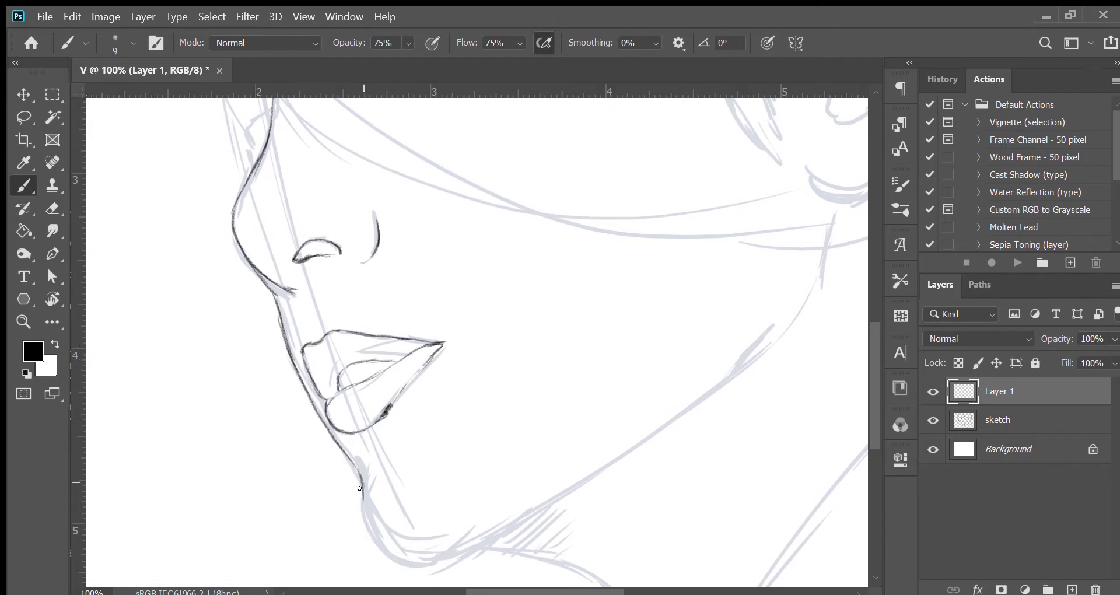
drag(359, 488, 486, 549)
scroll(452, 417, down, 3)
drag(597, 496, 620, 540)
scroll(350, 475, right, 2)
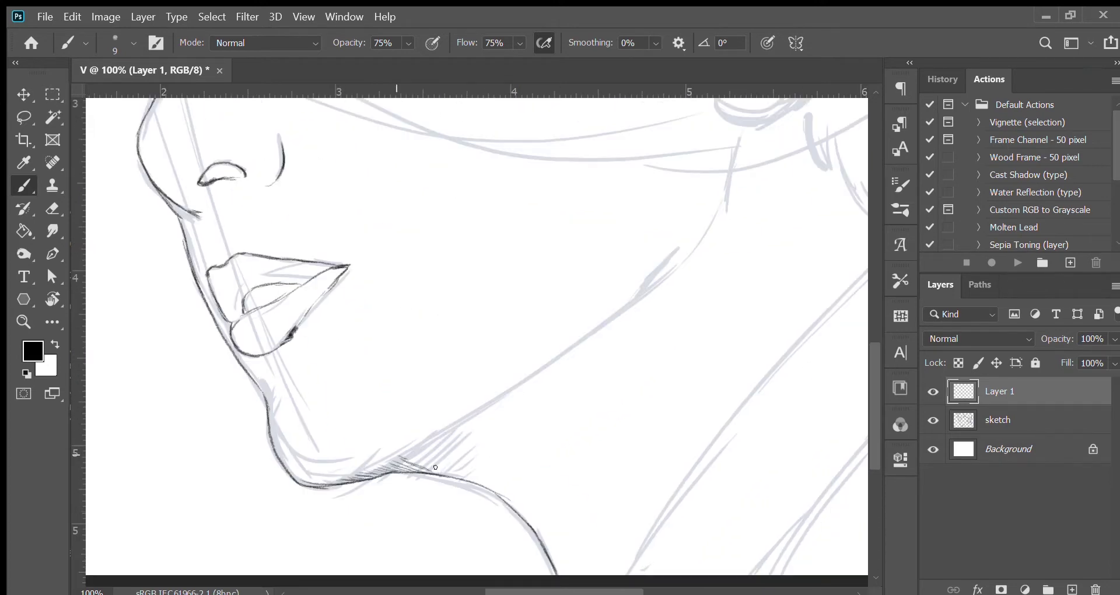
scroll(435, 467, up, 6)
scroll(435, 467, left, 3)
- Toggle the sketch layer off and on to check the ink, and add slight brush smoothing
click(933, 420)
scroll(413, 428, down, 3)
click(933, 420)
scroll(466, 350, right, 10)
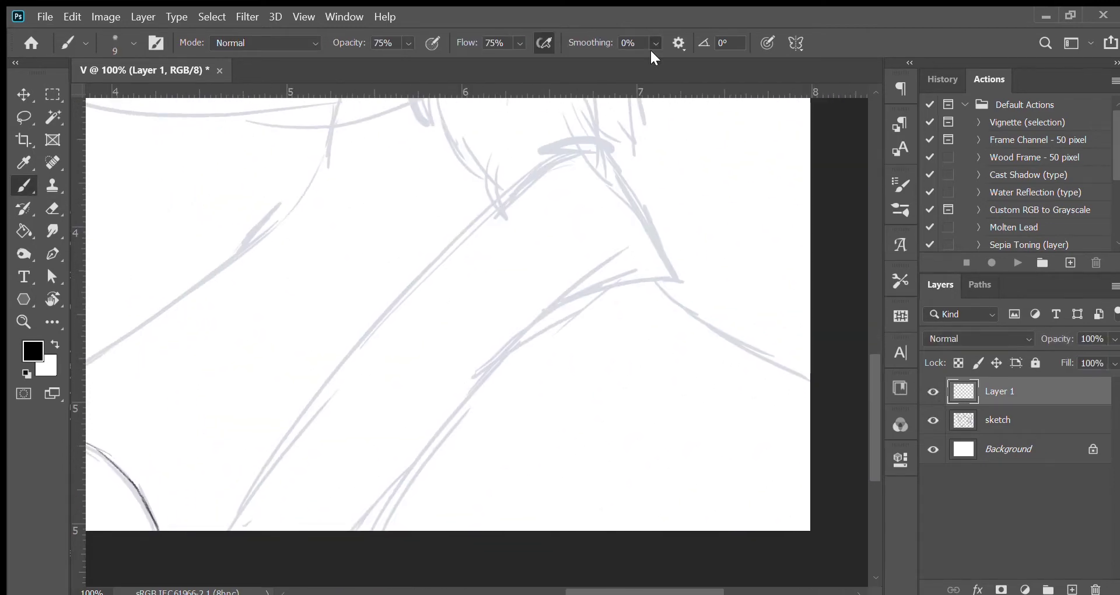
click(655, 42)
drag(137, 463, 538, 238)
scroll(408, 350, right, 2)
mouse_move(516, 158)
mouse_down()
mouse_move(590, 299)
mouse_move(284, 546)
mouse_up()
- Ink the long shoulder curve and the collar line to the right edge
drag(593, 302, 727, 376)
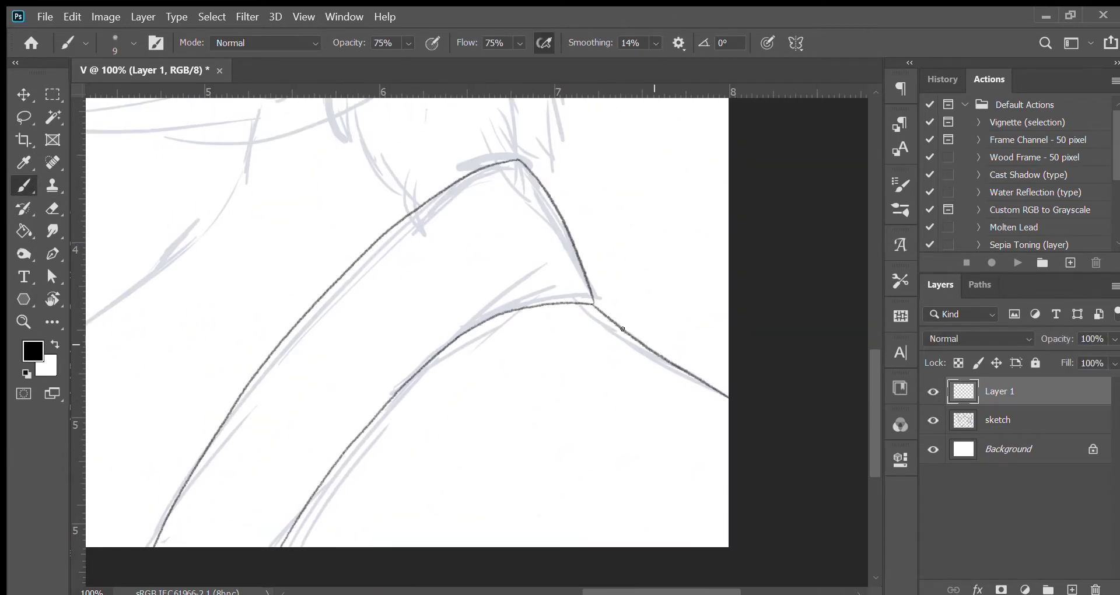
drag(324, 454, 247, 546)
scroll(491, 314, up, 10)
scroll(466, 291, left, 5)
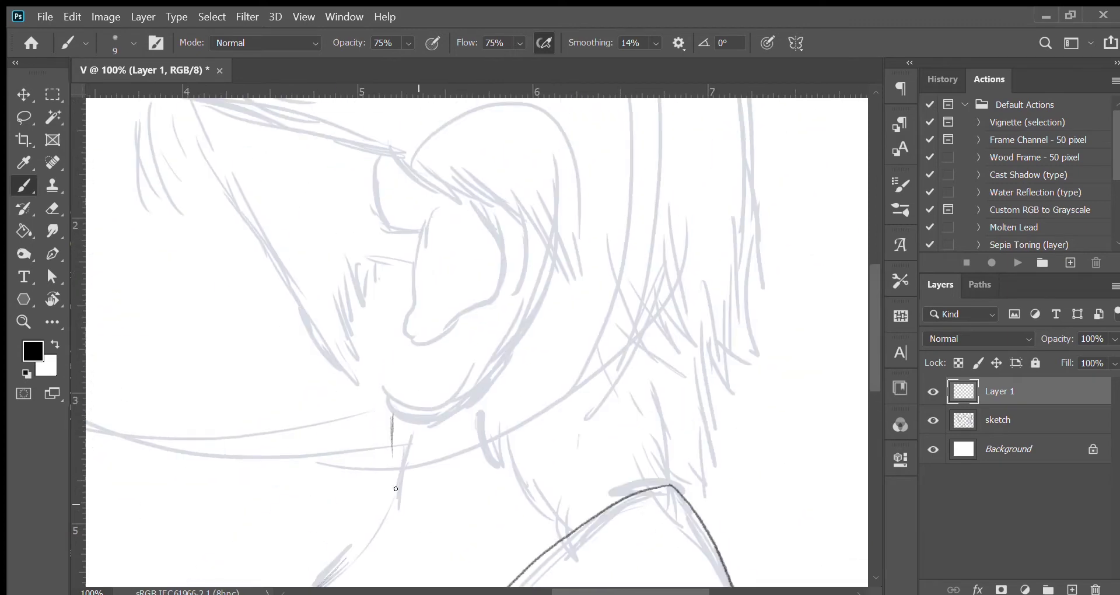
- Ink the ear: its top and upper-left edges, inner curve, and the curve beneath it
drag(407, 471, 576, 345)
drag(420, 230, 505, 348)
drag(446, 240, 598, 364)
drag(439, 344, 522, 366)
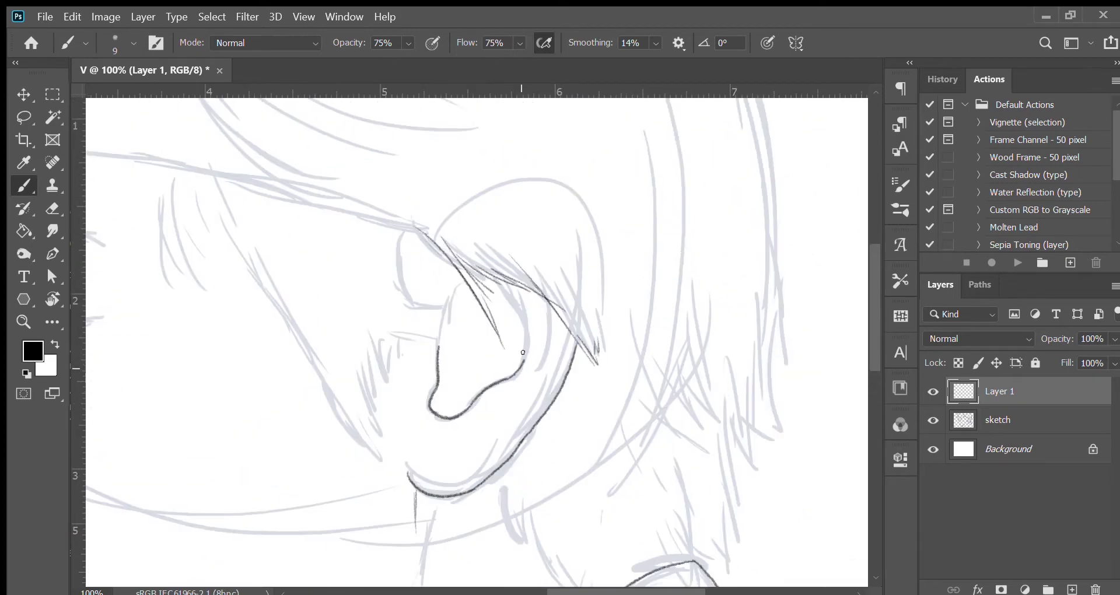
scroll(432, 307, left, 2)
drag(461, 237, 440, 278)
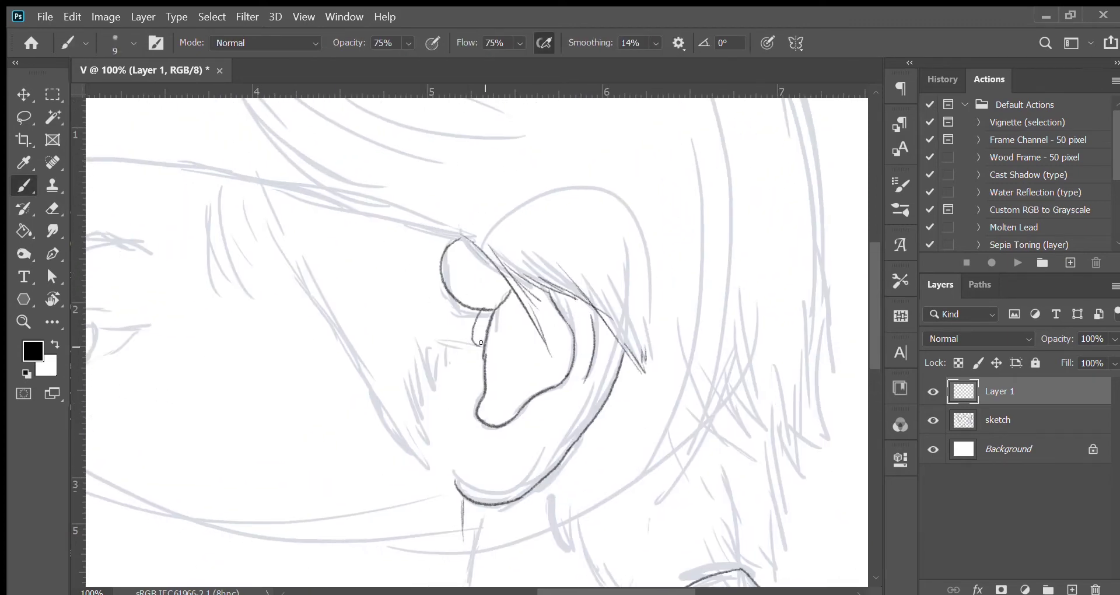
drag(480, 342, 452, 364)
drag(443, 263, 449, 349)
drag(400, 300, 525, 312)
- Zoomed in, ink the eye outline, lower eyelid, crease, iris and pupil
key(ctrl+plus)
mouse_move(318, 402)
mouse_down()
mouse_move(413, 292)
mouse_move(545, 285)
mouse_up()
drag(366, 384, 532, 289)
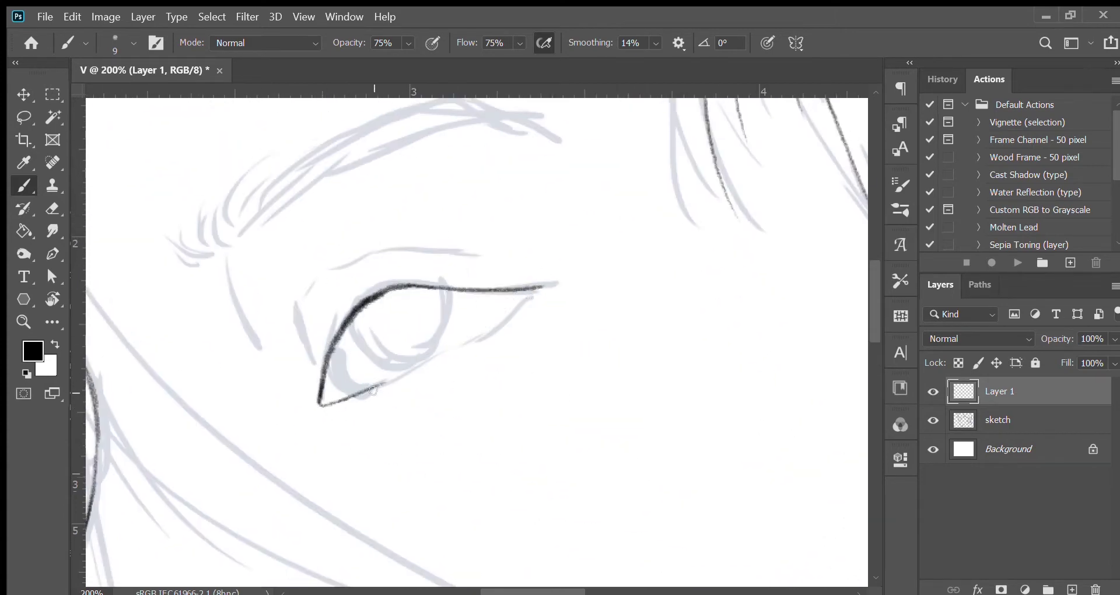
drag(352, 324, 436, 307)
drag(309, 294, 477, 255)
drag(402, 291, 396, 293)
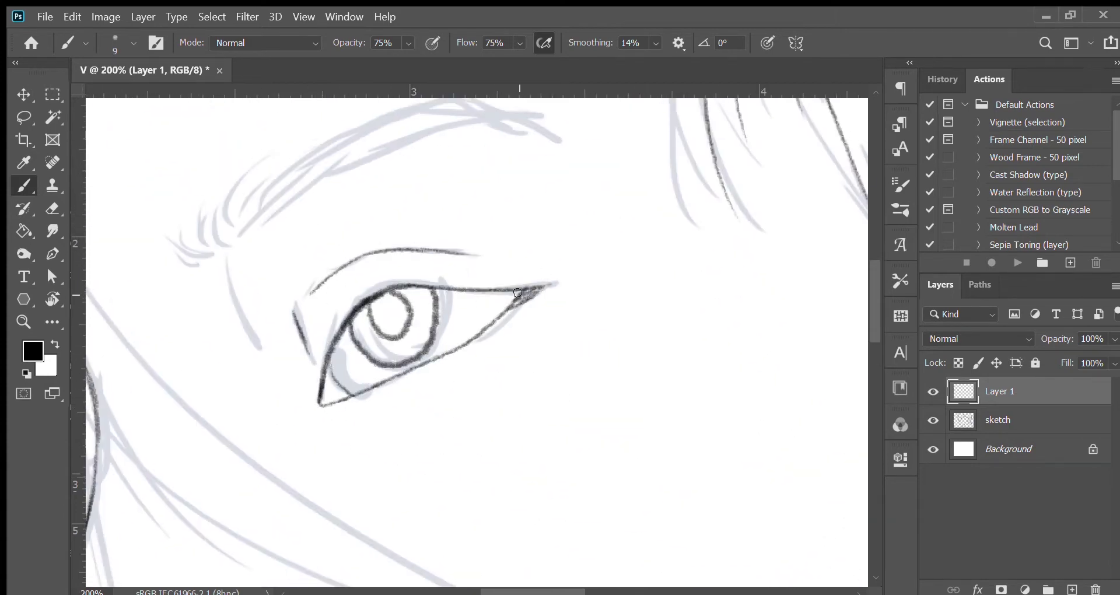
- Ink a short neck line, rotate the view, and ink the headband line across the forehead
scroll(517, 292, down, 2)
scroll(525, 373, up, 1)
drag(470, 363, 476, 387)
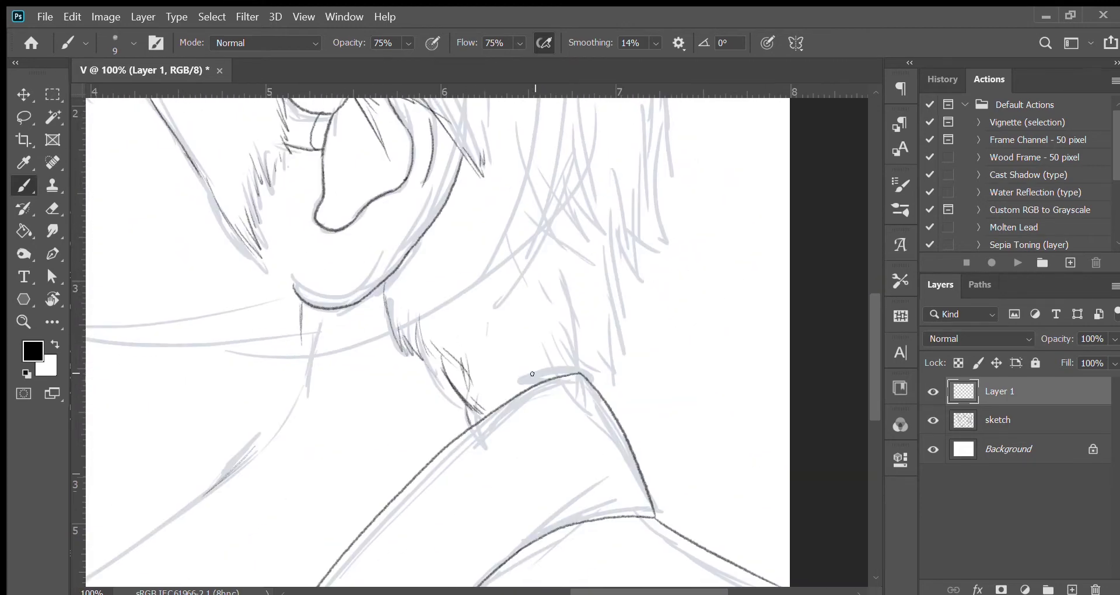
scroll(531, 373, up, 6)
scroll(532, 504, left, 4)
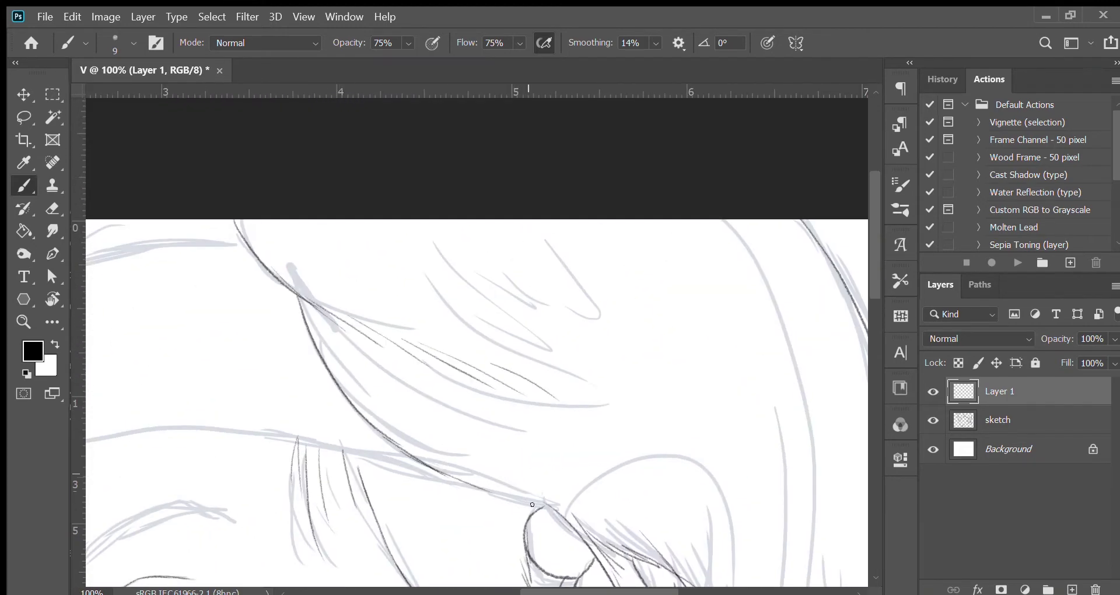
scroll(532, 504, down, 5)
key(r)
drag(646, 175, 597, 282)
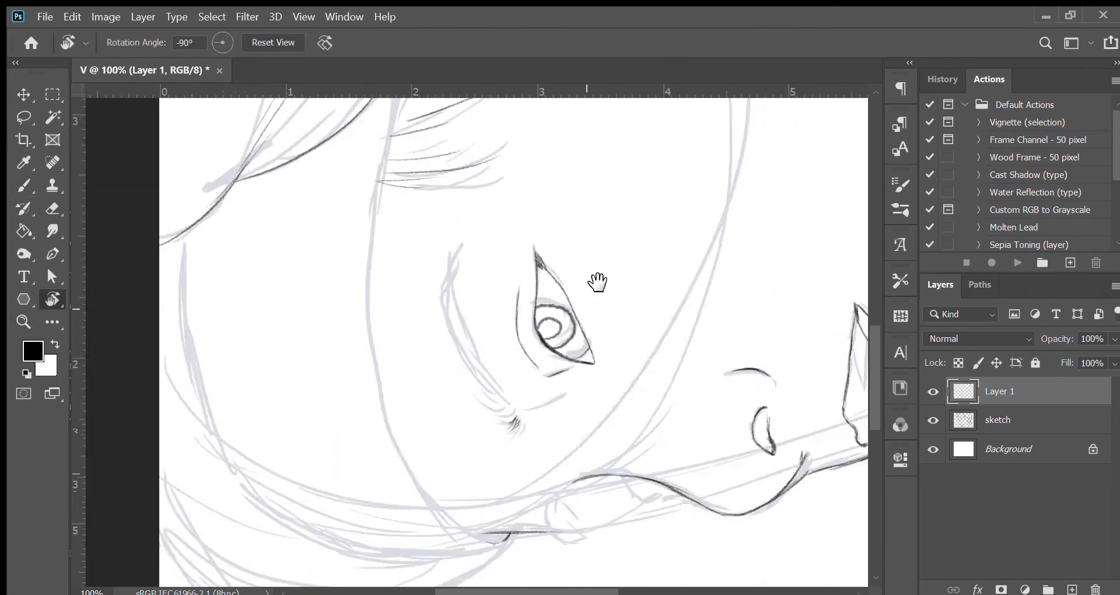
key(b)
key(ctrl+minus)
drag(398, 268, 350, 185)
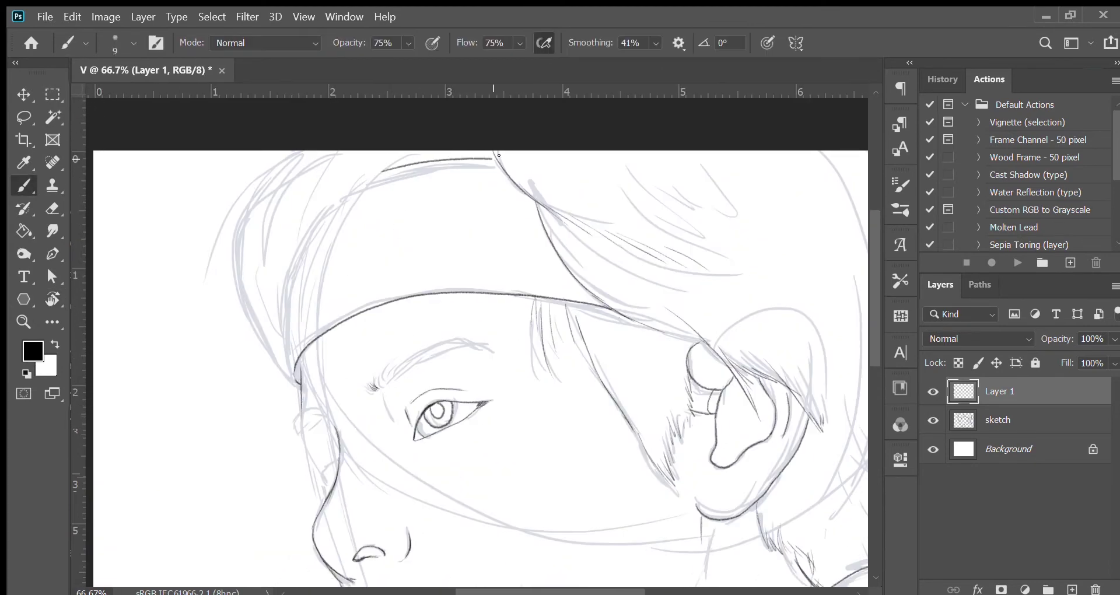
- Ink additional ear detail strokes beside the face
key(ctrl+plus)
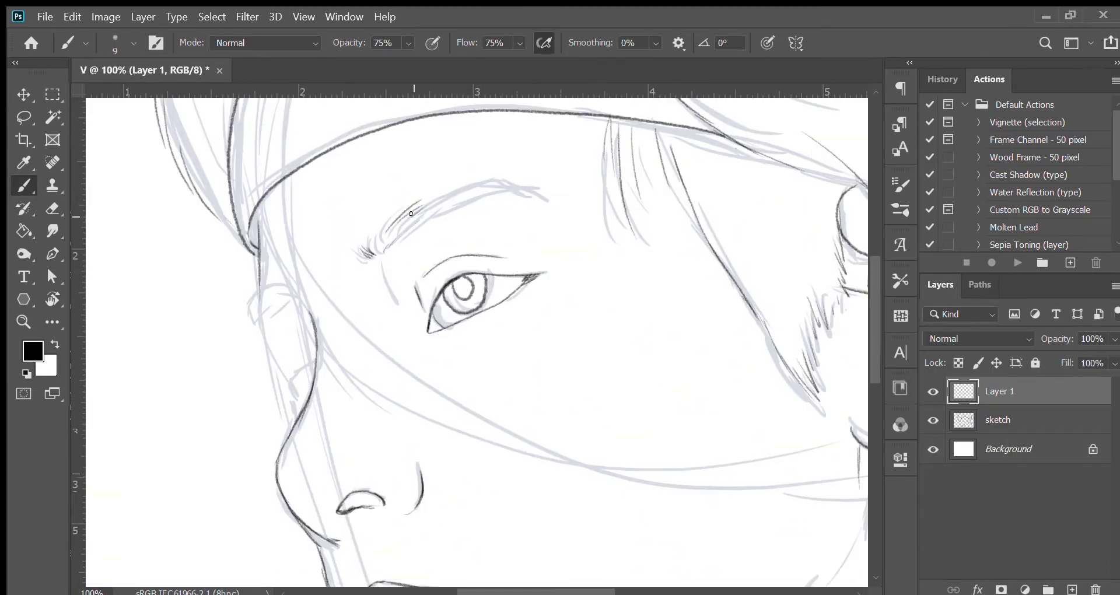
drag(255, 296, 292, 294)
drag(367, 275, 386, 224)
drag(304, 315, 310, 324)
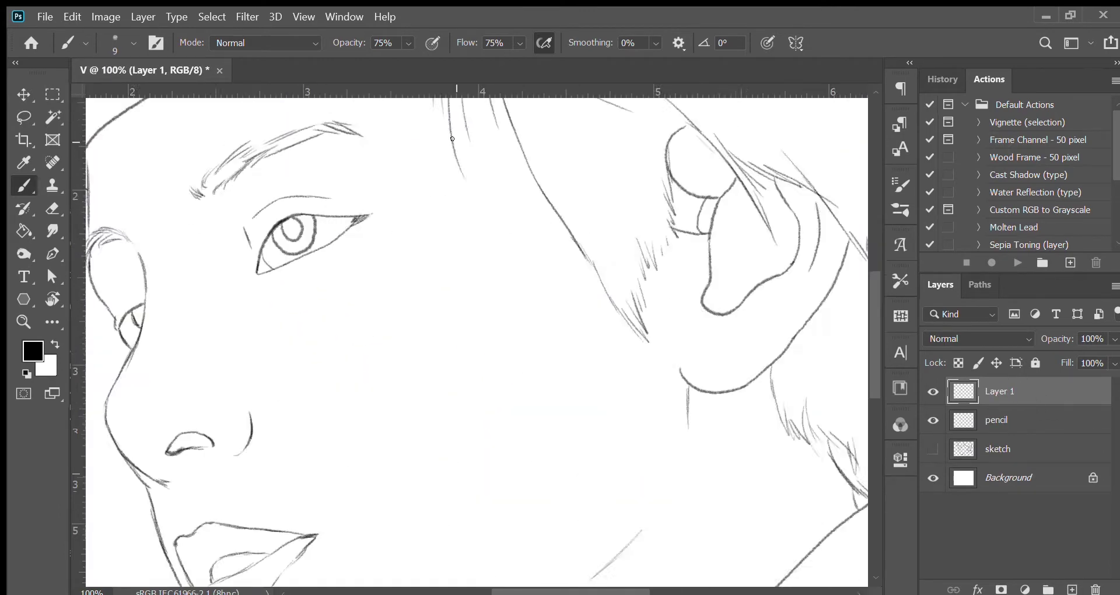
- Hatch fine strokes along the eyebrow, then hide that layer and zoom out
drag(452, 139, 583, 200)
mouse_move(347, 258)
mouse_down()
mouse_move(338, 286)
mouse_move(363, 310)
mouse_up()
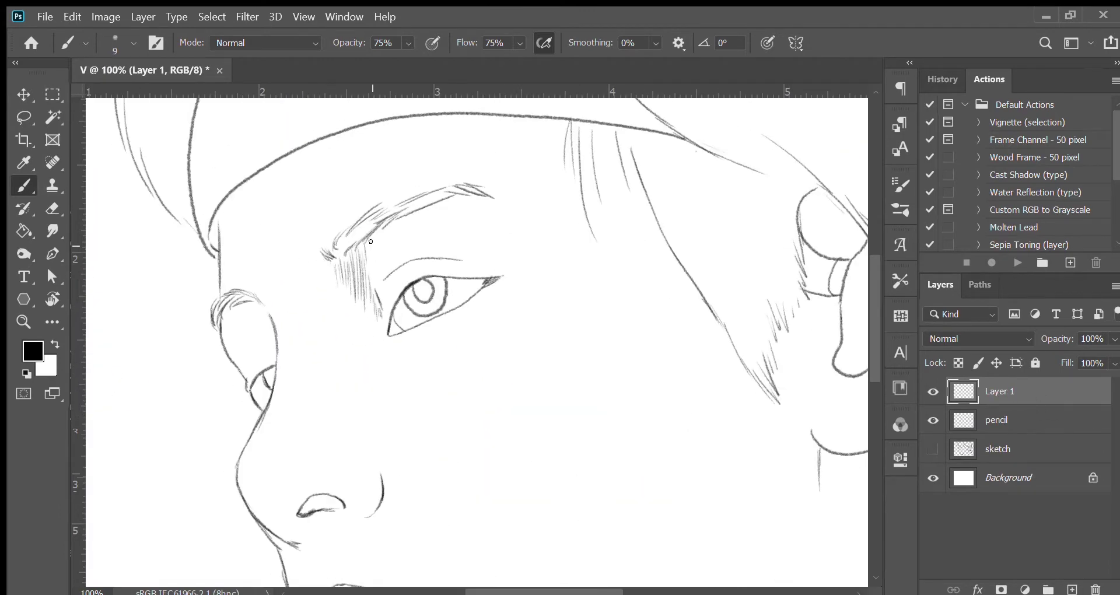
drag(384, 222, 388, 287)
drag(409, 218, 407, 255)
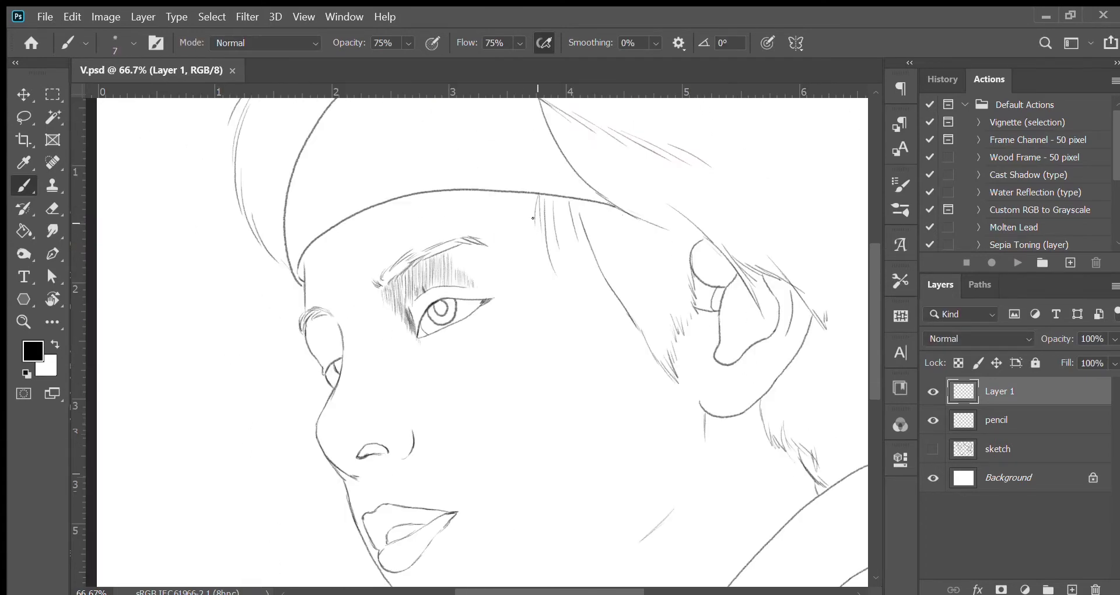
click(933, 391)
key(ctrl+minus)
key(ctrl+minus)
- Add a new empty layer below the pencil lines and fill Layer 2 with grey
click(997, 420)
click(1071, 589)
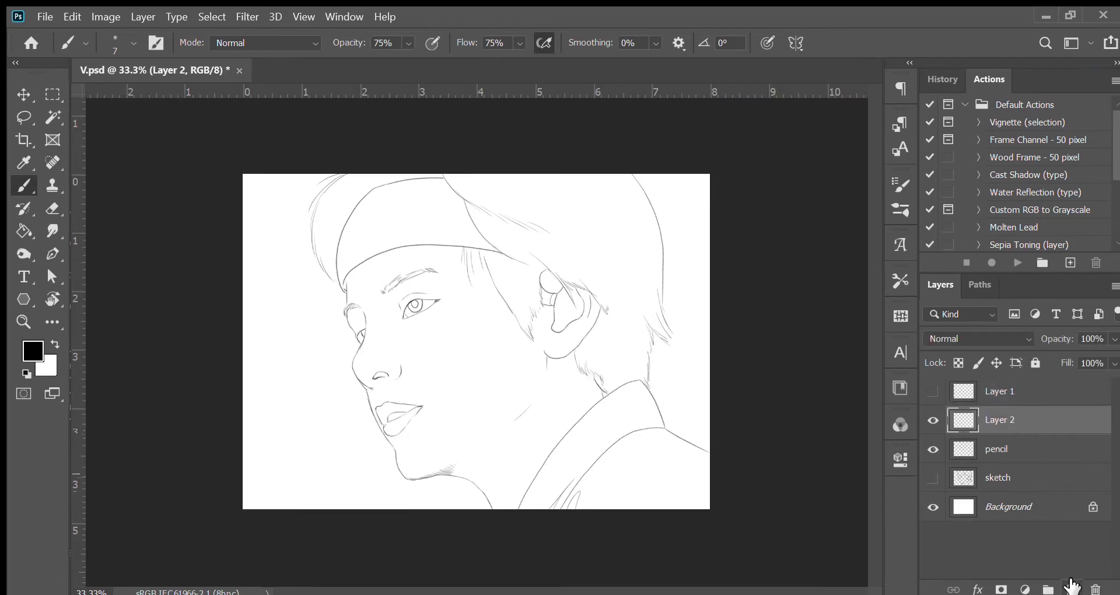
drag(997, 420, 1029, 466)
drag(428, 476, 525, 408)
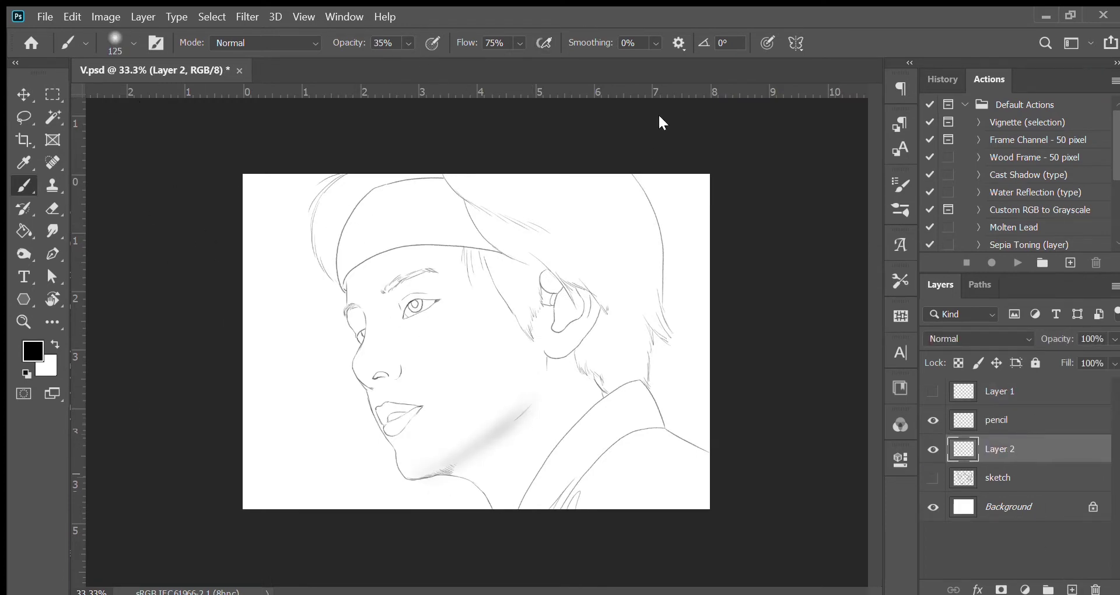
key(ctrl+z)
key(g)
click(397, 313)
- With a large soft brush, shade under the chin, the neck, the right collar and the headband
key(b)
key(bracketright)
key(bracketright)
key(bracketright)
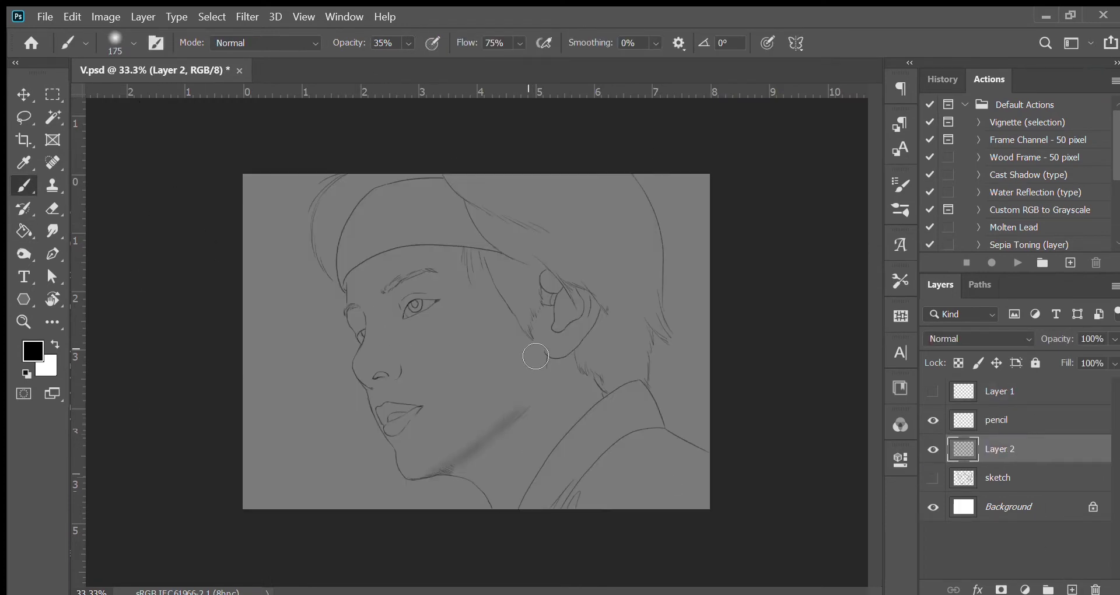
mouse_move(532, 358)
mouse_down()
mouse_move(502, 507)
mouse_move(507, 497)
mouse_up()
drag(583, 420, 595, 460)
mouse_move(327, 186)
mouse_down()
mouse_move(350, 213)
mouse_move(660, 246)
mouse_up()
- At 50% zoom, darken the hair shading and, at 100% flow, the area under the headband
key(ctrl+plus)
key(bracketleft)
key(bracketleft)
key(bracketleft)
drag(292, 111, 267, 205)
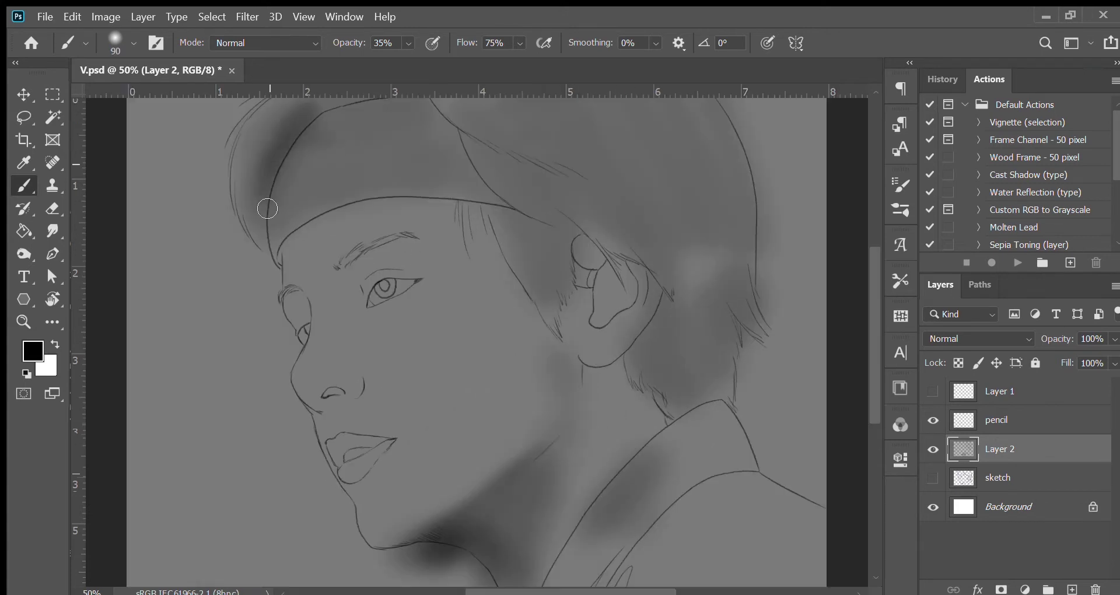
drag(274, 333, 402, 186)
key(shift+0)
mouse_move(513, 256)
mouse_down()
mouse_move(415, 277)
mouse_move(400, 218)
mouse_move(430, 270)
mouse_move(364, 267)
mouse_move(411, 238)
mouse_up()
- Softly erase to lighten the cheek below the eye and the chin below the lips
scroll(429, 270, down, 2)
key(bracketright)
key(bracketleft)
key(bracketleft)
key(bracketleft)
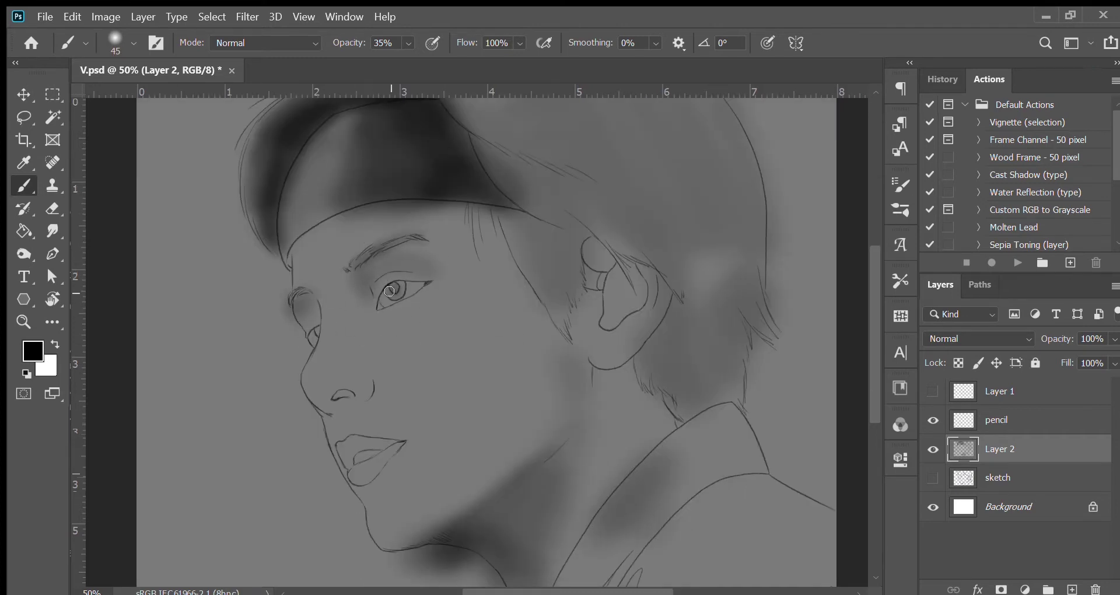
scroll(487, 212, down, 2)
key(e)
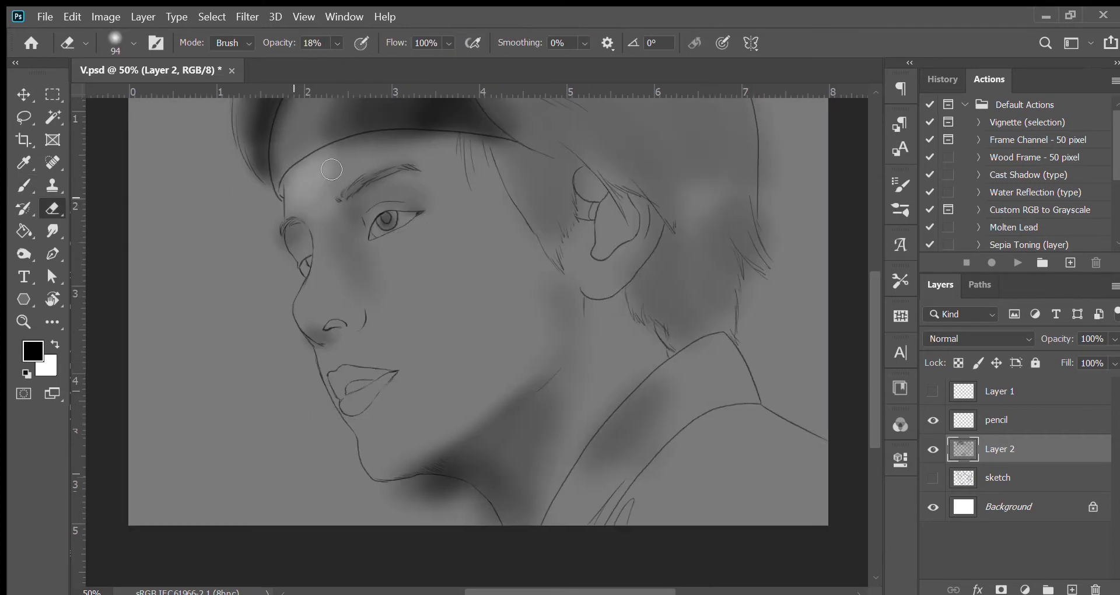
drag(468, 234, 426, 315)
key(bracketleft)
key(bracketleft)
key(bracketleft)
scroll(378, 231, up, 1)
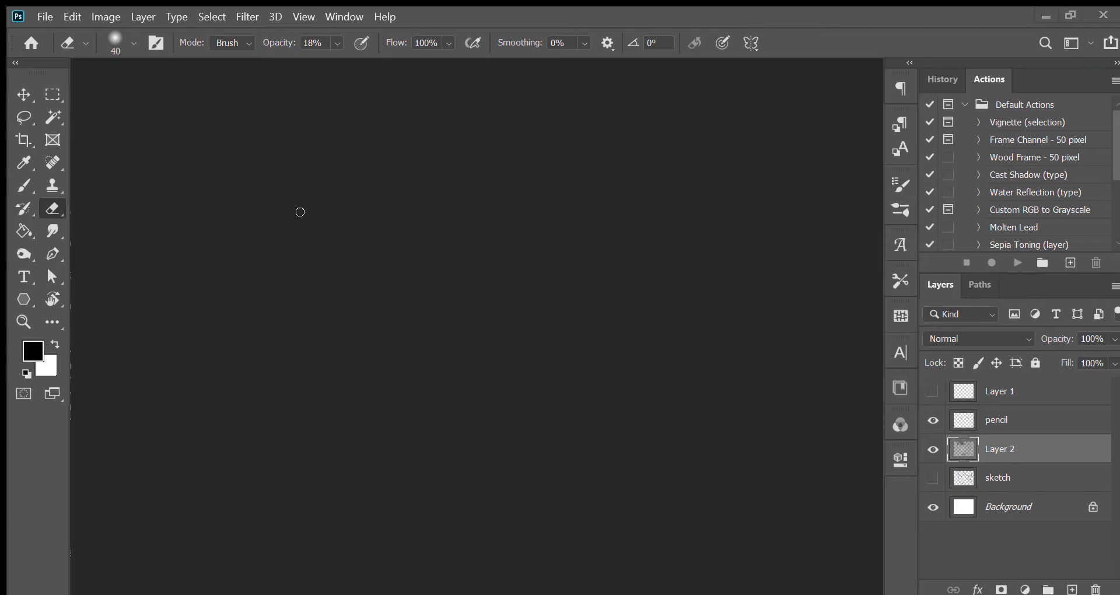
key(bracketright)
drag(373, 501, 329, 405)
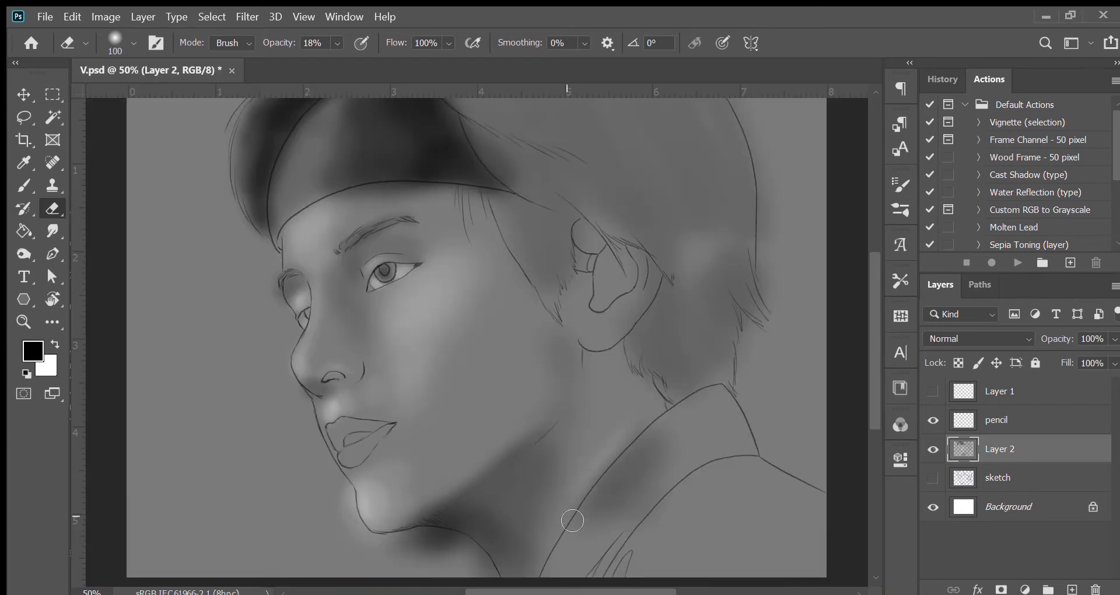
- Darken the lips with soft brush strokes
scroll(387, 212, down, 1)
scroll(388, 212, right, 1)
key(bracketright)
key(bracketright)
key(bracketright)
key(b)
scroll(286, 369, up, 1)
scroll(286, 369, left, 1)
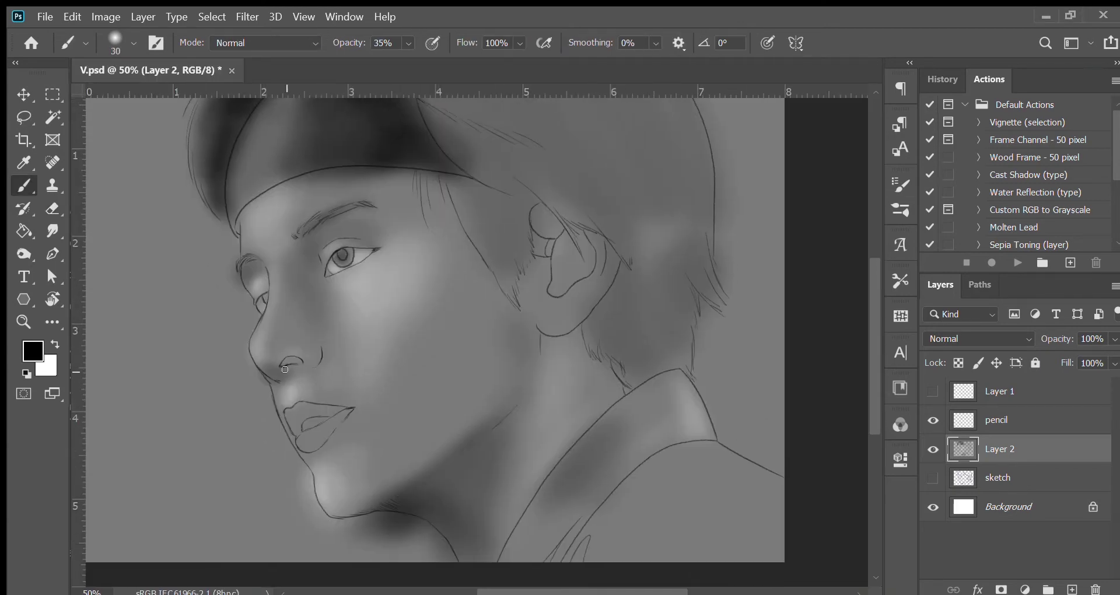
drag(293, 417, 313, 421)
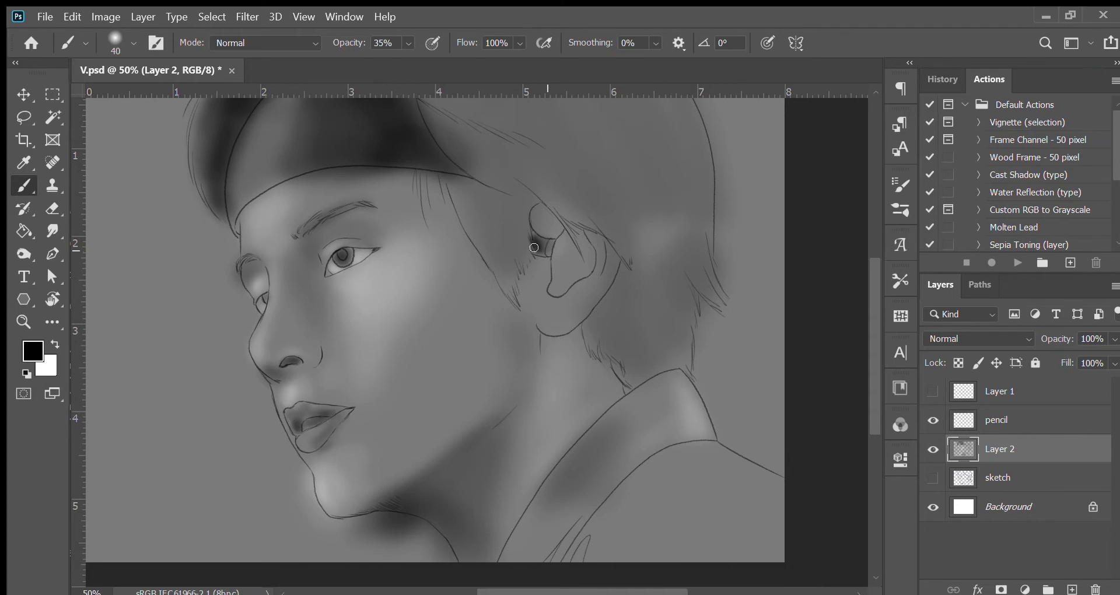
- Lay broad grey shading across the collar with a progressively larger brush
scroll(533, 247, down, 1)
scroll(534, 247, right, 1)
drag(408, 379, 531, 487)
key(bracketright)
key(bracketright)
key(bracketright)
mouse_move(419, 472)
mouse_down()
mouse_move(495, 439)
mouse_move(403, 514)
mouse_up()
key(bracketright)
key(bracketright)
drag(403, 514, 637, 470)
- Add further grey shading strokes on the face and hair with a smaller brush
scroll(637, 470, up, 2)
scroll(360, 252, up, 1)
mouse_move(360, 253)
mouse_down()
mouse_move(575, 358)
mouse_move(495, 438)
mouse_up()
key(bracketleft)
key(bracketleft)
key(bracketleft)
drag(290, 155, 280, 210)
- Zoom in on the eye and shade near the inner eye corner
scroll(257, 216, up, 1)
scroll(256, 216, left, 1)
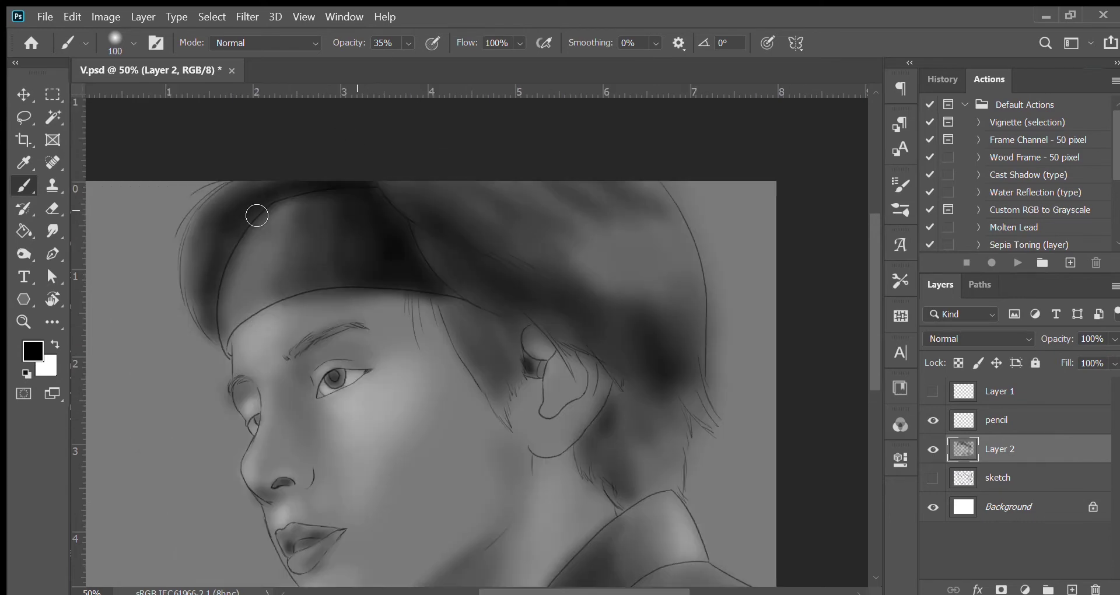
scroll(441, 269, down, 2)
scroll(442, 268, left, 1)
key(ctrl+plus)
key(bracketleft)
key(bracketleft)
key(bracketleft)
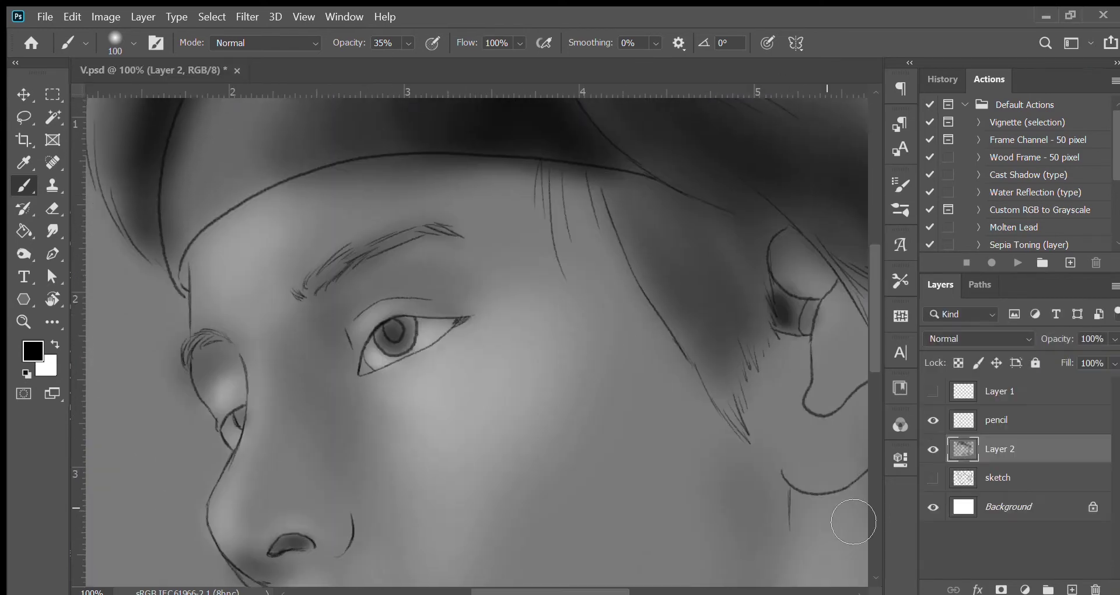
key(ctrl+plus)
mouse_move(328, 228)
mouse_down()
mouse_move(258, 264)
mouse_move(320, 388)
mouse_move(317, 233)
mouse_up()
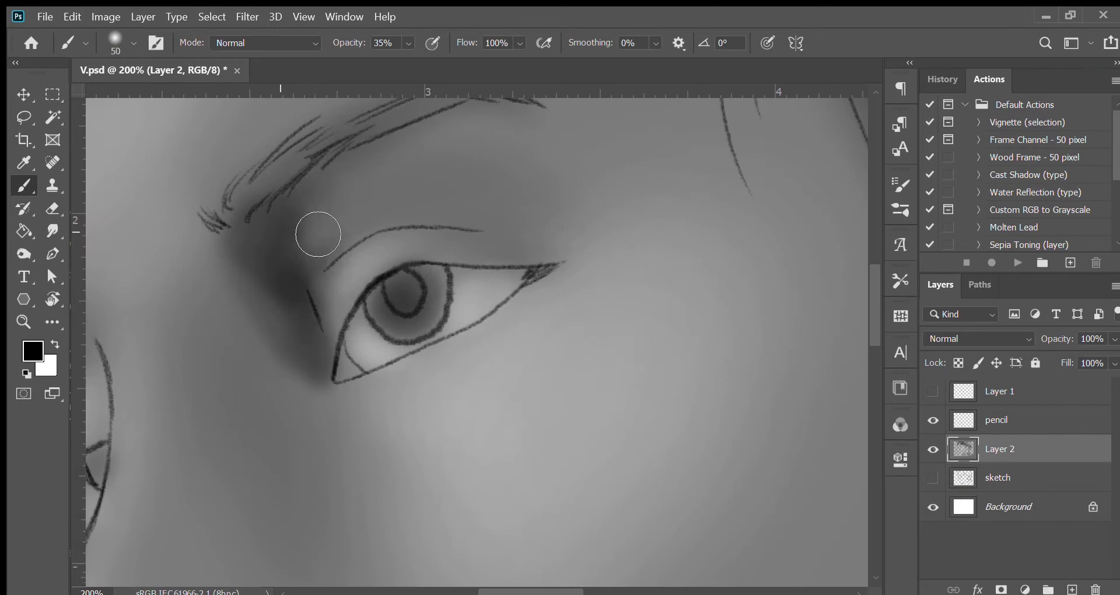
- Check the whole face, then set a small, low-opacity brush for eye detail
key(r)
key(b)
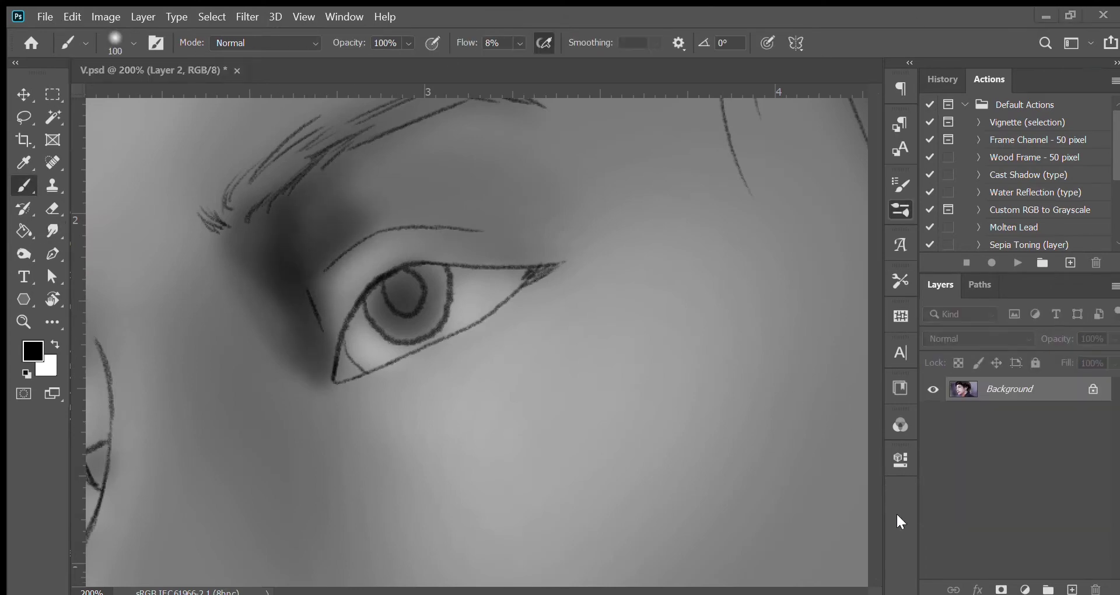
key(ctrl+minus)
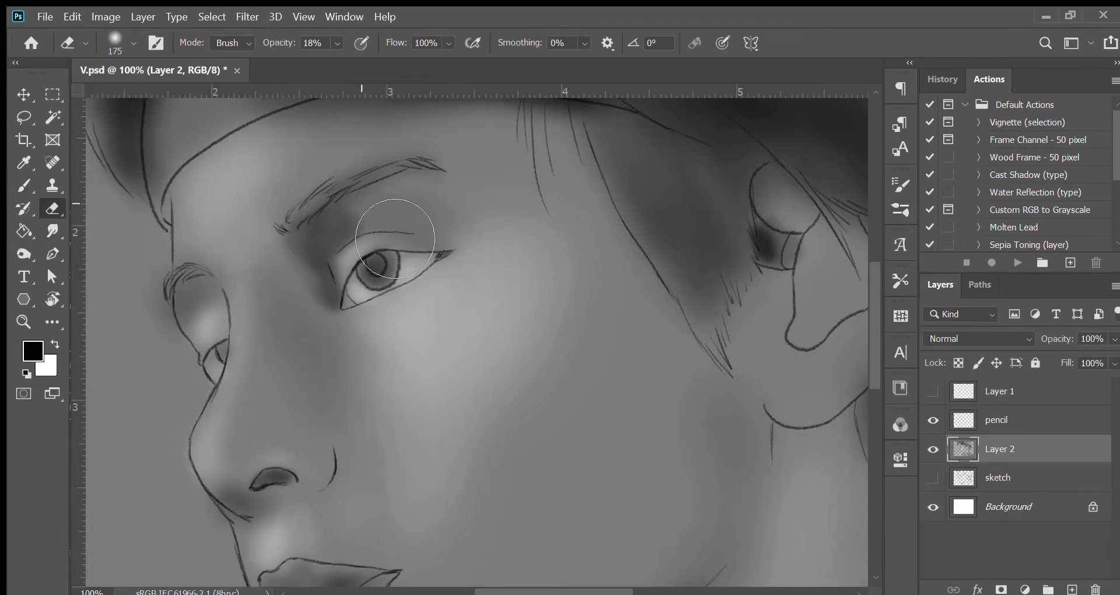
key(ctrl+plus)
scroll(275, 317, up, 2)
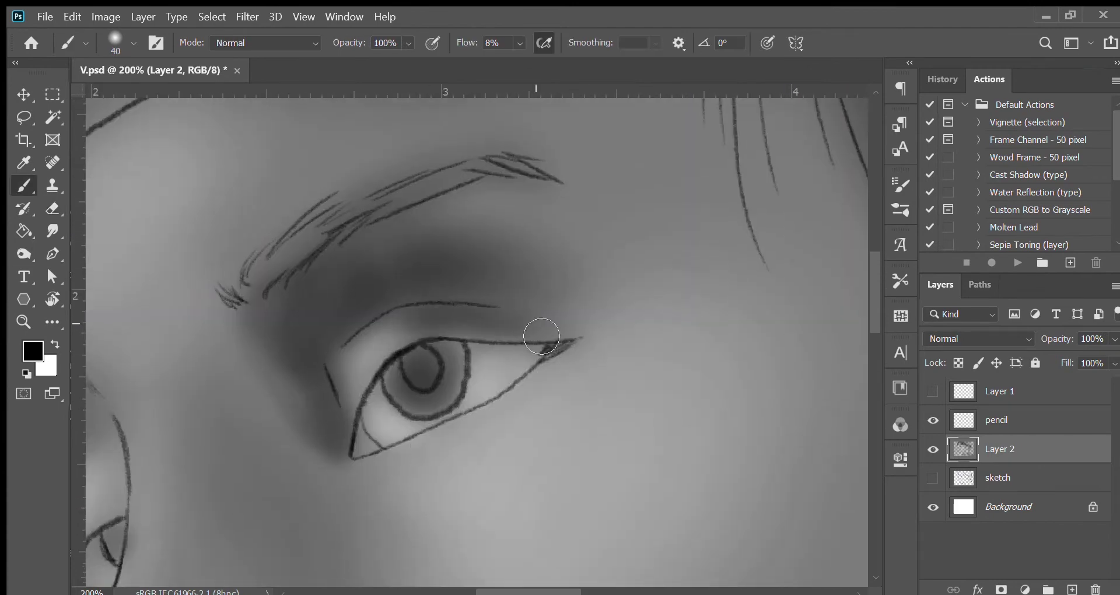
key(3)
key(4)
key(bracketleft)
key(bracketleft)
key(bracketleft)
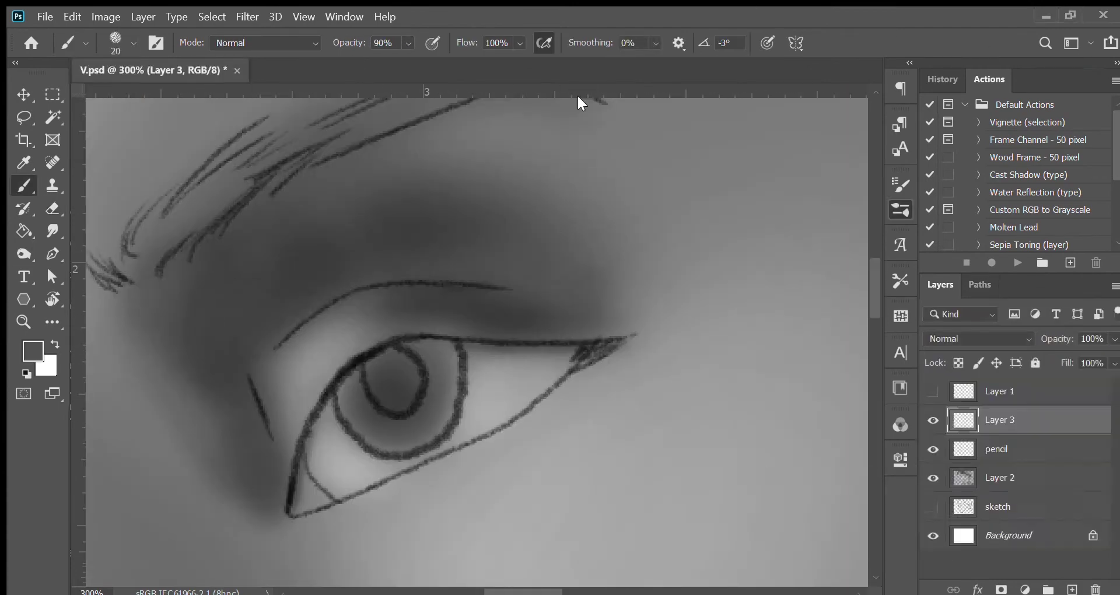
- With a size 9 brush, darken and thicken the eyelid lines and paint the iris darker
key(bracketleft)
key(bracketleft)
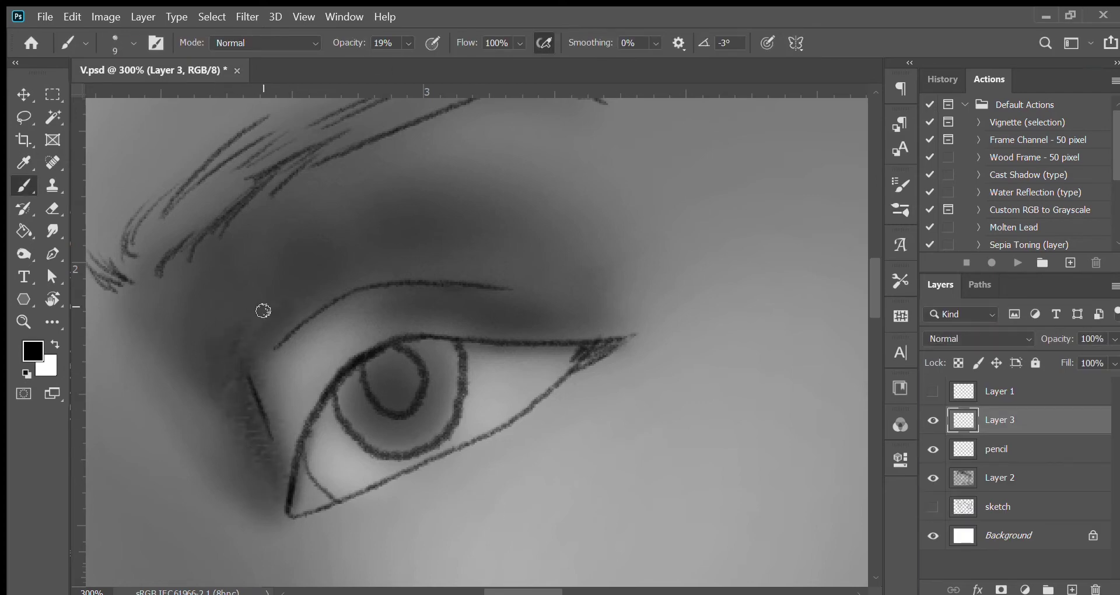
mouse_move(289, 507)
mouse_down()
mouse_move(549, 354)
mouse_move(168, 358)
mouse_up()
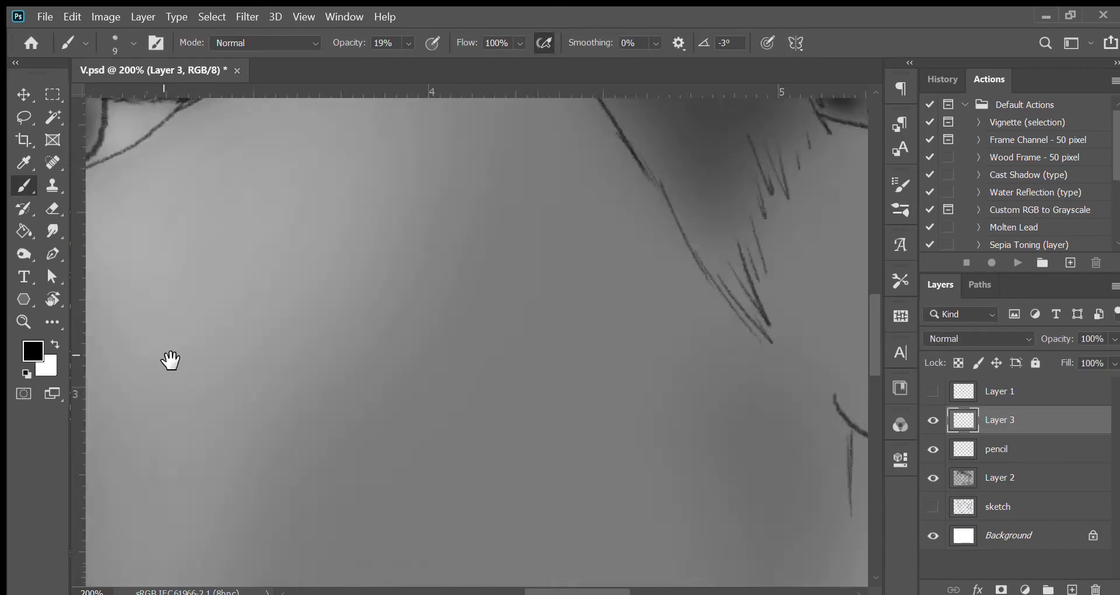
key(ctrl+minus)
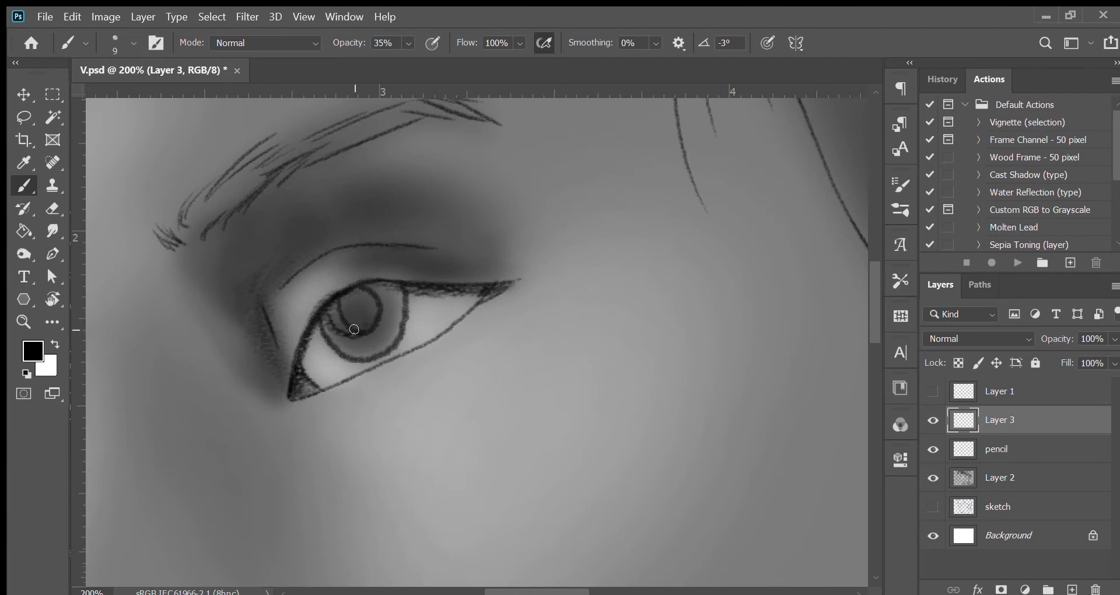
mouse_move(354, 329)
mouse_down()
mouse_move(358, 297)
mouse_move(374, 300)
mouse_up()
key(e)
key(alt+bracketleft)
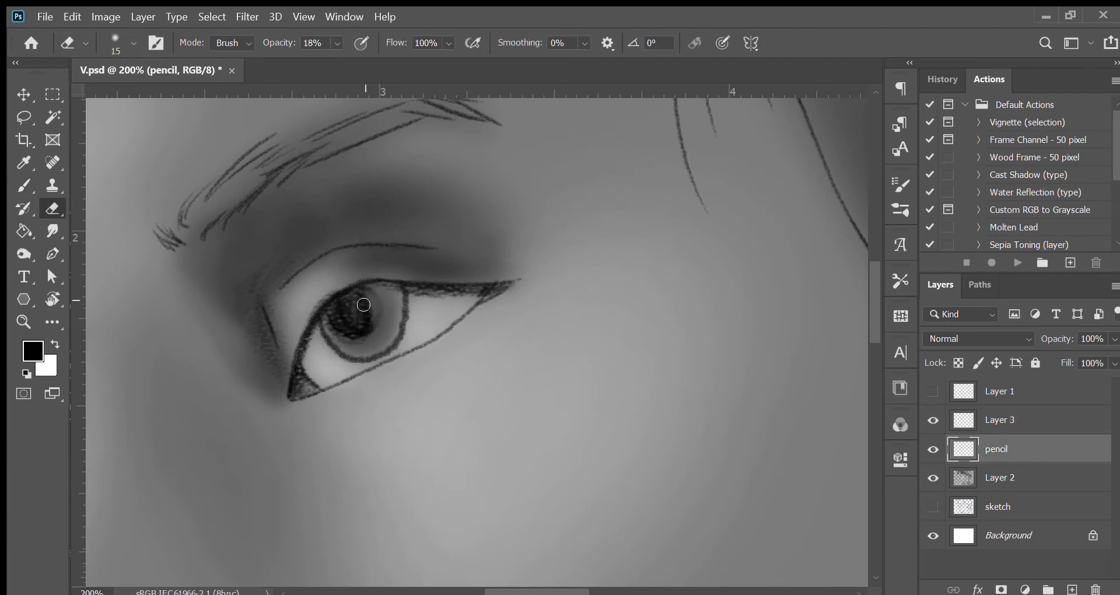
key(alt+bracketright)
key(b)
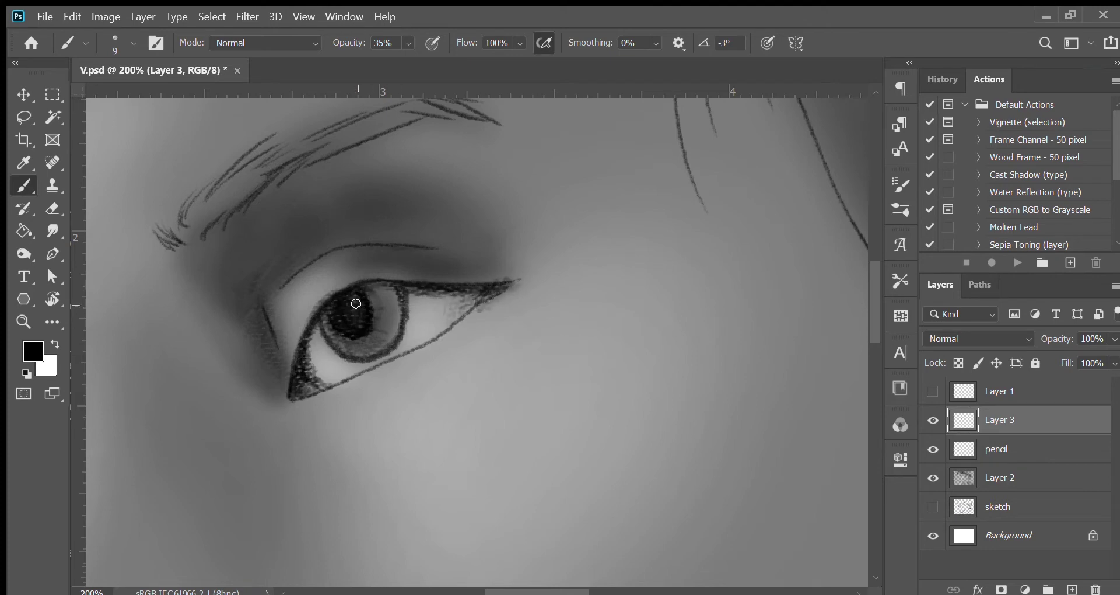
- Paint white highlights on the iris, then hatch dark strokes along the outer lower eyelid corner
key(x)
drag(376, 294, 391, 315)
key(x)
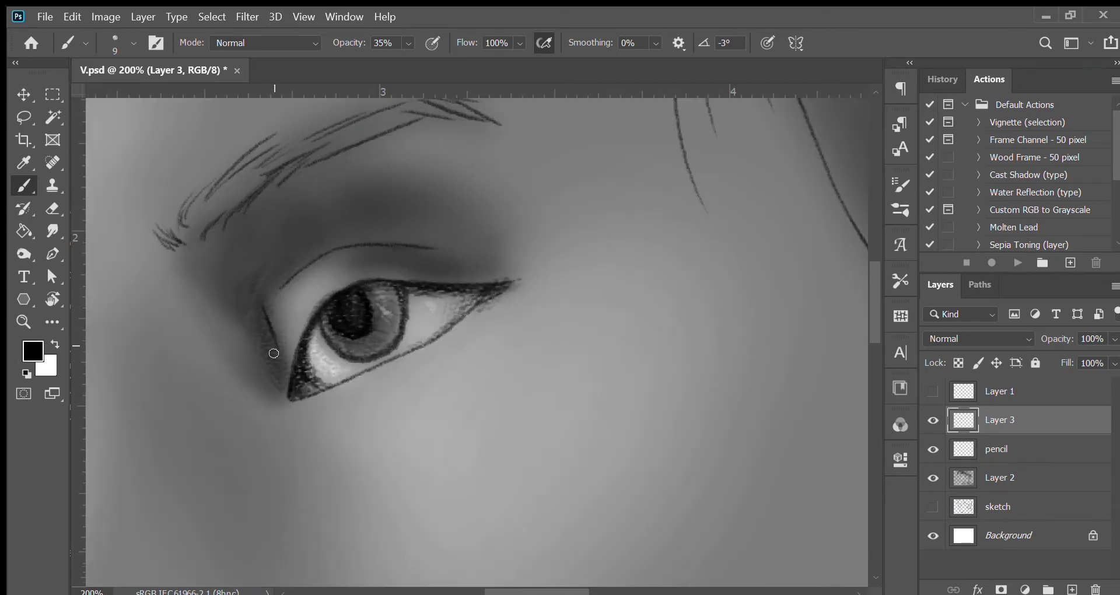
key(bracketright)
drag(481, 302, 516, 281)
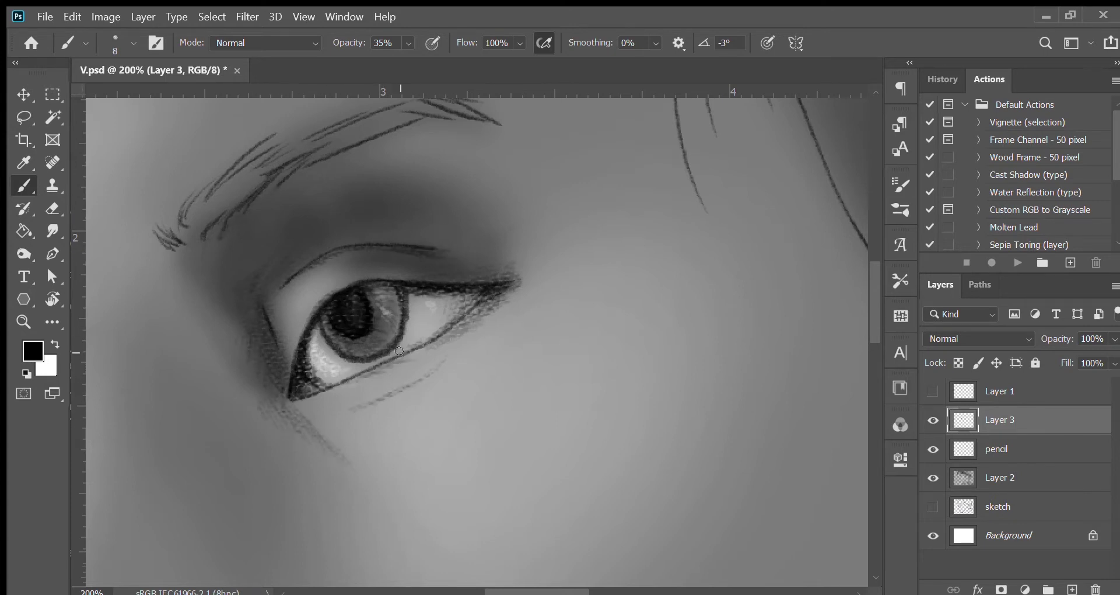
drag(484, 309, 424, 349)
key(x)
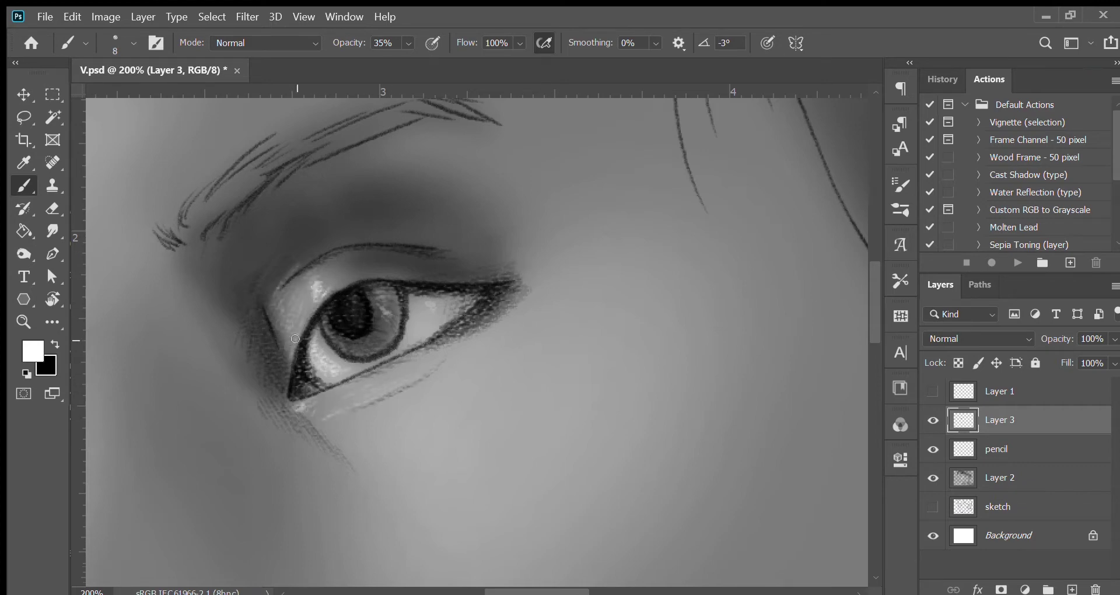
scroll(295, 338, down, 3)
- Softly lighten the brow and nose bridge with white at 9%, then 19% opacity
scroll(470, 243, up, 2)
key(0)
key(9)
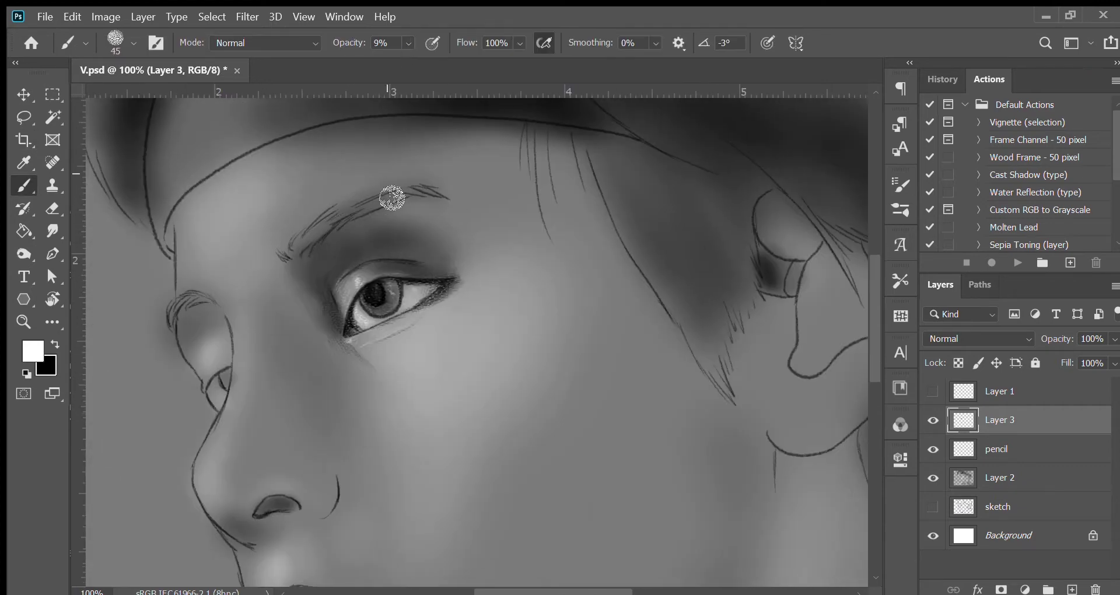
mouse_move(238, 268)
mouse_down()
mouse_move(221, 206)
mouse_move(292, 225)
mouse_up()
key(1)
key(9)
key(bracketleft)
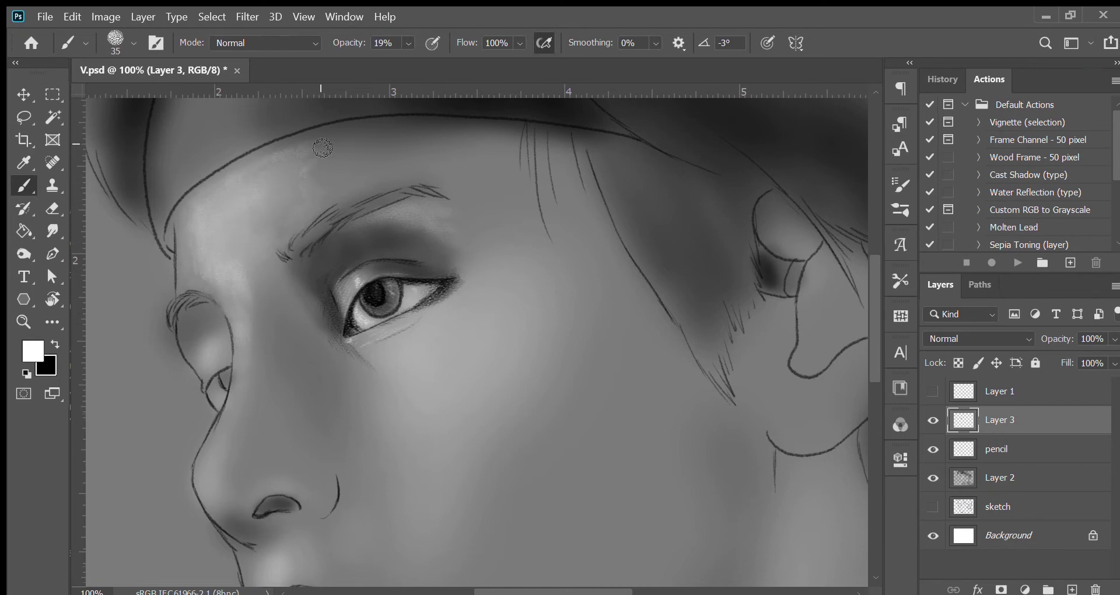
drag(241, 313, 236, 260)
- Darken the eye socket area in black at 15% opacity
key(x)
key(1)
key(5)
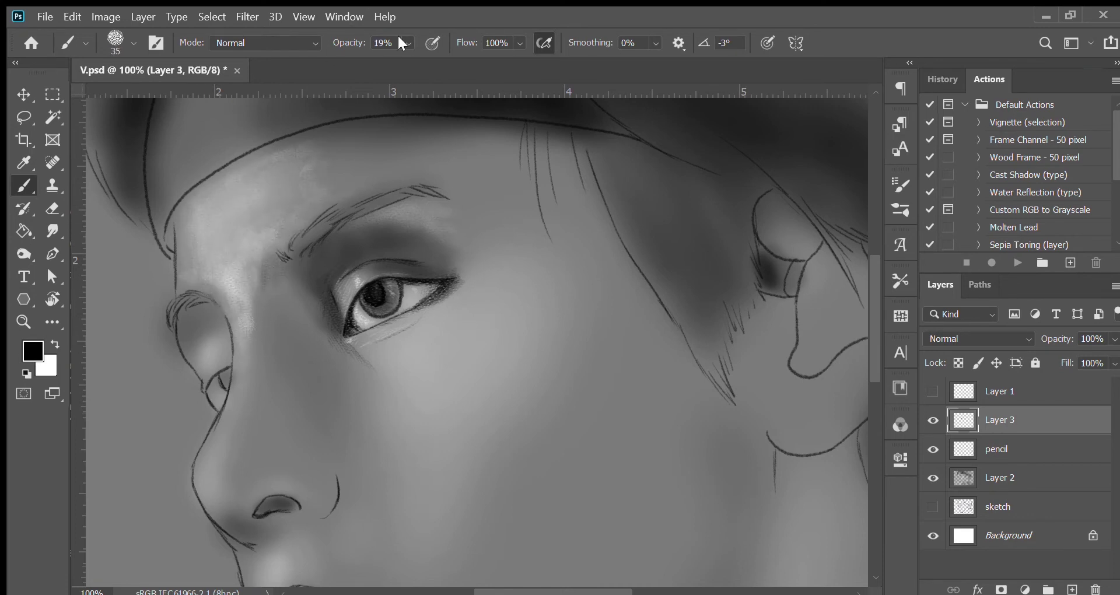
key(ctrl+plus)
key(bracketright)
key(bracketleft)
key(bracketleft)
key(bracketleft)
mouse_move(193, 304)
mouse_down()
mouse_move(183, 337)
mouse_move(267, 337)
mouse_move(205, 375)
mouse_move(232, 362)
mouse_up()
- Add light strokes along the nostril edge and darken the nostril rim
key(x)
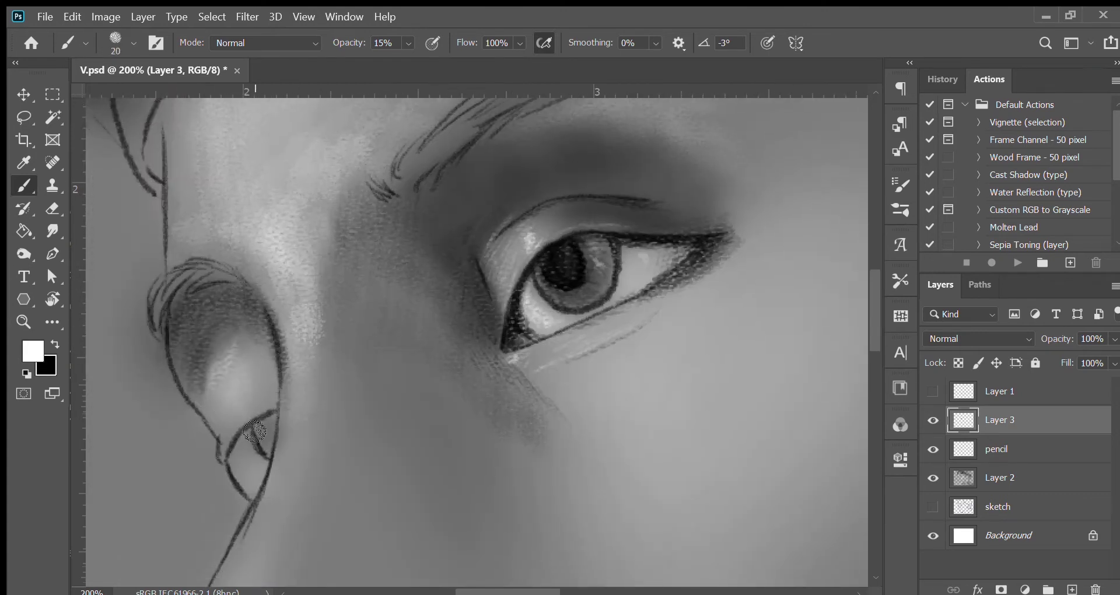
key(x)
key(bracketleft)
drag(257, 427, 290, 305)
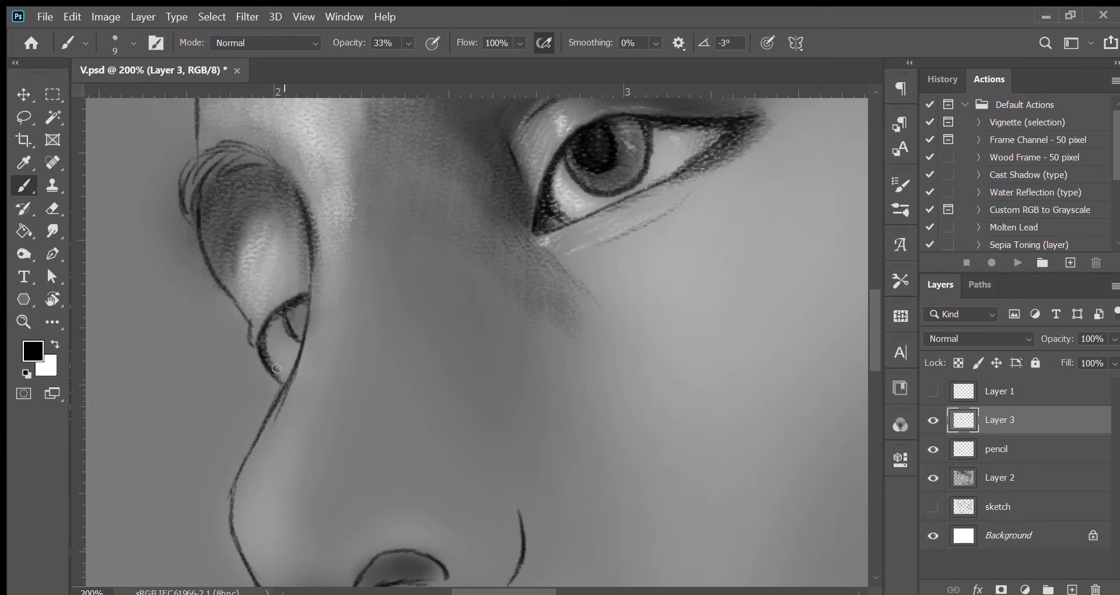
key(x)
drag(279, 358, 286, 347)
mouse_move(252, 341)
mouse_down()
mouse_move(272, 302)
mouse_move(331, 388)
mouse_up()
key(x)
mouse_move(258, 274)
mouse_down()
mouse_move(309, 250)
mouse_move(248, 274)
mouse_move(133, 405)
mouse_up()
key(x)
key(x)
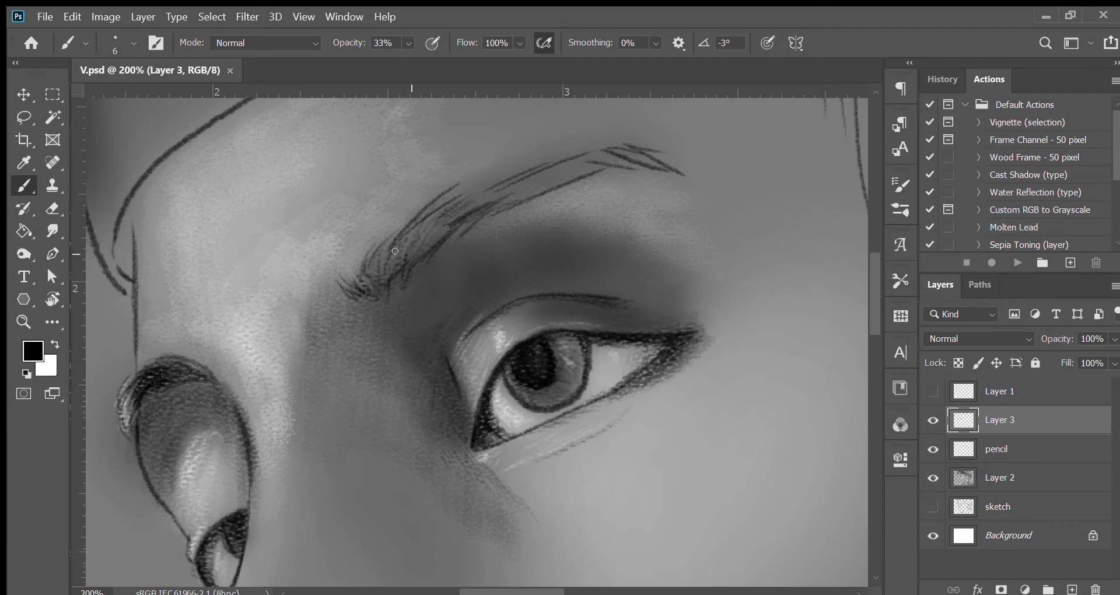
- Hatch dense dark hair strokes into the eyebrow to thicken it
mouse_move(368, 283)
mouse_down()
mouse_move(411, 224)
mouse_move(479, 210)
mouse_up()
drag(408, 234, 504, 213)
key(x)
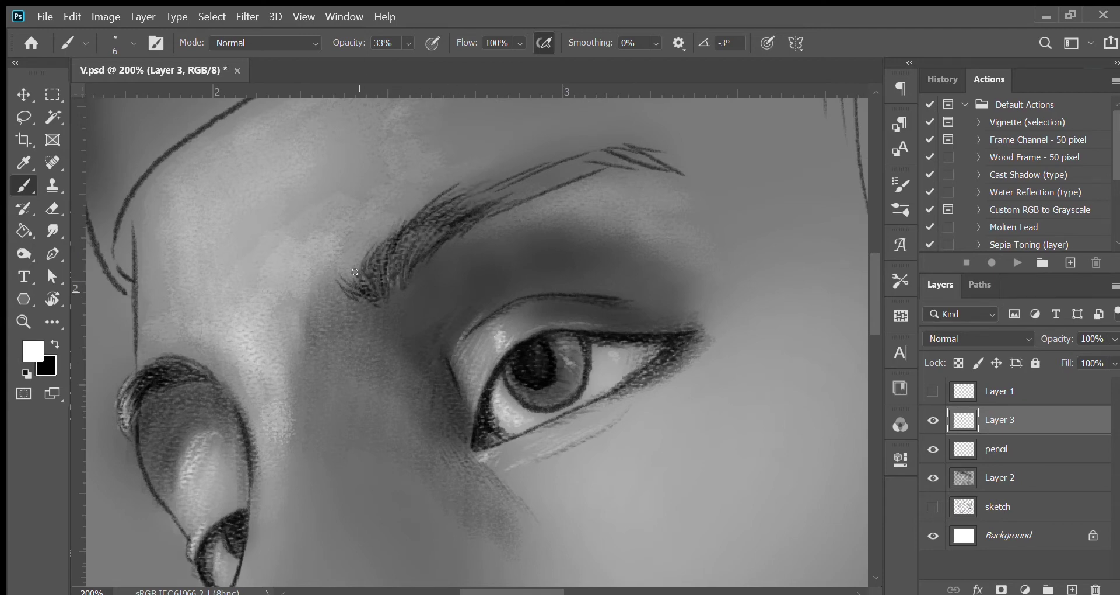
drag(355, 272, 248, 343)
key(x)
mouse_move(367, 269)
mouse_down()
mouse_move(414, 243)
mouse_move(557, 214)
mouse_move(442, 236)
mouse_move(560, 225)
mouse_up()
- With a larger brush at 15% opacity, paint a soft dark stroke near the nose
scroll(420, 257, down, 2)
drag(331, 233, 494, 242)
scroll(495, 243, up, 1)
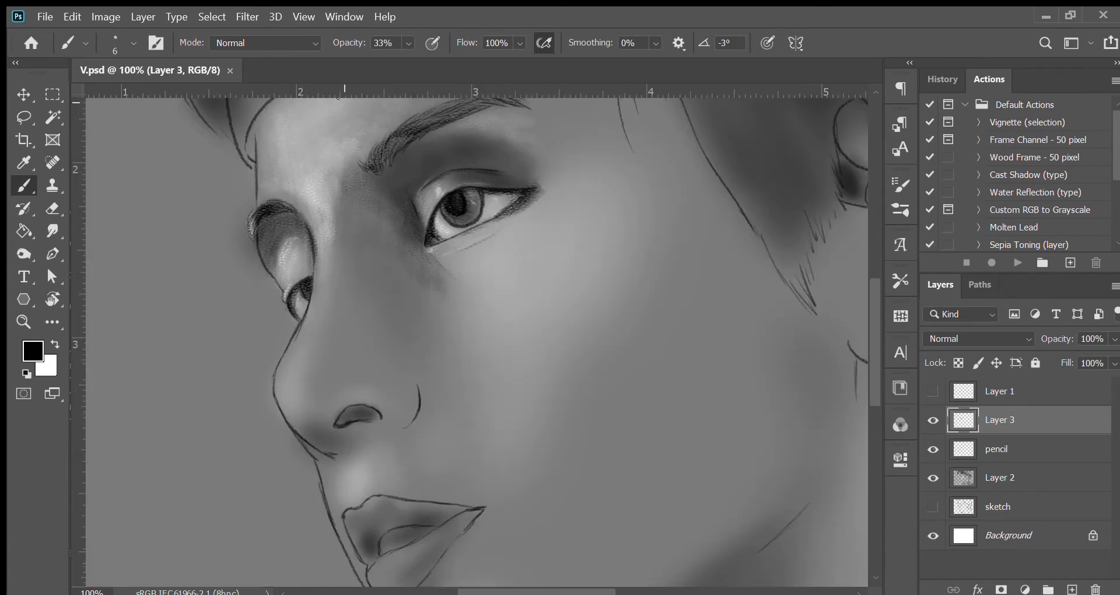
key(bracketright)
key(bracketright)
key(bracketright)
key(1)
key(5)
drag(332, 357, 402, 376)
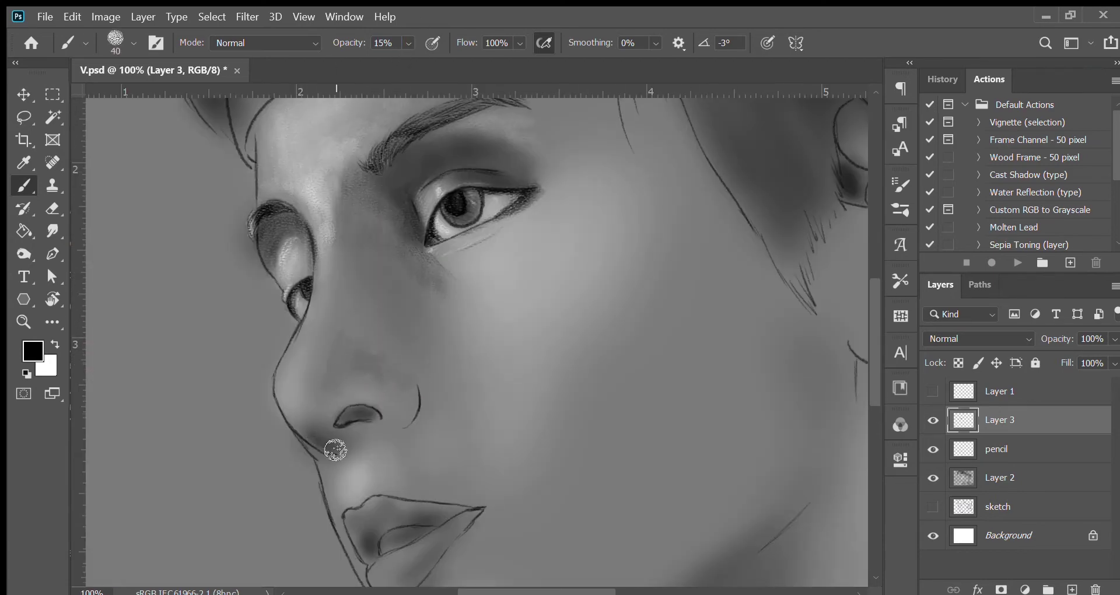
- Darken the right nostril edge line and fill the left nostril solid dark
scroll(308, 378, up, 1)
drag(513, 467, 535, 407)
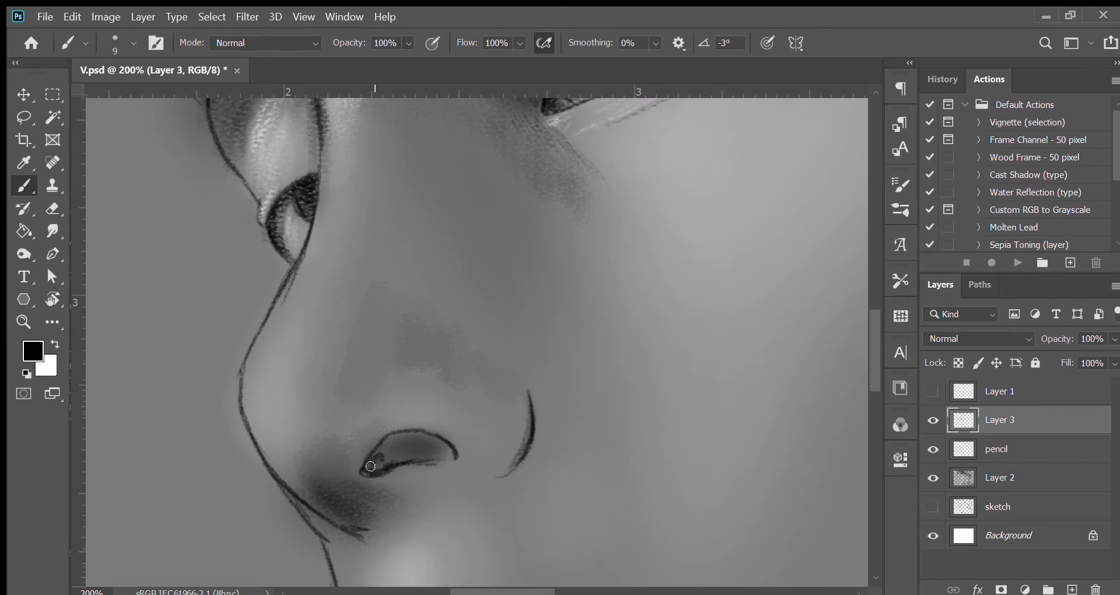
drag(370, 467, 408, 449)
scroll(502, 156, up, 3)
scroll(502, 156, right, 2)
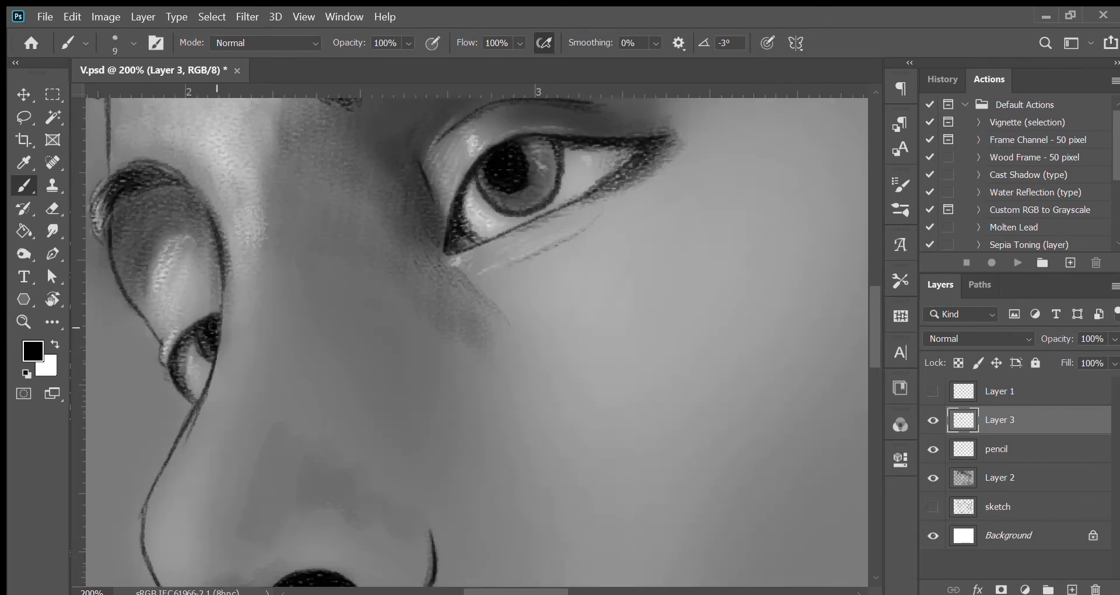
scroll(214, 326, down, 3)
scroll(214, 327, left, 1)
- At 14% opacity, softly shade the right nostril wing and its upper edge
key(1)
key(4)
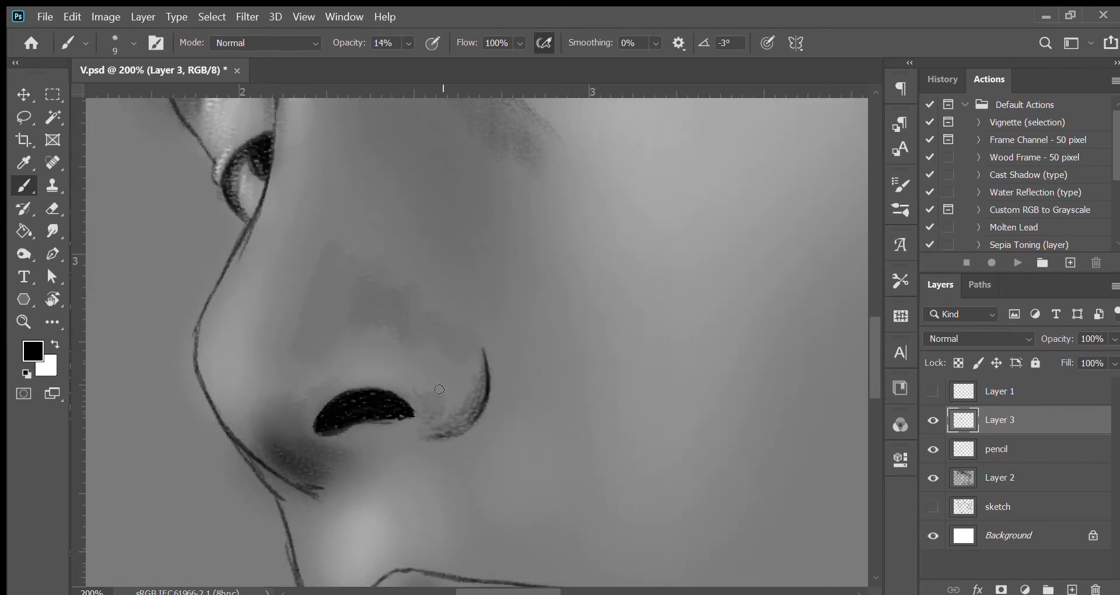
drag(414, 421, 468, 401)
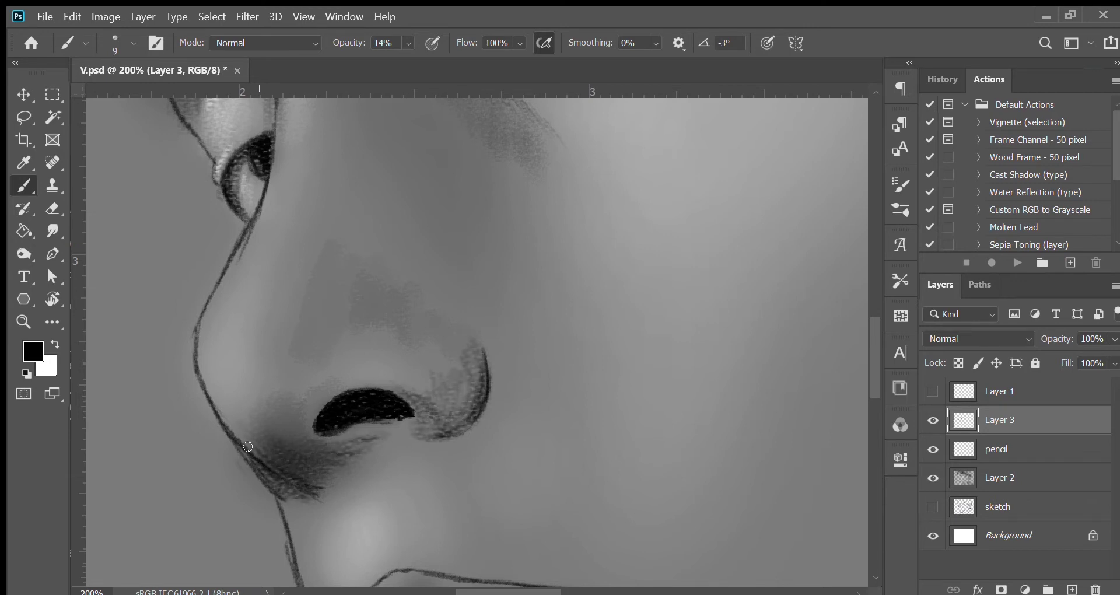
drag(326, 380, 369, 375)
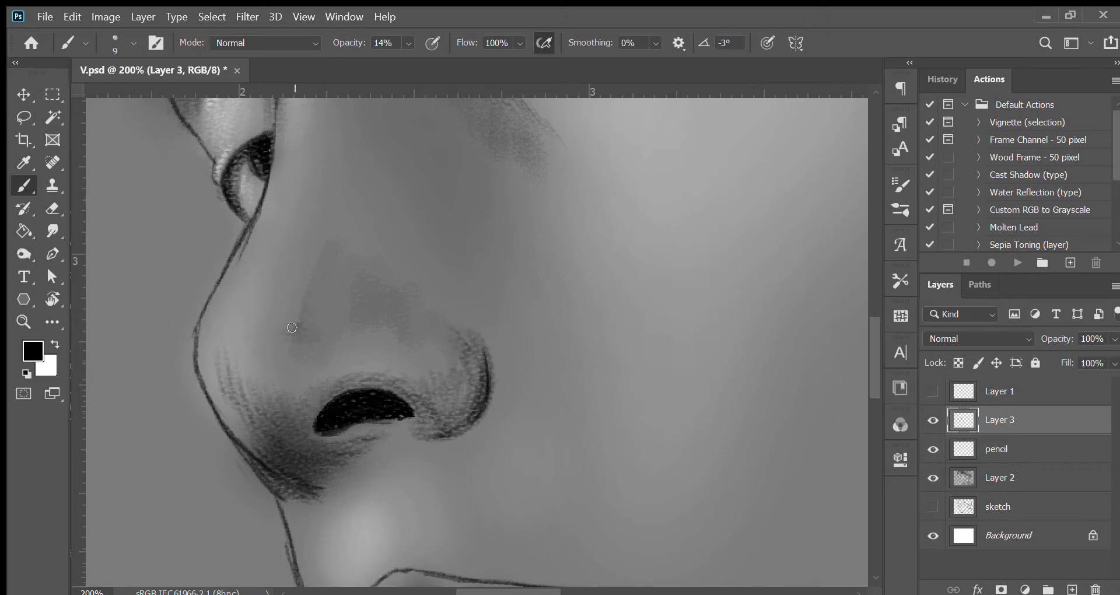
- Add white highlights along the nose's left edge, then shade the nose side below the eye
key(x)
drag(205, 320, 225, 413)
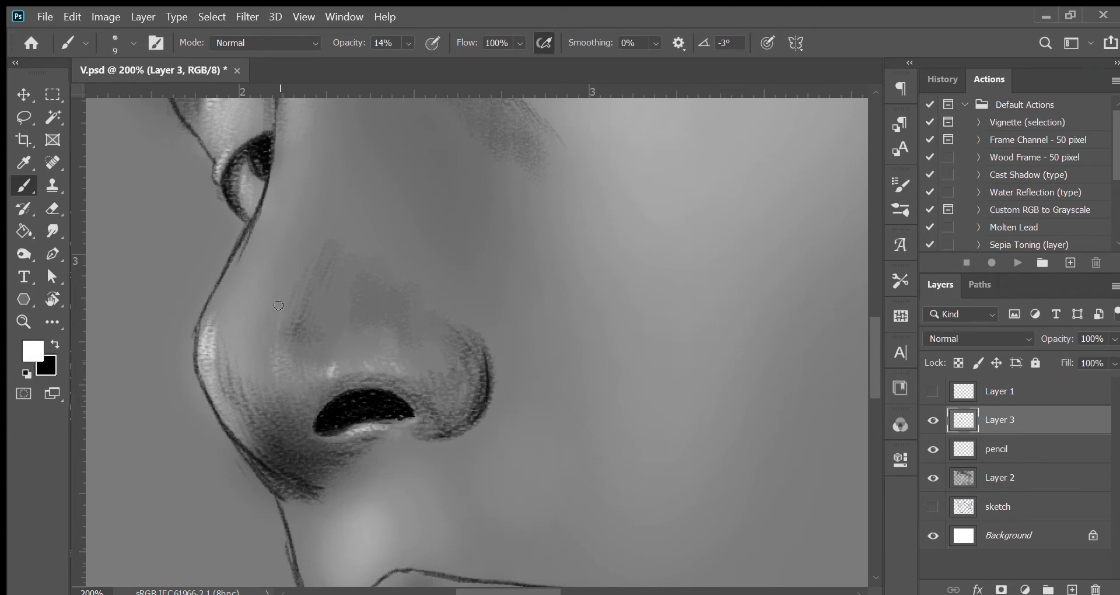
scroll(207, 336, up, 3)
scroll(274, 400, up, 4)
key(x)
key(bracketright)
key(bracketright)
key(bracketright)
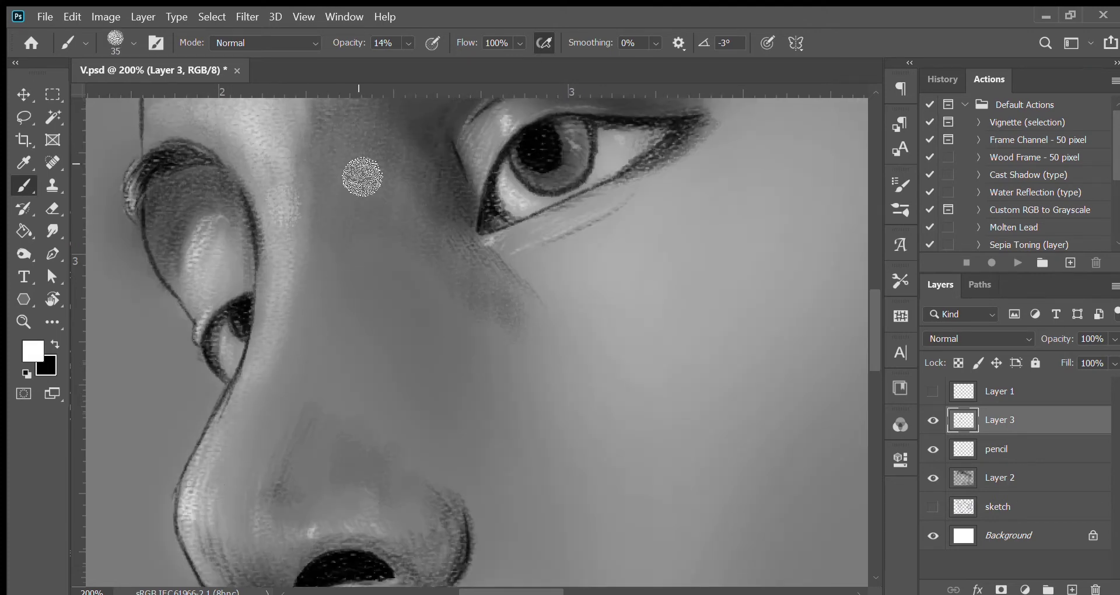
key(bracketright)
mouse_move(390, 360)
mouse_down()
mouse_move(379, 287)
mouse_move(449, 283)
mouse_move(545, 312)
mouse_up()
key(ctrl+minus)
key(ctrl+minus)
key(ctrl+minus)
- Frame the nose and lips, set the brush to about 35 and switch to white
key(ctrl+plus)
key(ctrl+plus)
key(bracketright)
key(bracketright)
key(bracketright)
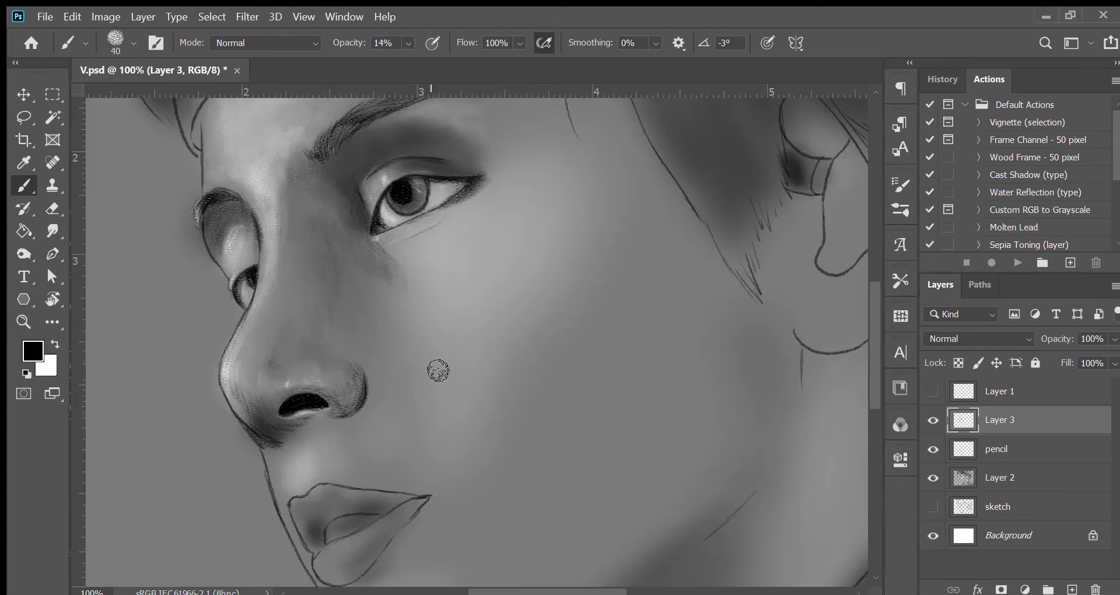
scroll(466, 263, down, 3)
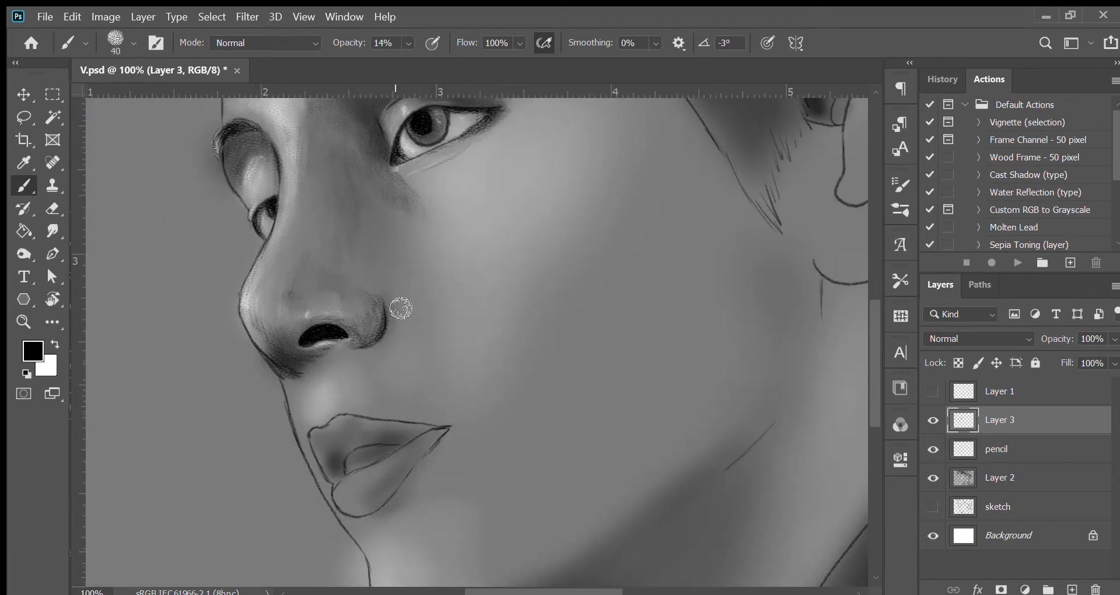
key(ctrl+minus)
key(ctrl+plus)
key(ctrl+plus)
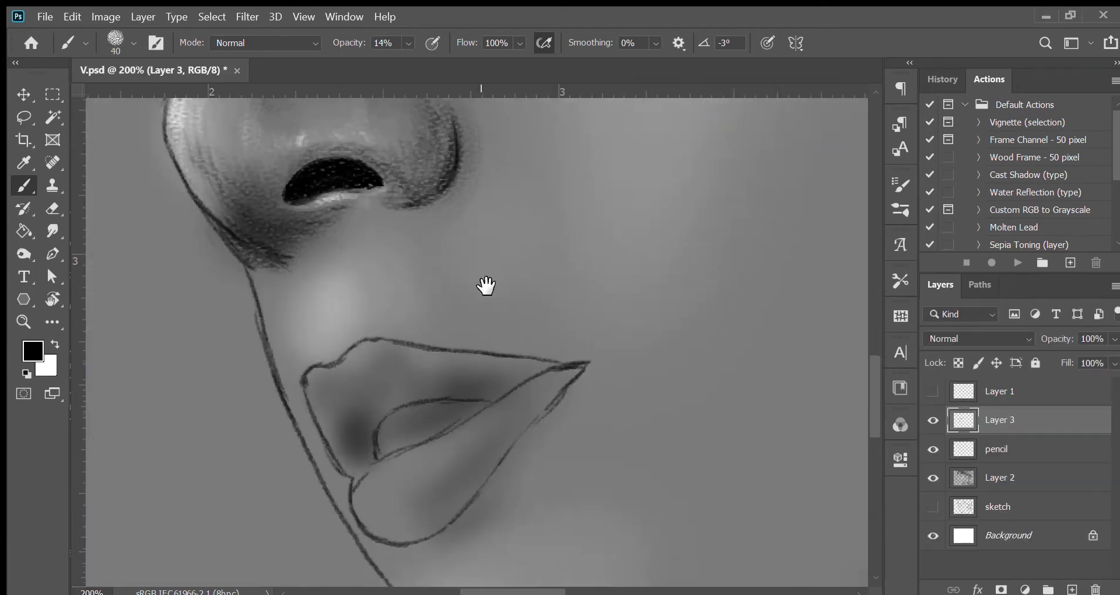
key(ctrl+minus)
key(bracketleft)
key(bracketleft)
key(bracketleft)
key(bracketright)
key(bracketright)
key(bracketright)
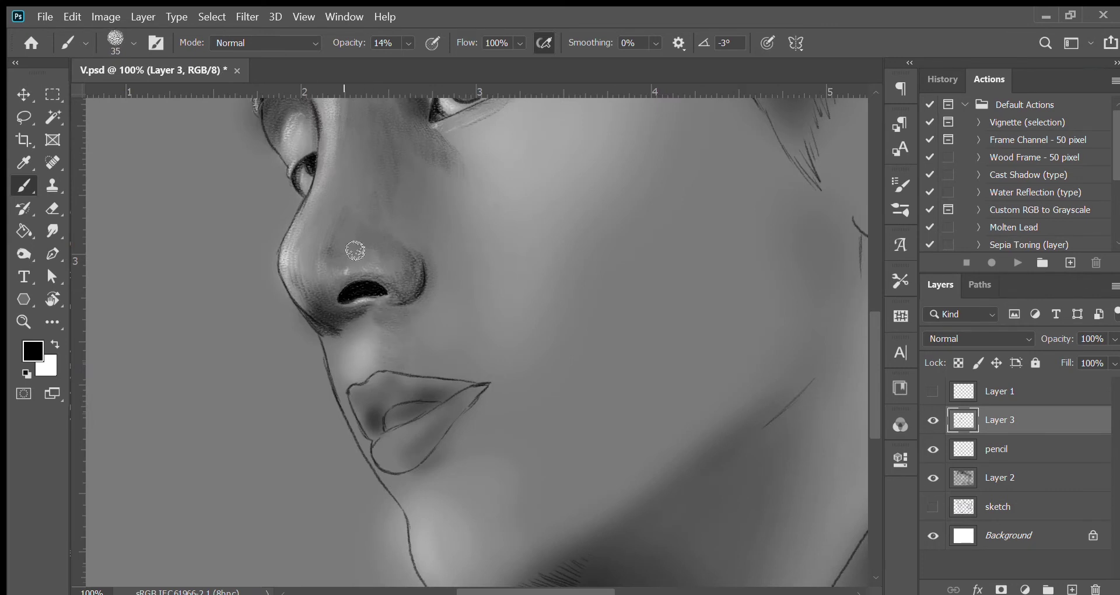
key(x)
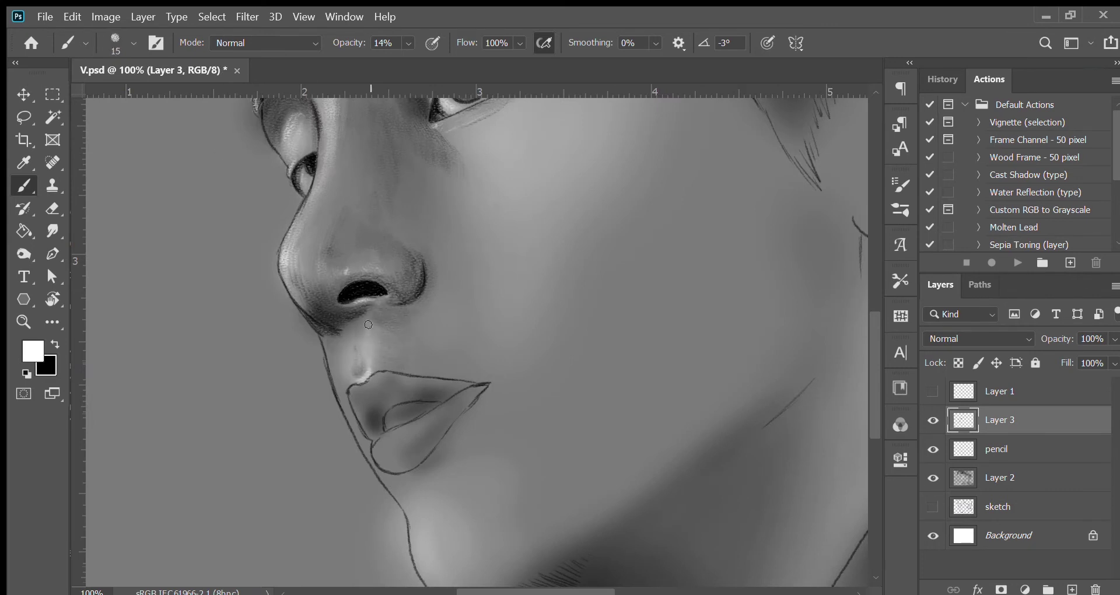
- Paint white highlights below the nose and along the philtrum
key(ctrl+plus)
drag(385, 309, 455, 286)
key(bracketright)
drag(379, 399, 379, 315)
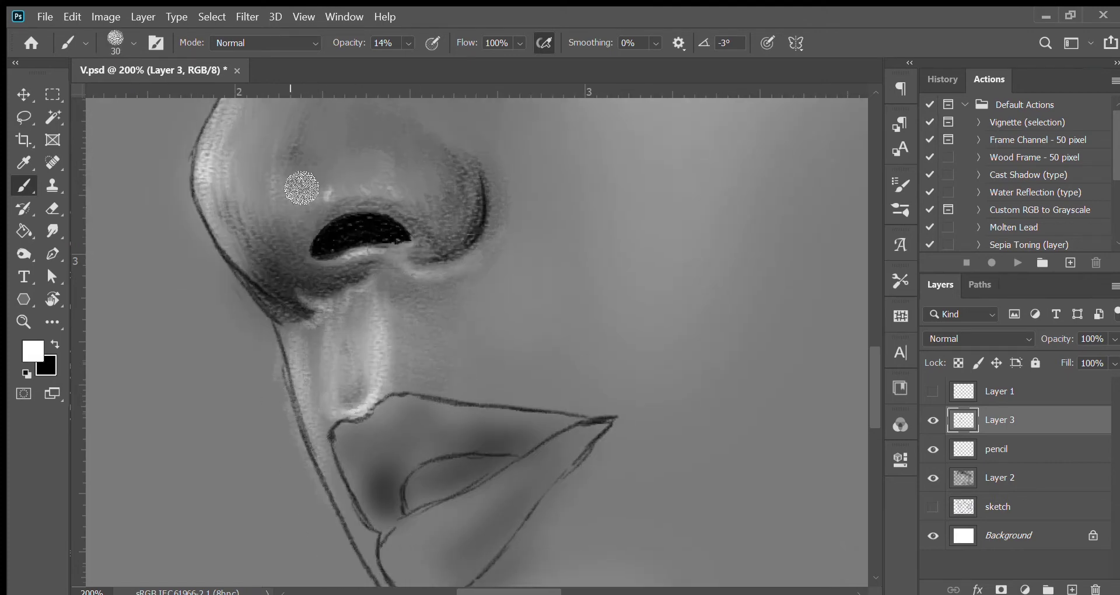
- At 5% opacity, brush faint white light across the cheek and near the chin
key(bracketright)
key(bracketright)
key(bracketright)
key(ctrl+minus)
key(ctrl+minus)
key(ctrl+minus)
key(ctrl+plus)
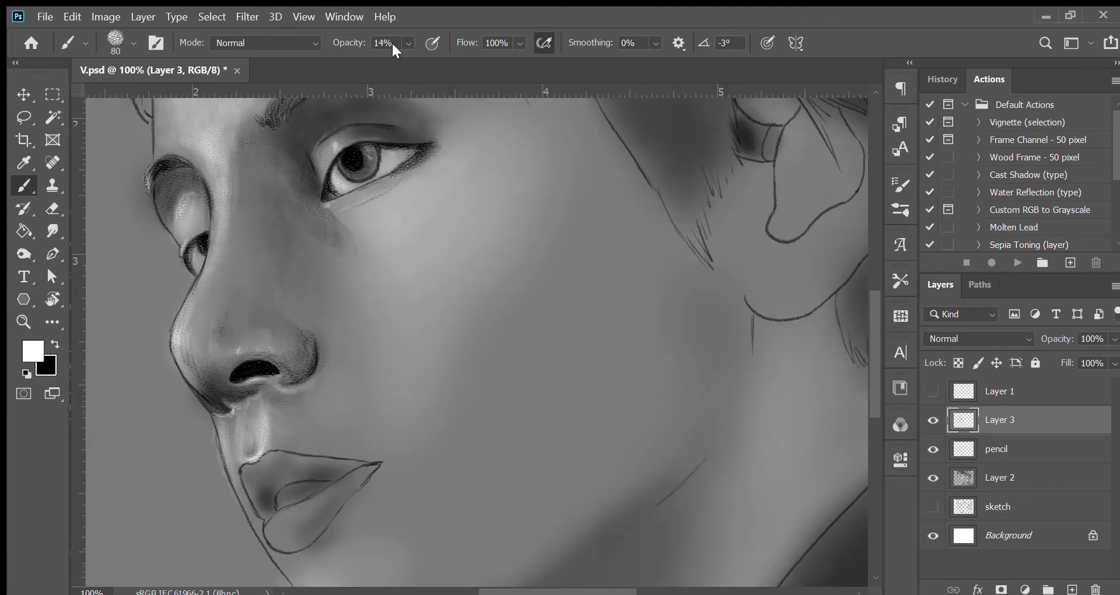
key(0)
key(5)
key(bracketright)
key(bracketright)
drag(540, 318, 530, 330)
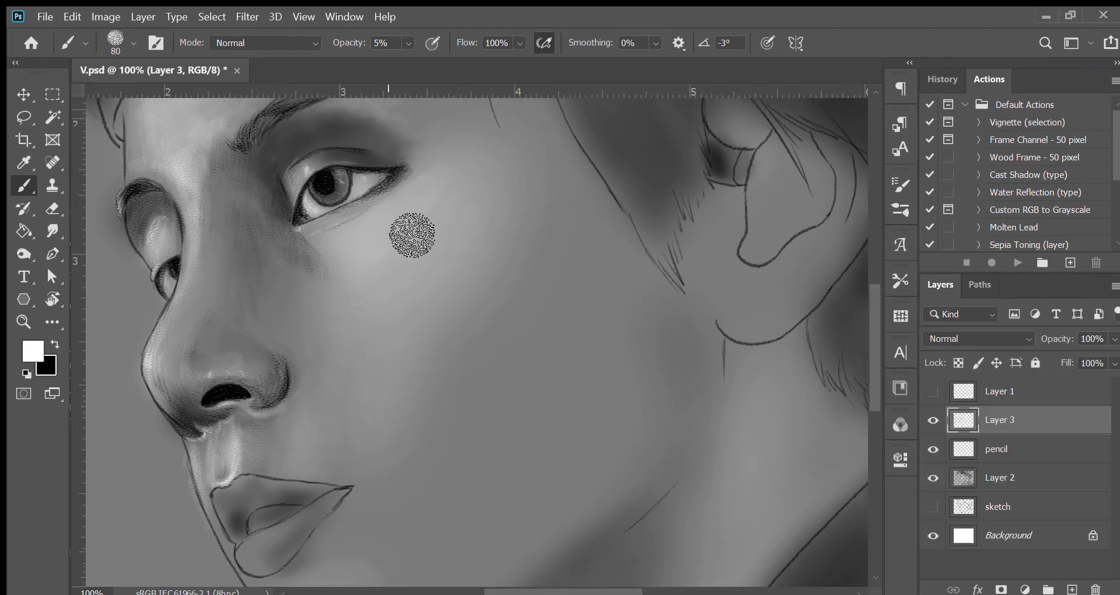
drag(448, 468, 513, 357)
key(bracketleft)
key(bracketleft)
key(bracketleft)
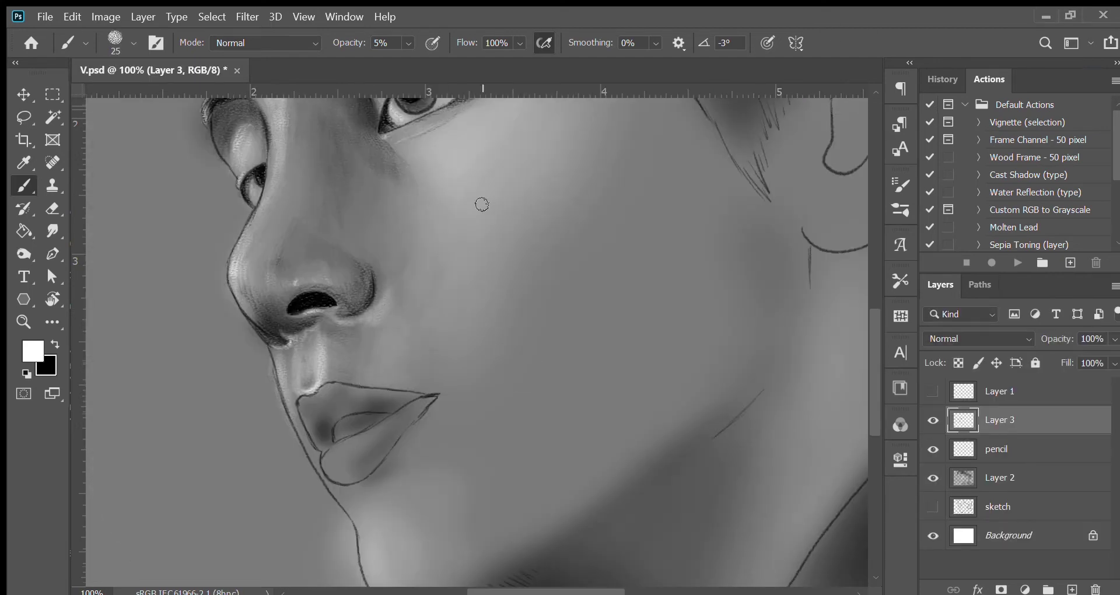
mouse_move(481, 204)
mouse_down()
mouse_move(382, 381)
mouse_move(507, 356)
mouse_up()
key(bracketright)
key(bracketright)
key(bracketright)
drag(396, 419, 433, 446)
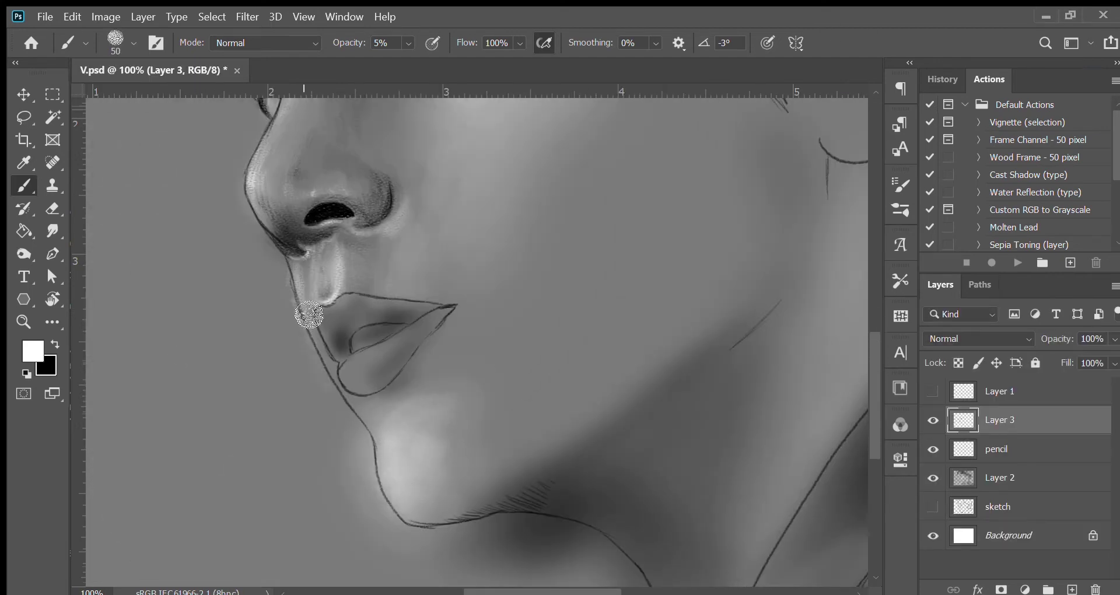
- Zoom in on the lips with a small black brush at 14% opacity
key(ctrl+plus)
key(x)
key(bracketleft)
key(bracketleft)
key(bracketleft)
key(1)
key(4)
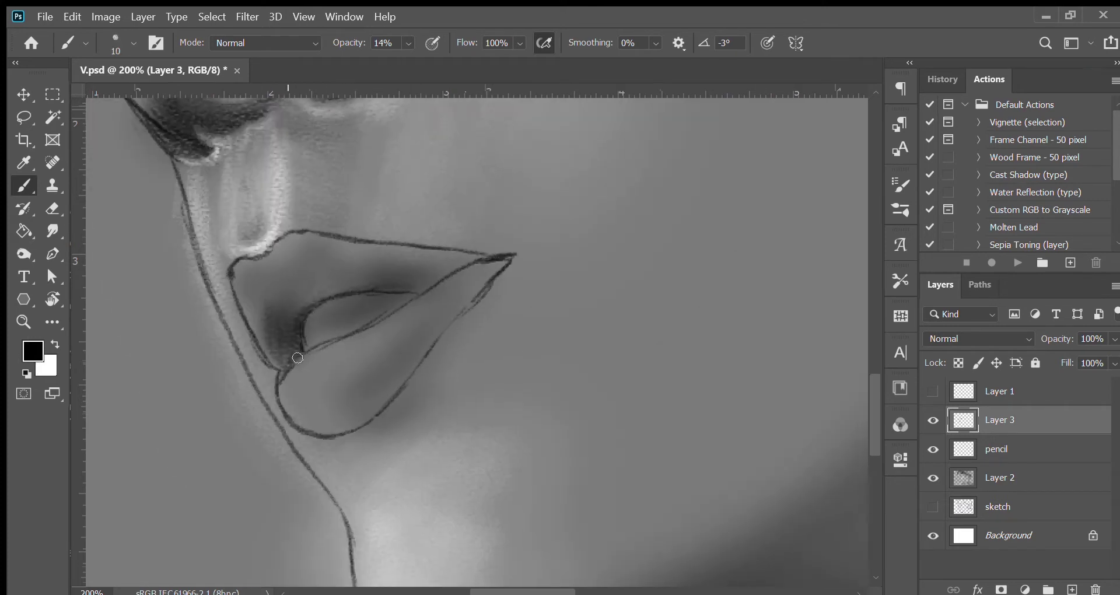
- Darken the lip crease, the upper lip, the mouth corner and the mouth opening
mouse_move(347, 286)
mouse_down()
mouse_move(417, 283)
mouse_move(465, 255)
mouse_up()
drag(423, 287, 303, 298)
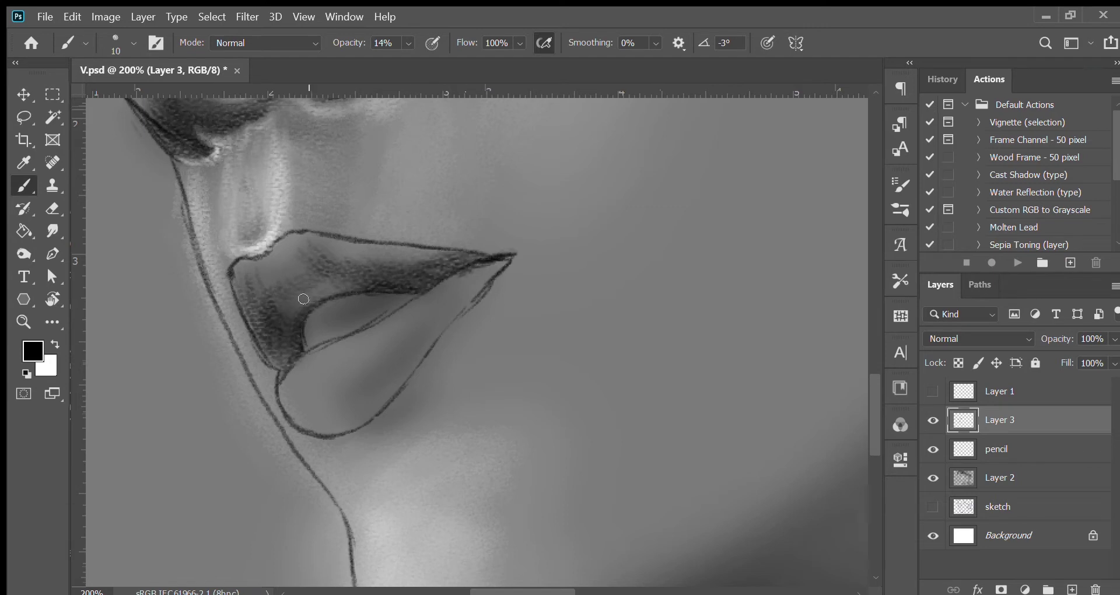
mouse_move(306, 260)
mouse_down()
mouse_move(402, 274)
mouse_move(338, 242)
mouse_up()
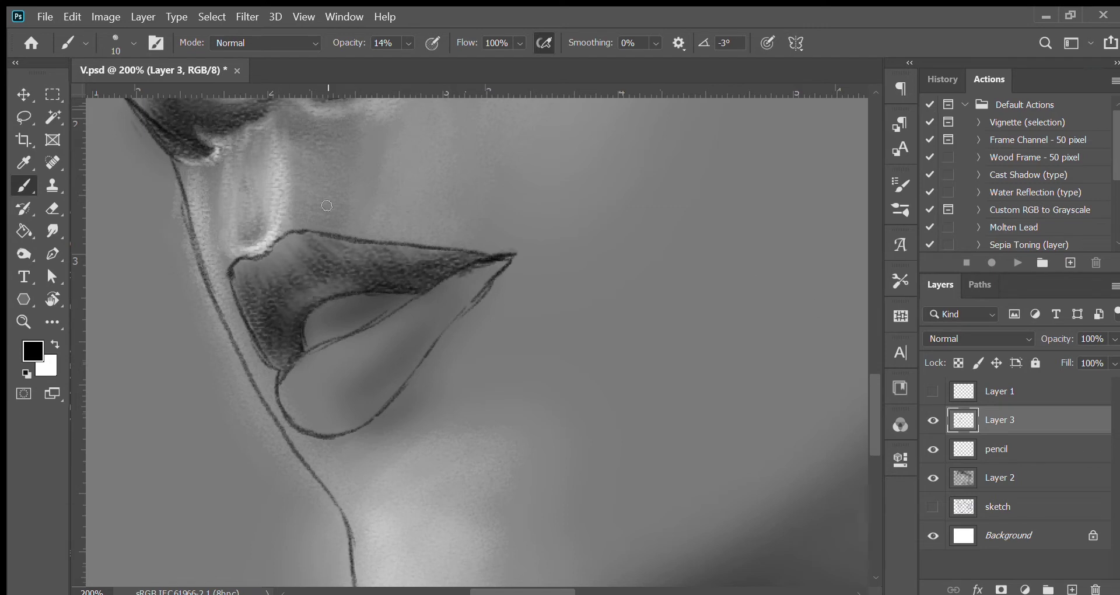
key(alt+bracketleft)
key(e)
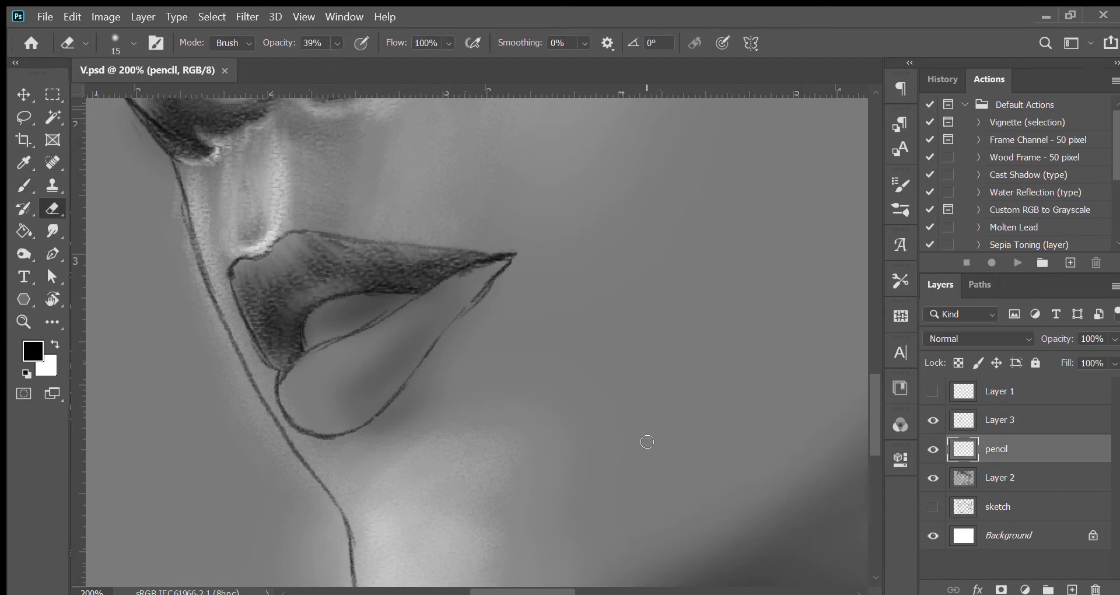
key(b)
drag(285, 354, 292, 341)
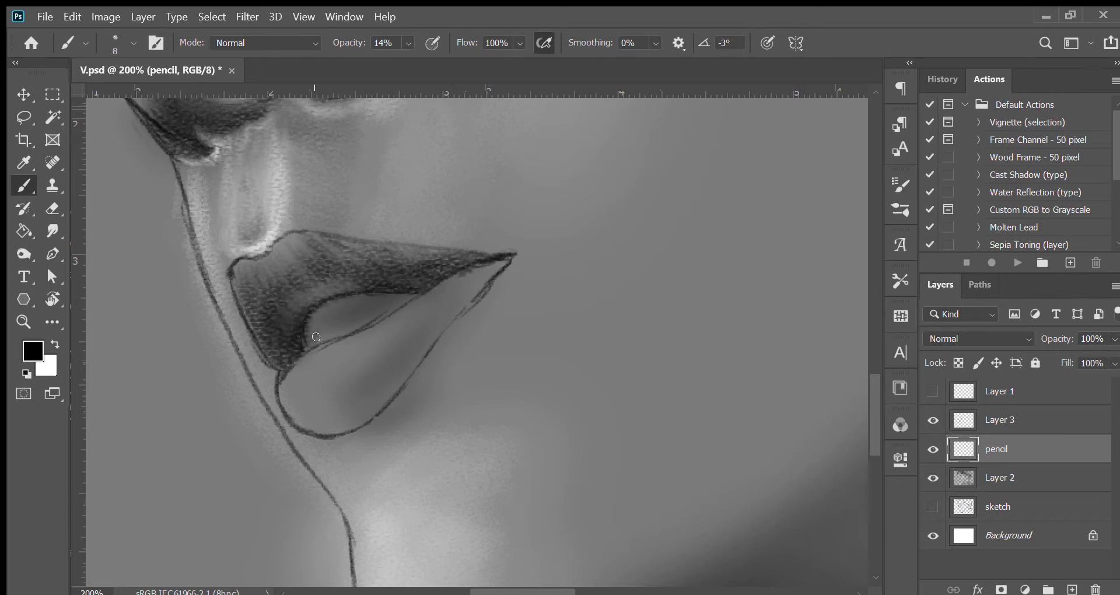
drag(325, 312, 333, 303)
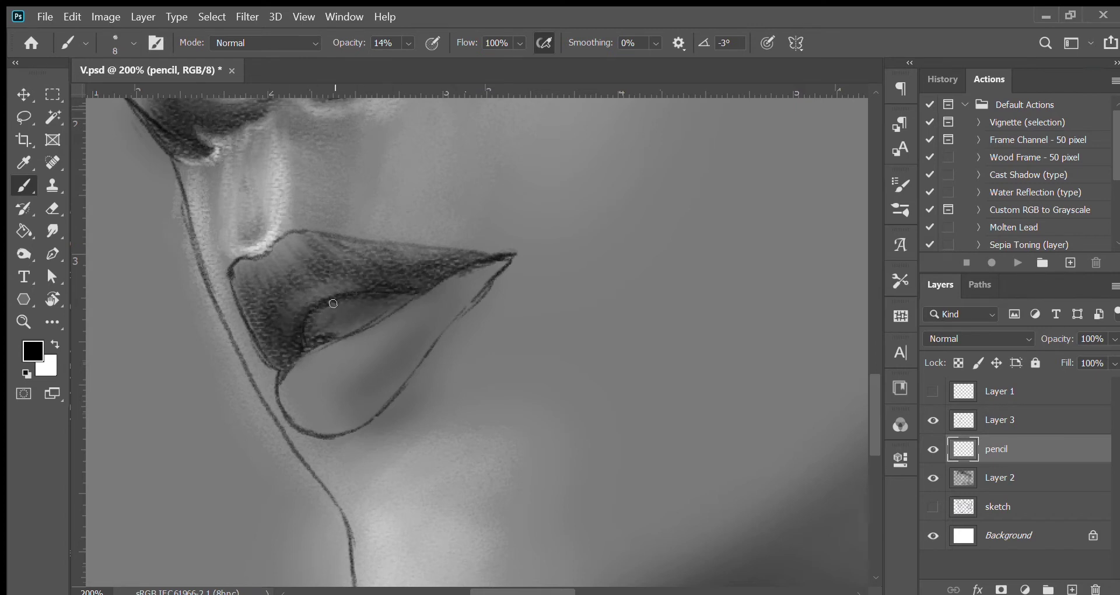
- Check the shading with the pencil lines hidden, then paint light strokes along the upper lip on Layer 3
key(x)
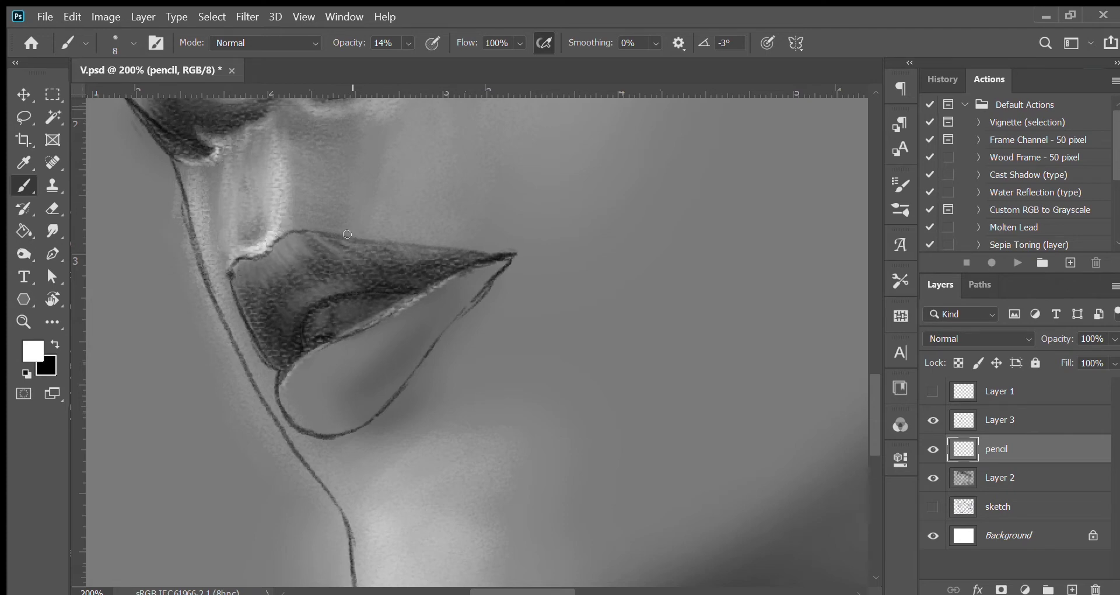
click(933, 449)
click(933, 449)
click(999, 419)
click(933, 420)
click(933, 420)
key(x)
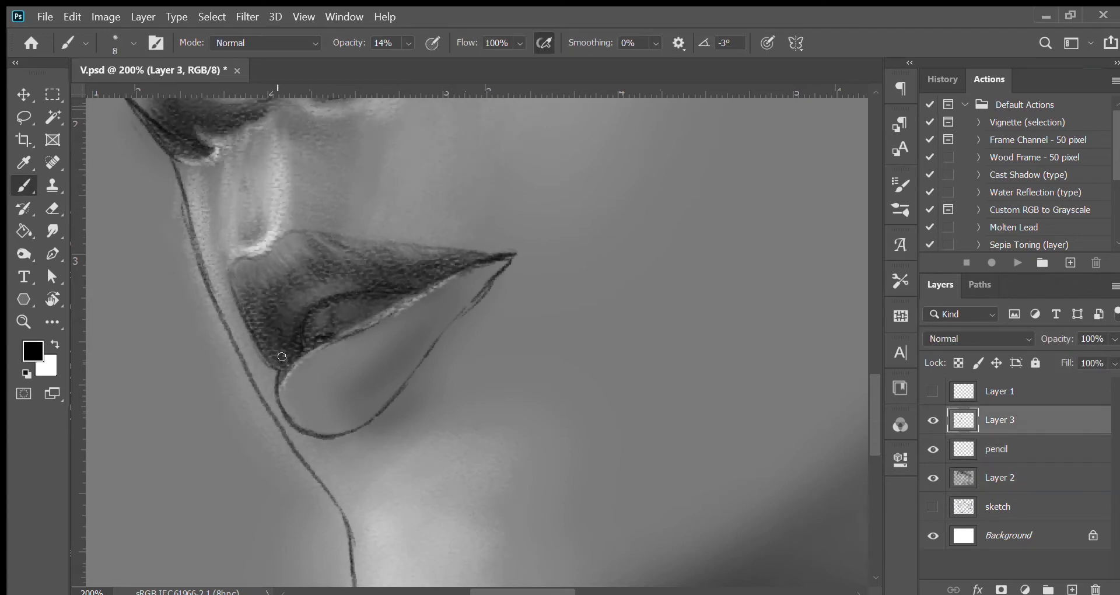
key(x)
drag(365, 262, 431, 257)
- Shade beneath the lower lip and along the jaw contour, and add white gloss to the lower lip
key(x)
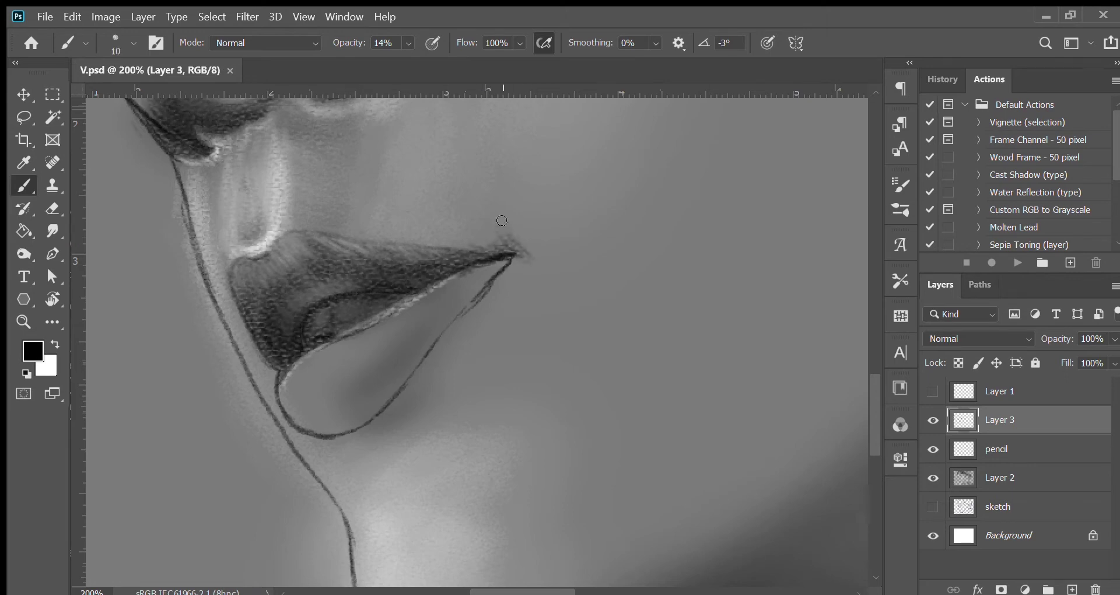
drag(329, 426, 367, 412)
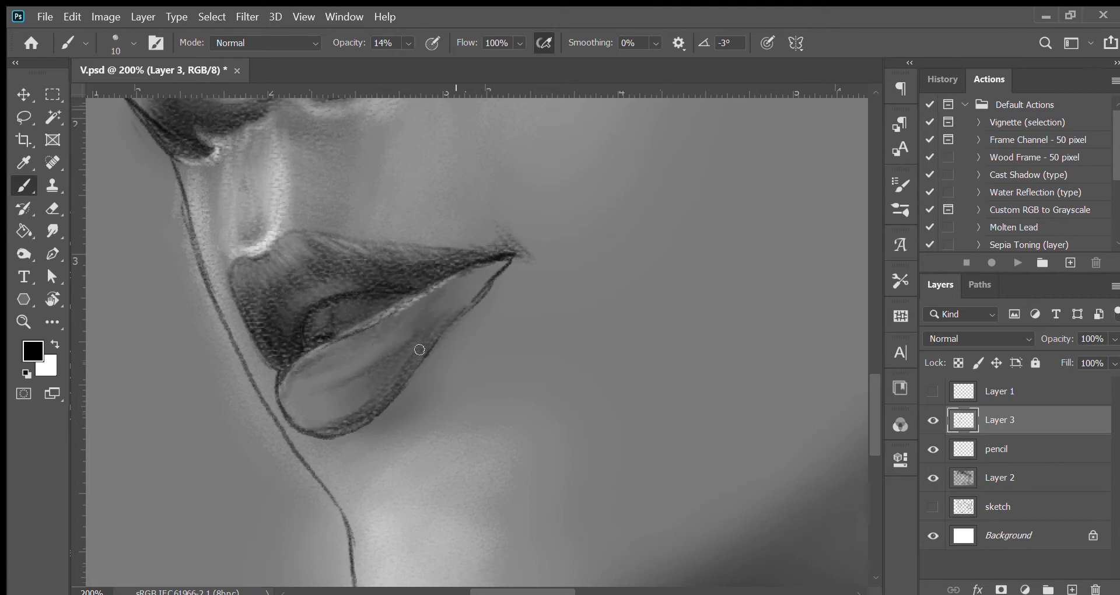
key(bracketright)
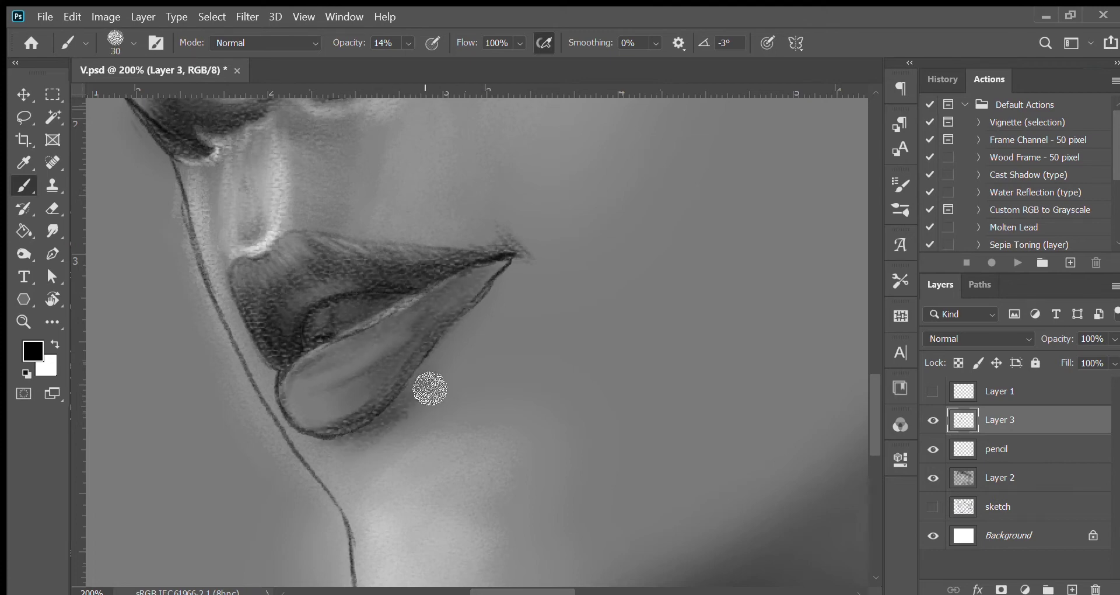
mouse_move(425, 388)
mouse_down()
mouse_move(338, 448)
mouse_move(435, 425)
mouse_move(340, 452)
mouse_move(209, 266)
mouse_up()
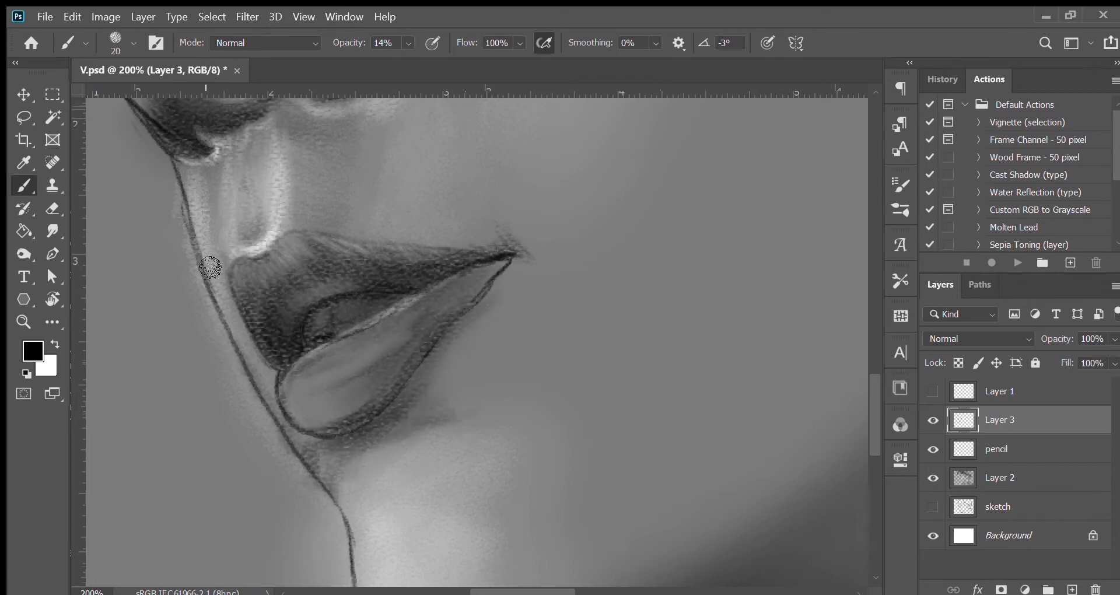
key(x)
drag(303, 414, 375, 366)
drag(350, 409, 379, 353)
key(x)
key(x)
- Add a white catchlight to the eye with a small brush at 13% opacity
key(bracketleft)
key(bracketleft)
key(bracketleft)
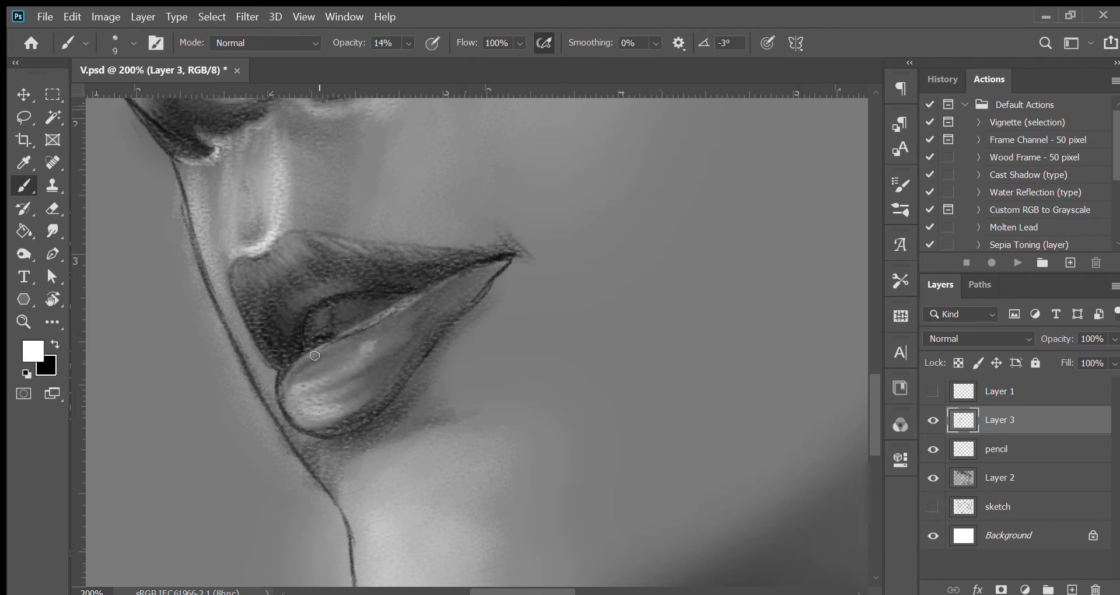
scroll(345, 307, down, 5)
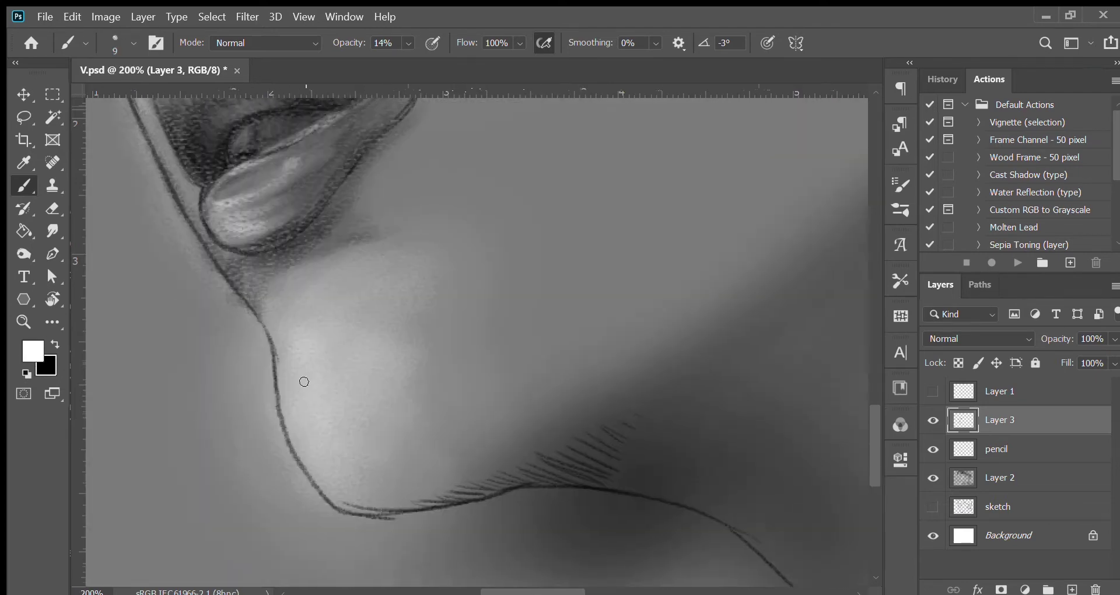
key(bracketright)
key(bracketright)
key(bracketright)
scroll(350, 237, up, 4)
key(0)
key(6)
scroll(394, 272, down, 3)
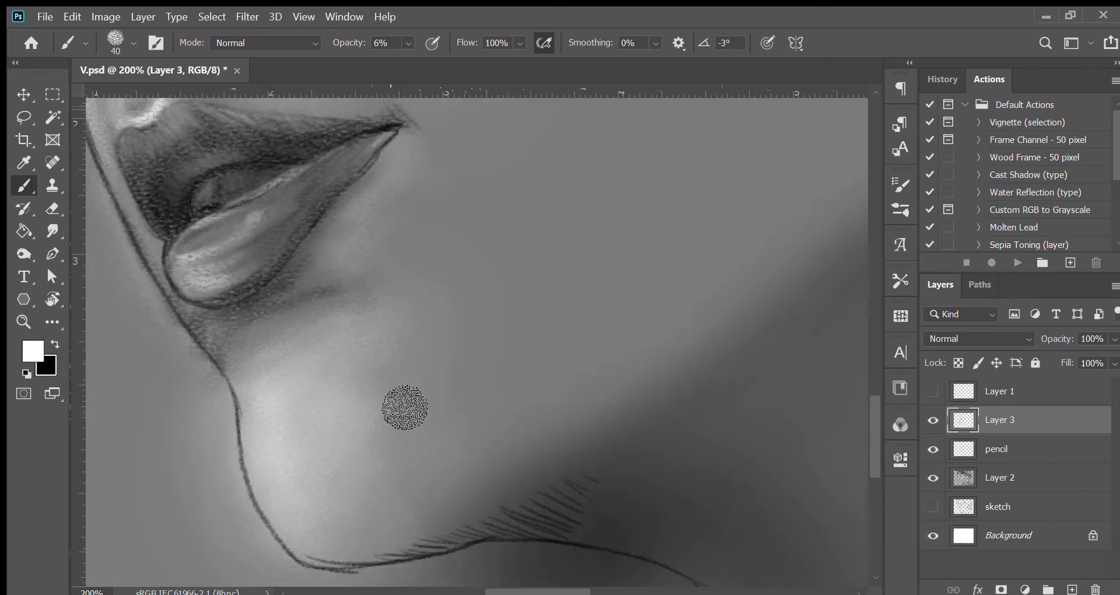
scroll(404, 405, down, 1)
drag(243, 418, 545, 230)
key(bracketleft)
key(bracketleft)
key(bracketleft)
key(bracketleft)
key(bracketleft)
key(bracketleft)
key(1)
key(3)
drag(419, 286, 402, 268)
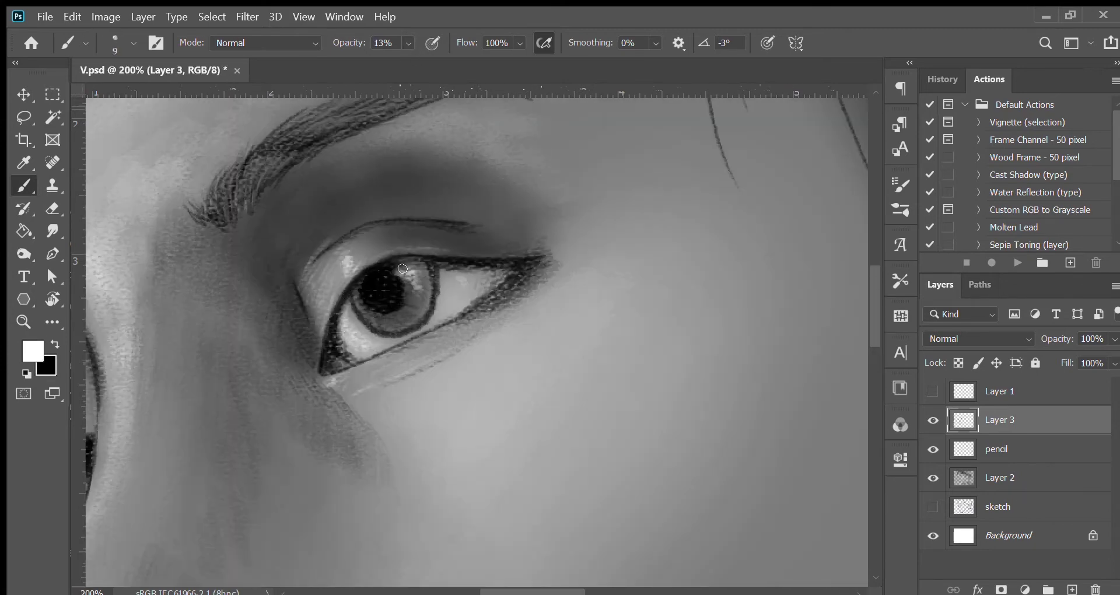
- Return to Layer 3 with black paint and zoom out to the whole lower face
scroll(361, 292, down, 5)
click(997, 448)
key(x)
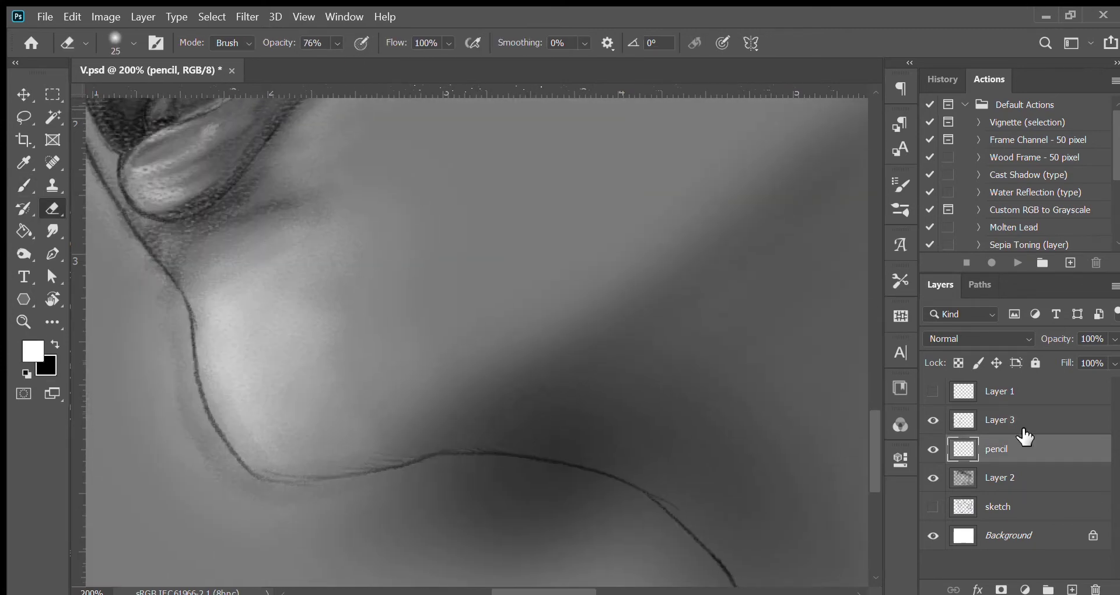
click(999, 419)
key(ctrl+minus)
key(ctrl+minus)
drag(474, 405, 430, 418)
- Darken the shadow along the jaw with a 30-pixel brush at 9% opacity
key(bracketright)
key(bracketright)
key(bracketright)
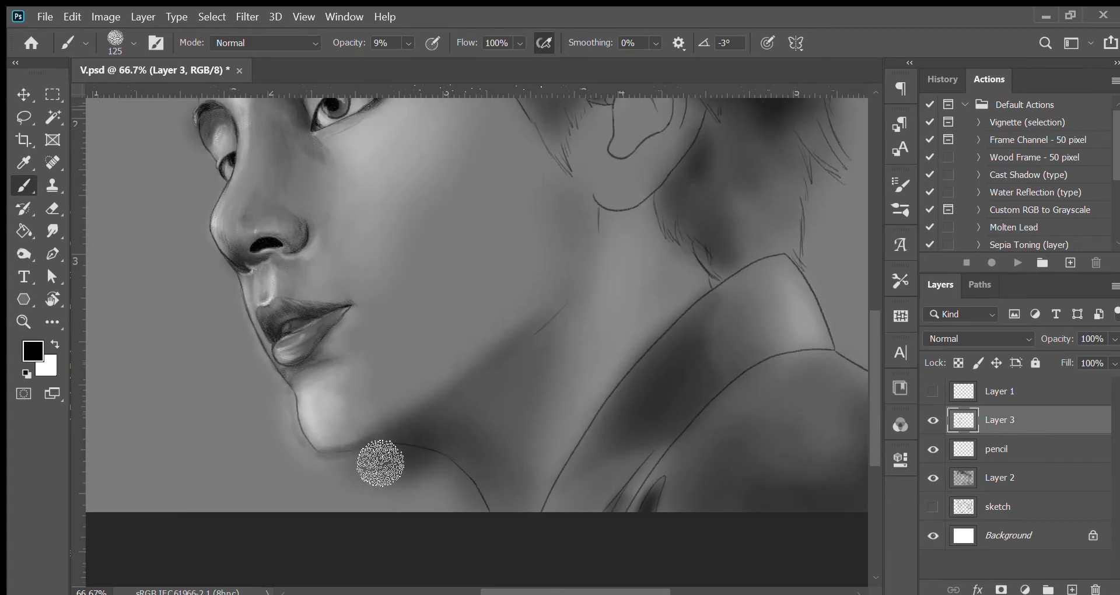
key(9)
key(ctrl+plus)
key(bracketleft)
key(bracketleft)
key(bracketleft)
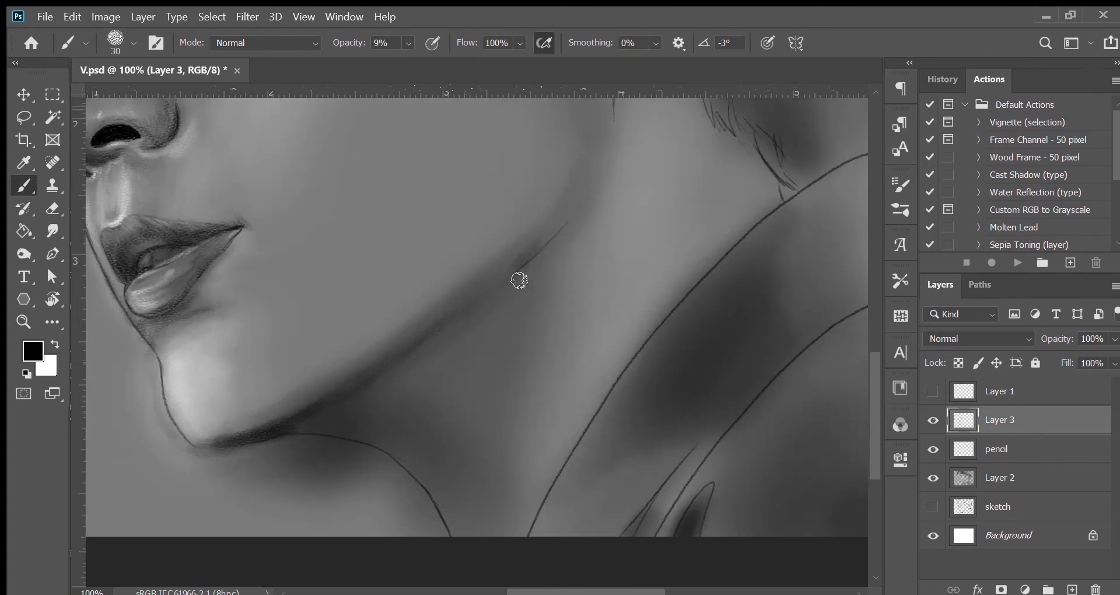
drag(519, 280, 506, 284)
scroll(350, 443, up, 2)
scroll(302, 363, down, 2)
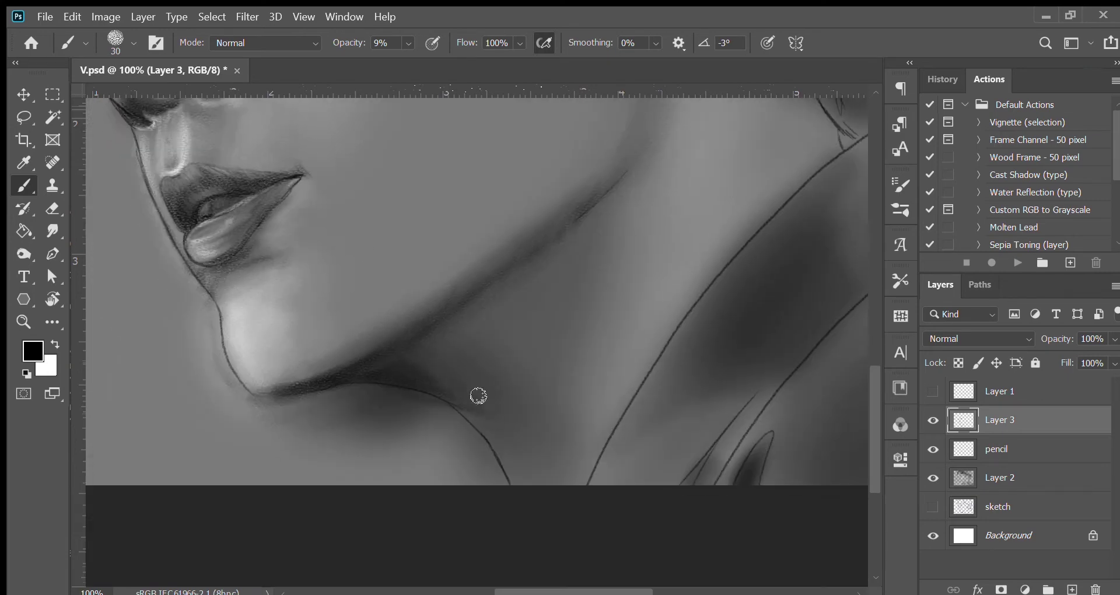
key(x)
scroll(305, 392, up, 2)
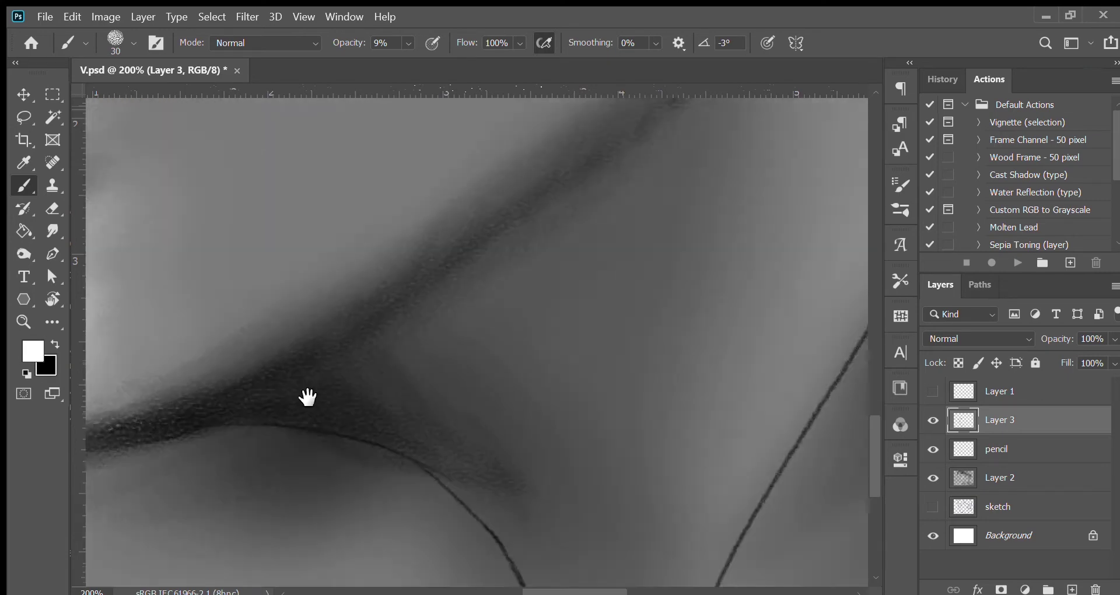
key(bracketleft)
key(bracketleft)
key(bracketleft)
scroll(431, 390, down, 1)
scroll(412, 350, down, 1)
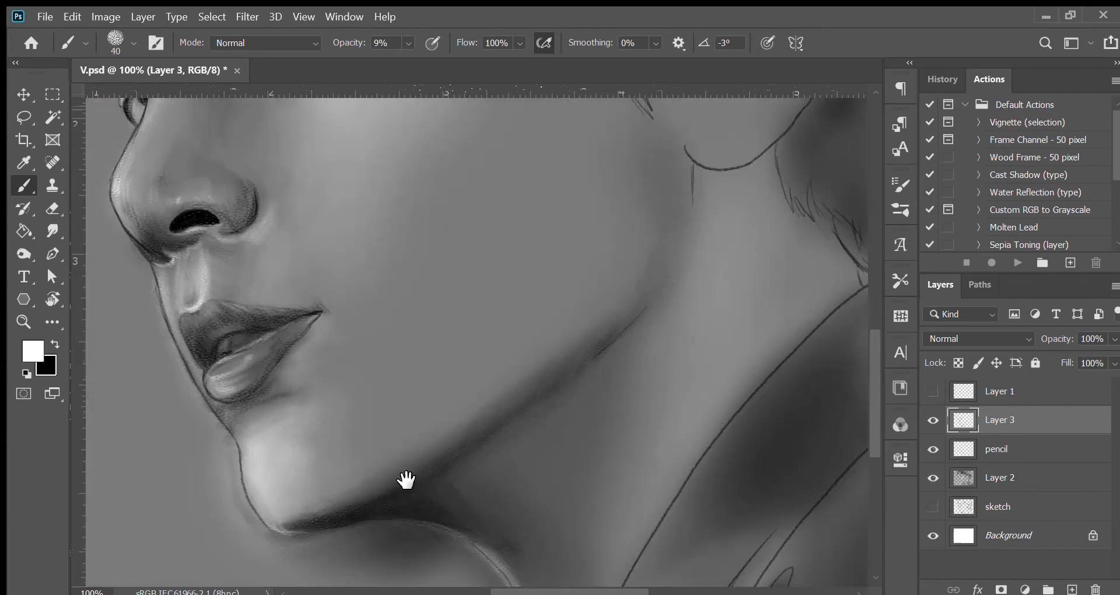
drag(405, 480, 429, 380)
- Move over to the neck with a broad 80-pixel brush at 4% opacity for soft grey shading
key(x)
key(bracketright)
key(bracketright)
key(bracketright)
scroll(325, 378, right, 3)
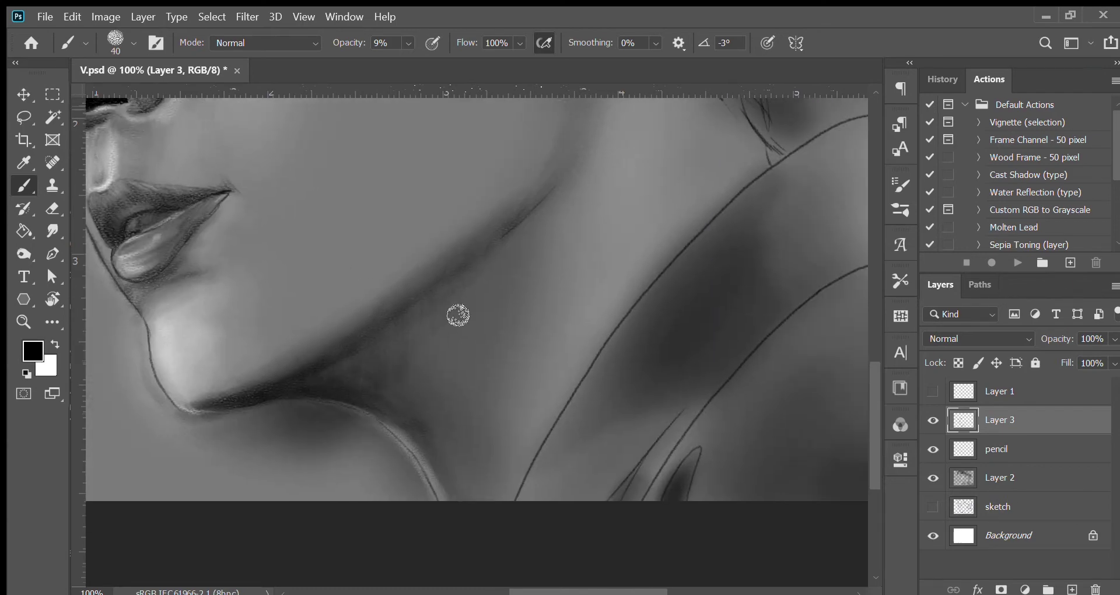
scroll(511, 248, up, 2)
scroll(511, 248, right, 2)
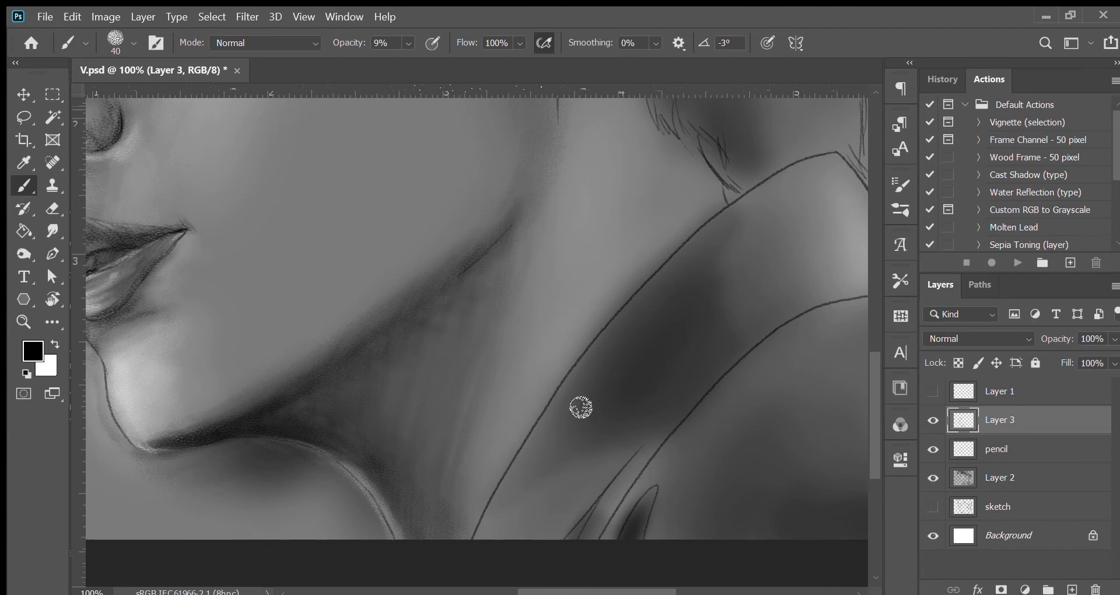
scroll(368, 571, right, 4)
scroll(430, 290, up, 7)
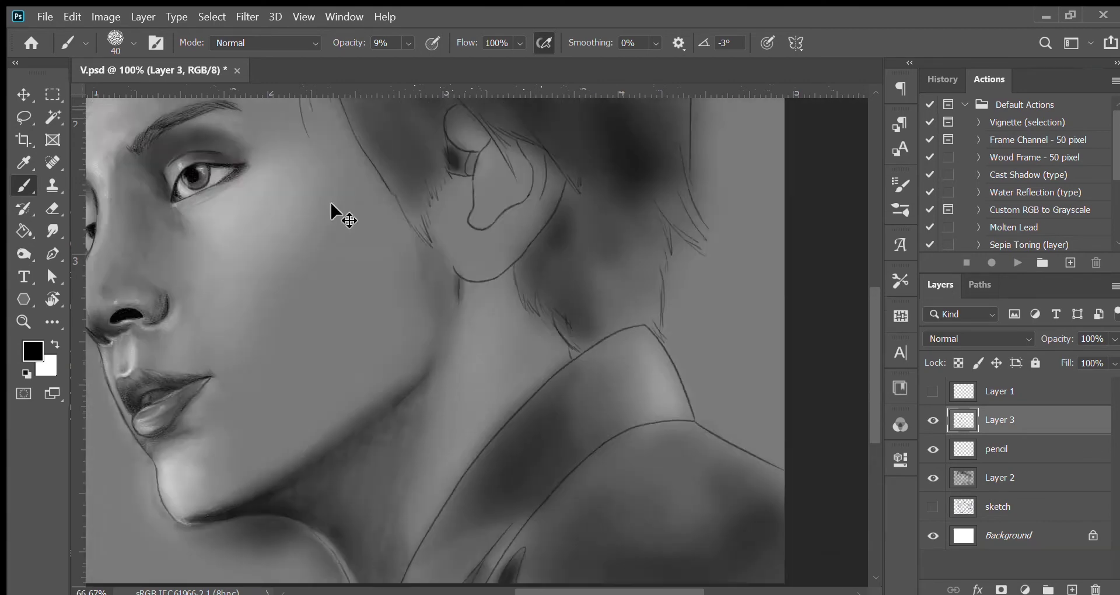
scroll(431, 291, down, 1)
key(bracketright)
key(bracketright)
key(bracketright)
key(0)
key(4)
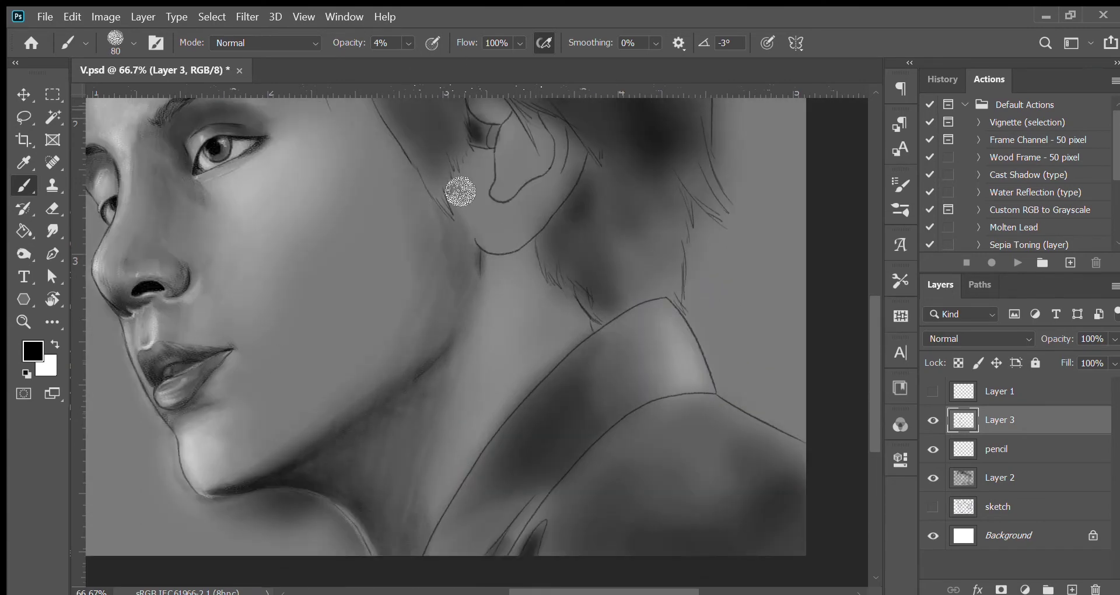
scroll(390, 567, right, 3)
scroll(390, 568, down, 2)
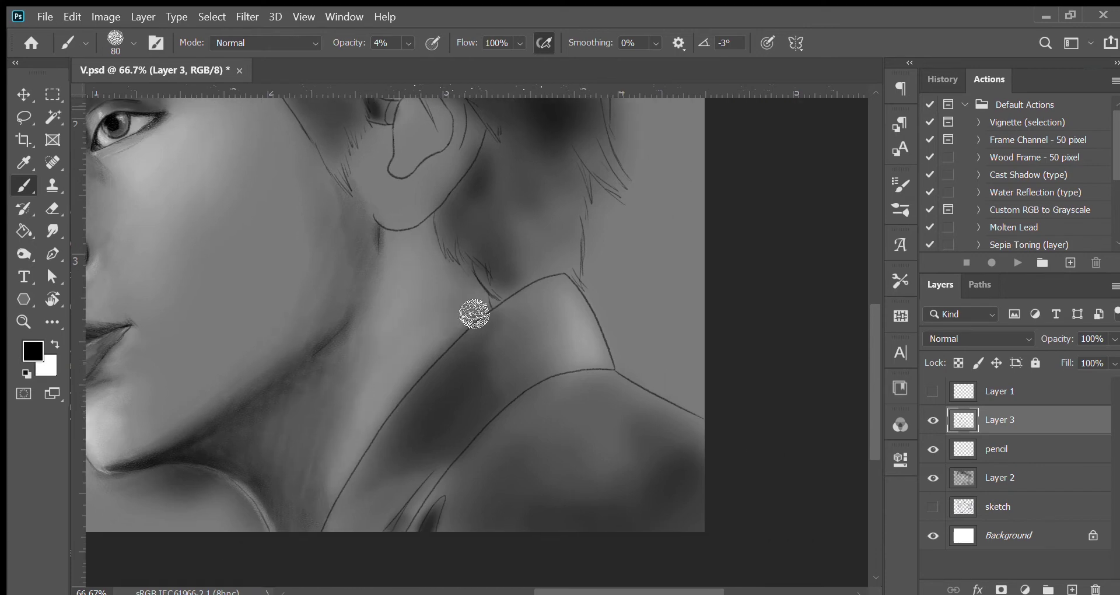
scroll(495, 188, down, 1)
scroll(507, 198, up, 4)
key(x)
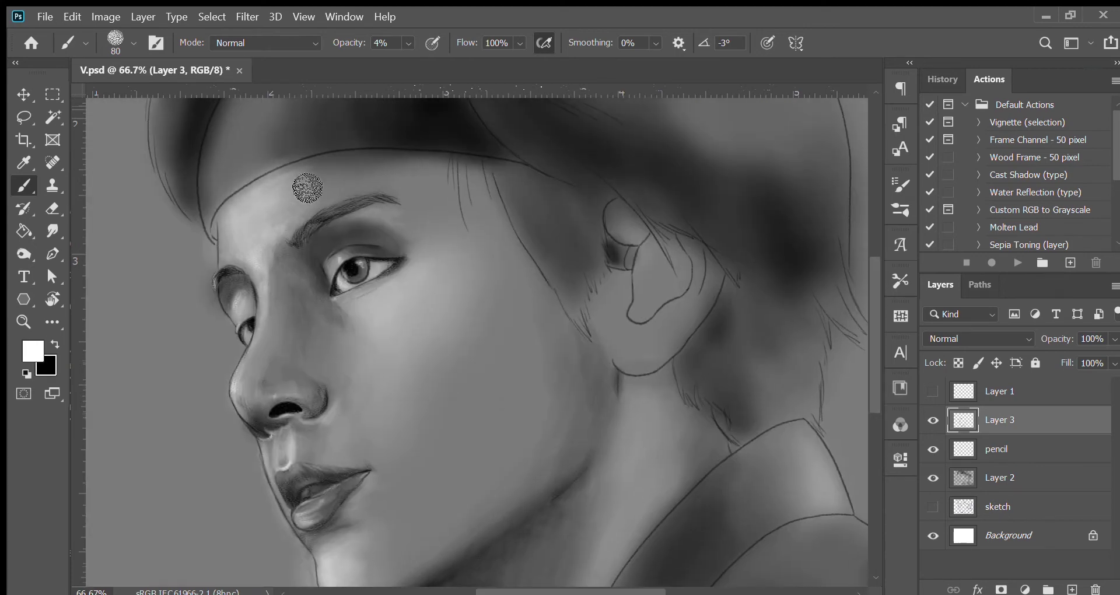
scroll(378, 281, down, 1)
scroll(378, 281, up, 1)
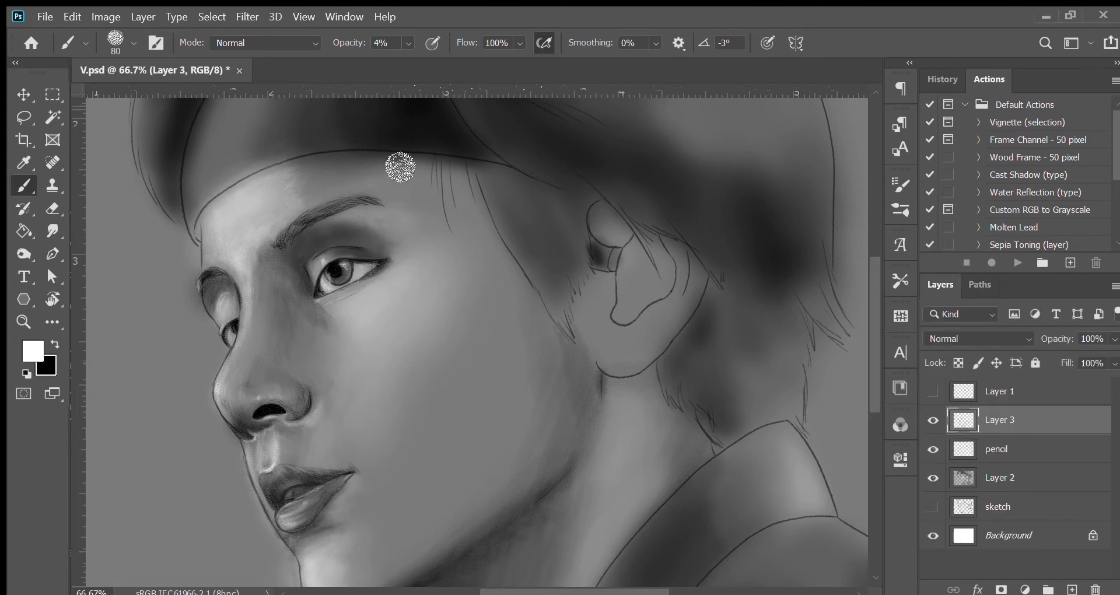
key(x)
scroll(501, 257, down, 2)
scroll(537, 312, down, 1)
- Paint a darker shadow under the jaw near the earlobe at 13% opacity
scroll(525, 260, up, 2)
key(bracketleft)
key(bracketleft)
key(bracketleft)
key(1)
key(3)
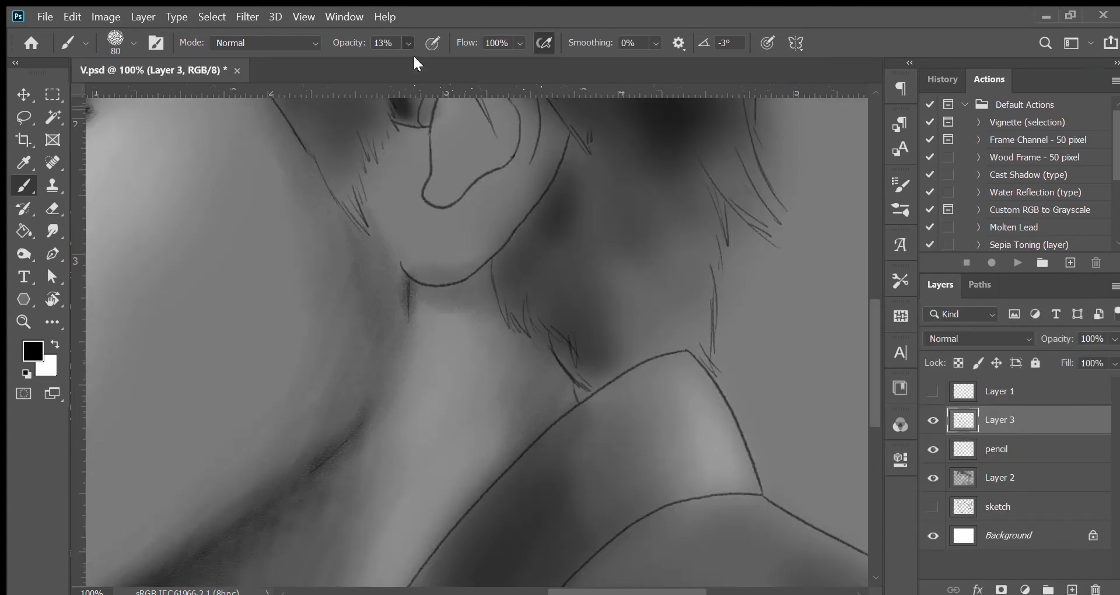
mouse_move(425, 279)
mouse_down()
mouse_move(470, 305)
mouse_move(433, 291)
mouse_up()
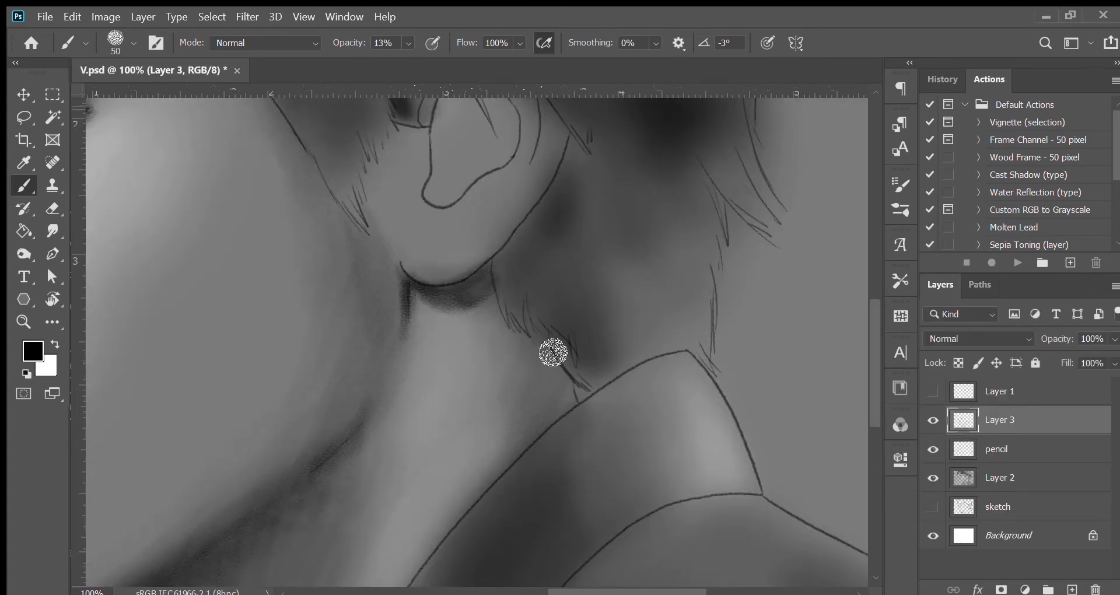
scroll(524, 362, up, 2)
scroll(525, 362, right, 2)
key(bracketleft)
key(bracketleft)
key(bracketleft)
scroll(353, 345, down, 3)
- Show the pencil layer and try copying a lasso-selected lip corner to a new layer, then undo it
scroll(404, 226, up, 1)
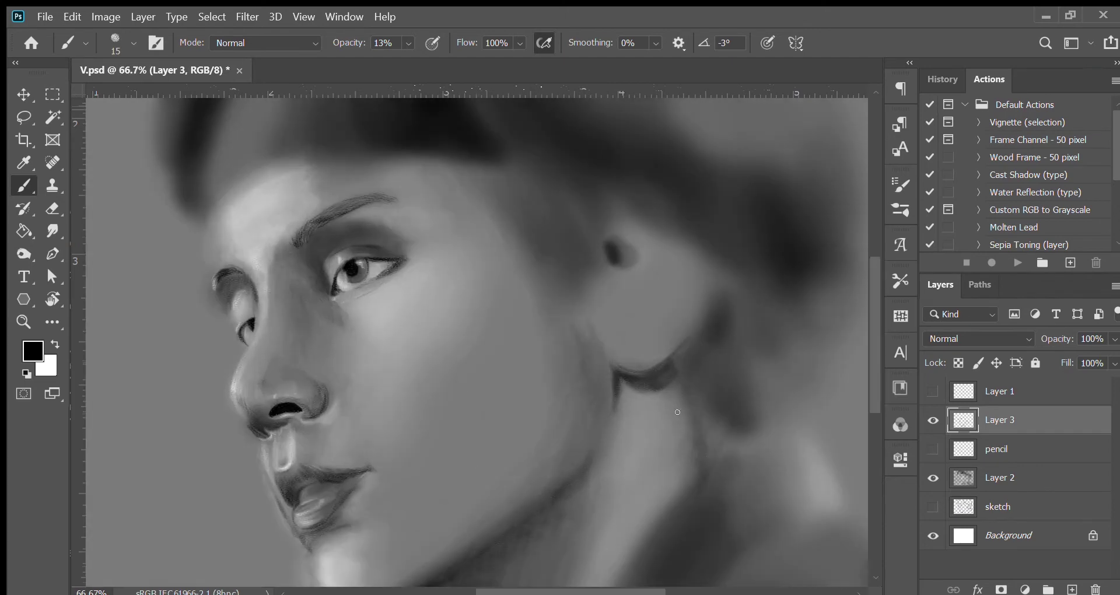
scroll(404, 226, up, 1)
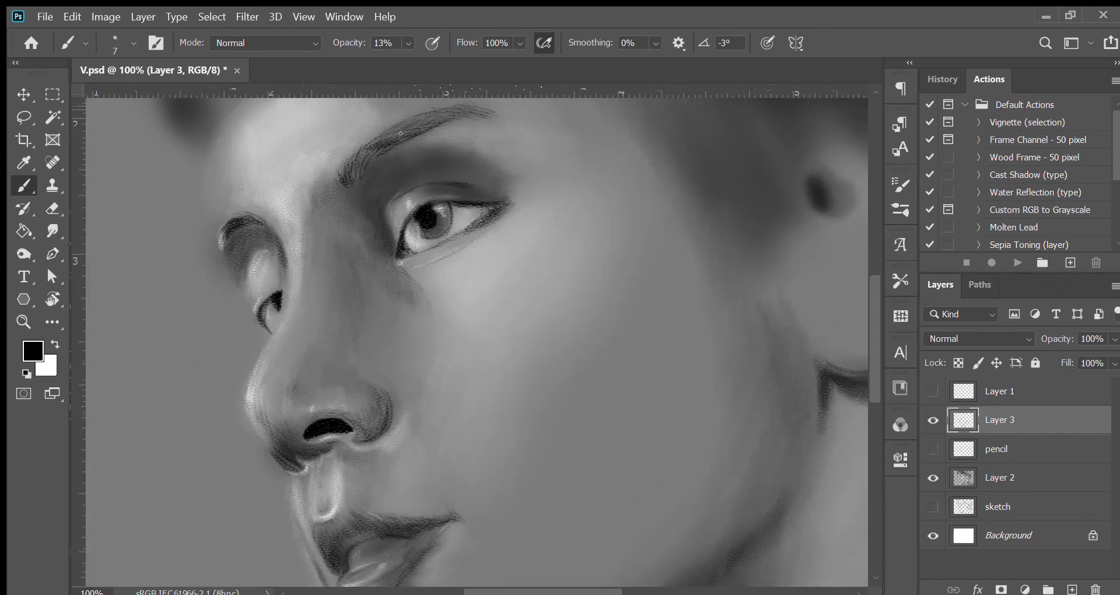
scroll(400, 133, up, 1)
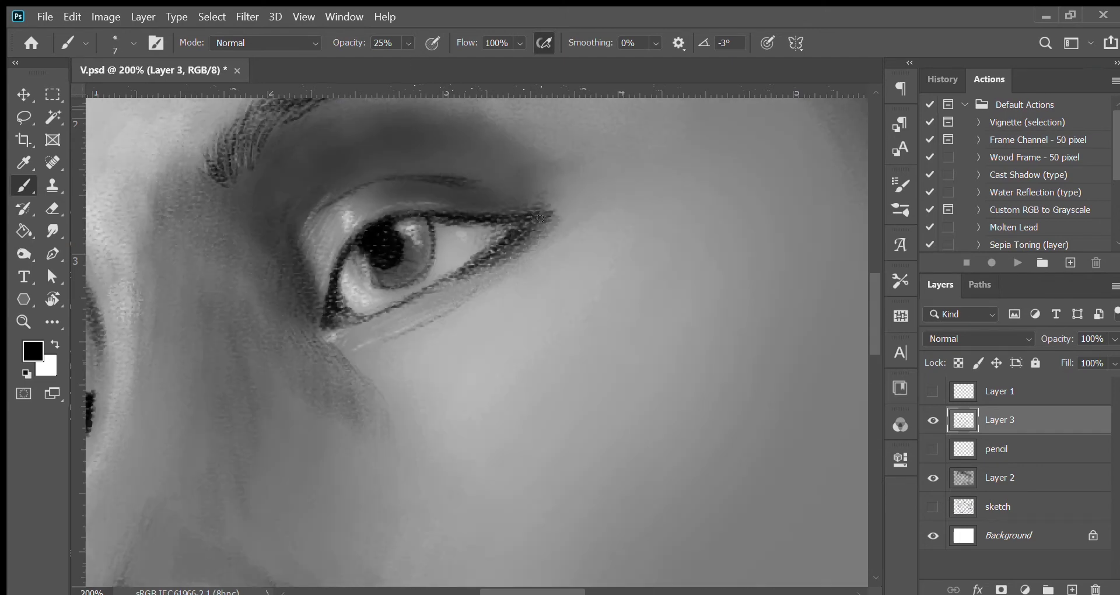
scroll(540, 218, down, 3)
click(997, 449)
click(933, 449)
key(l)
key(ctrl+j)
key(v)
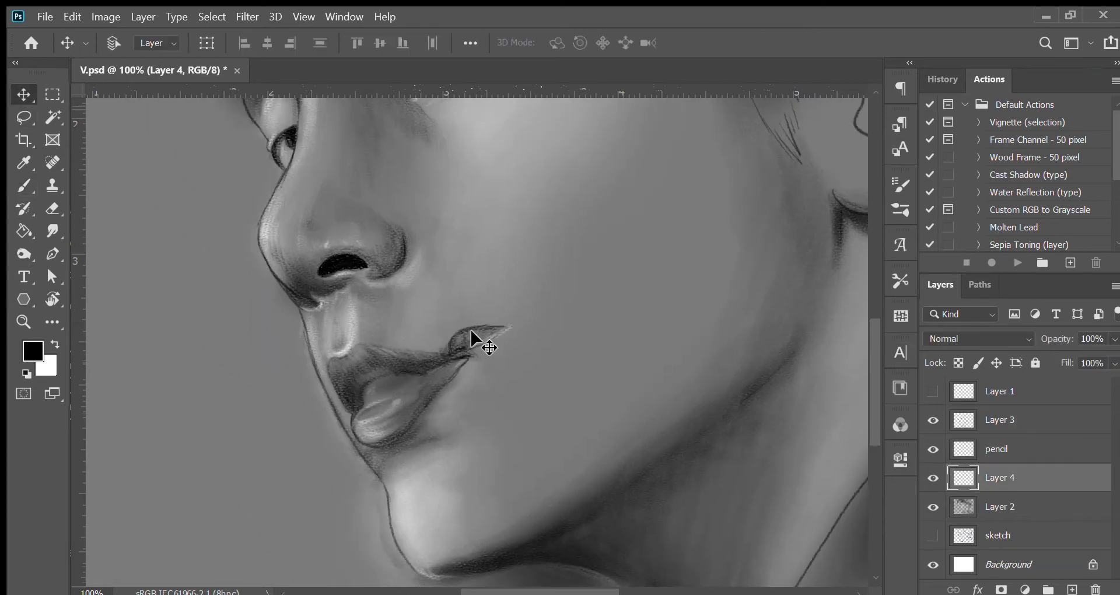
key(ctrl+z)
- Refine the lips at 200% with a 17% opacity brush, toggling the pencil outlines to compare
key(ctrl+e)
key(b)
scroll(366, 362, up, 1)
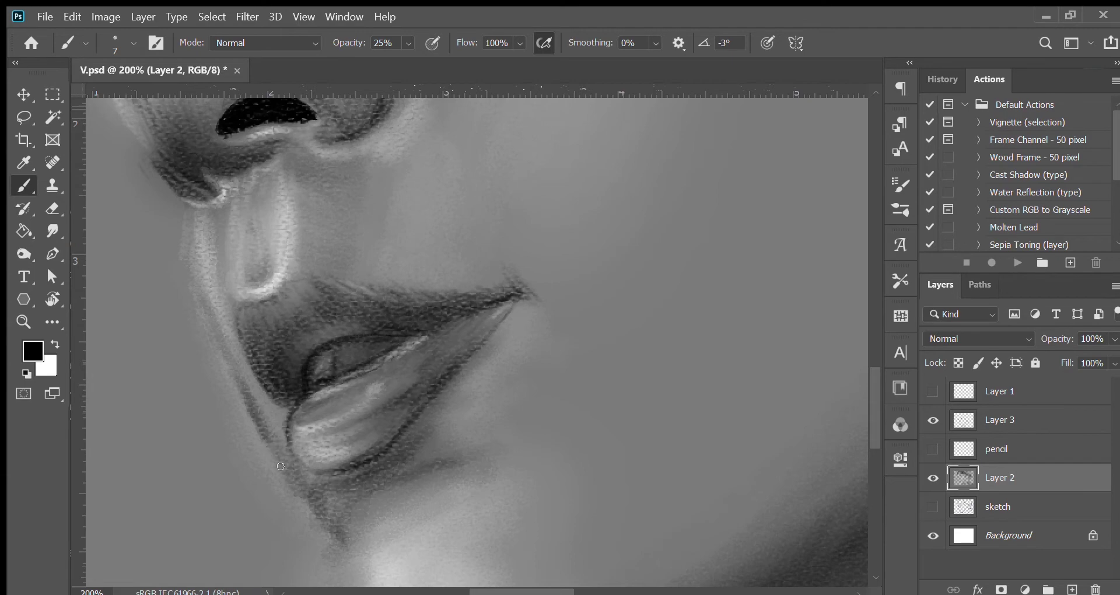
key(1)
key(7)
scroll(289, 321, down, 3)
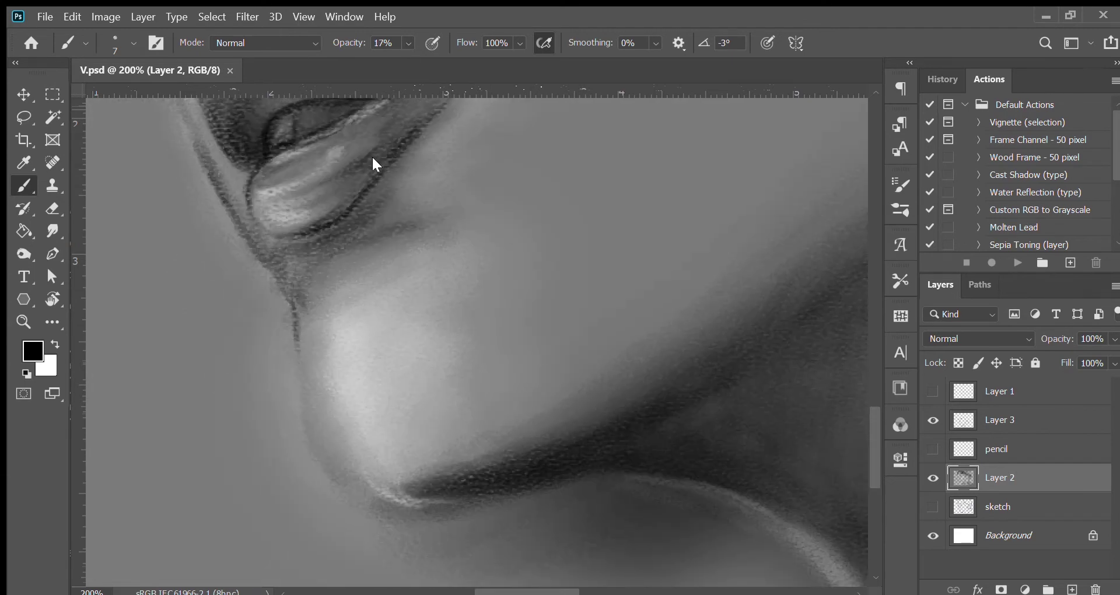
click(933, 449)
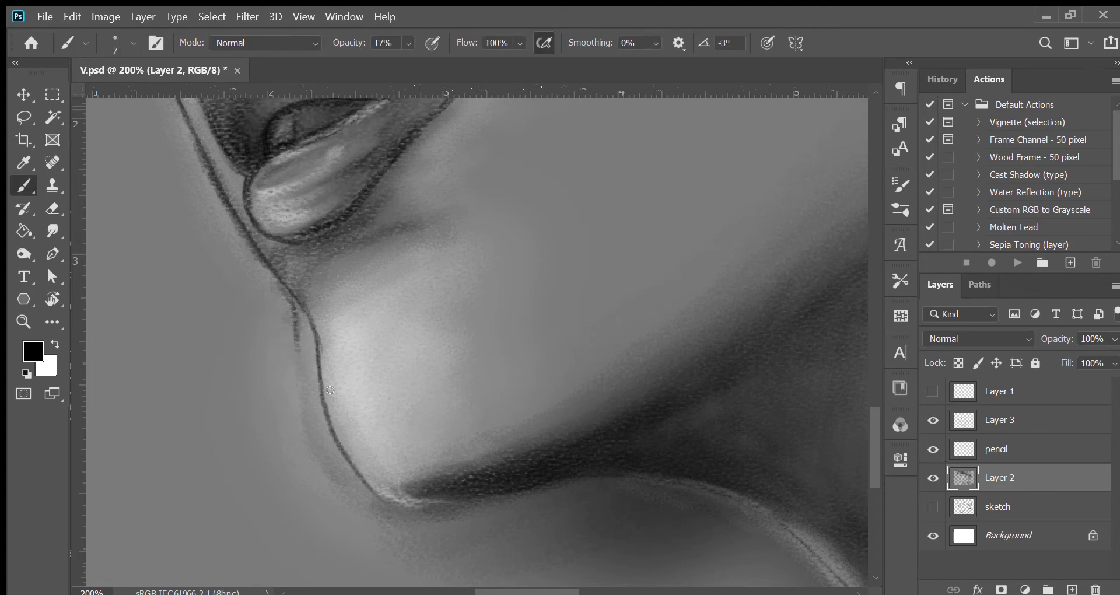
key(x)
click(933, 449)
- Check the chin and jaw edge, then hide the pencil outlines and reselect Layer 2 at 100%
drag(499, 466, 447, 372)
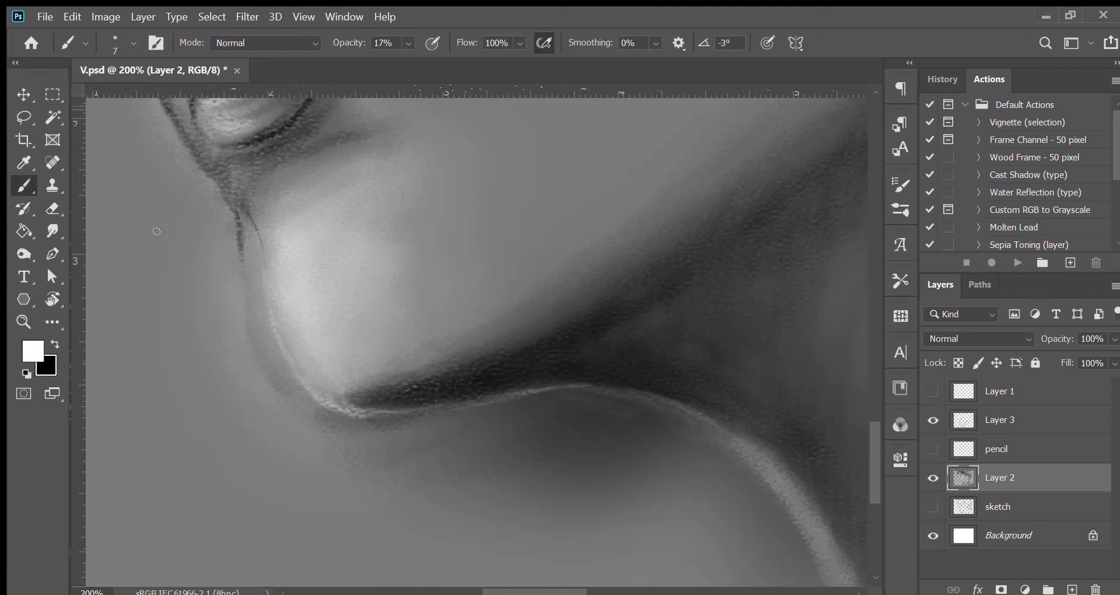
key(ctrl+minus)
key(ctrl+minus)
click(933, 449)
click(997, 449)
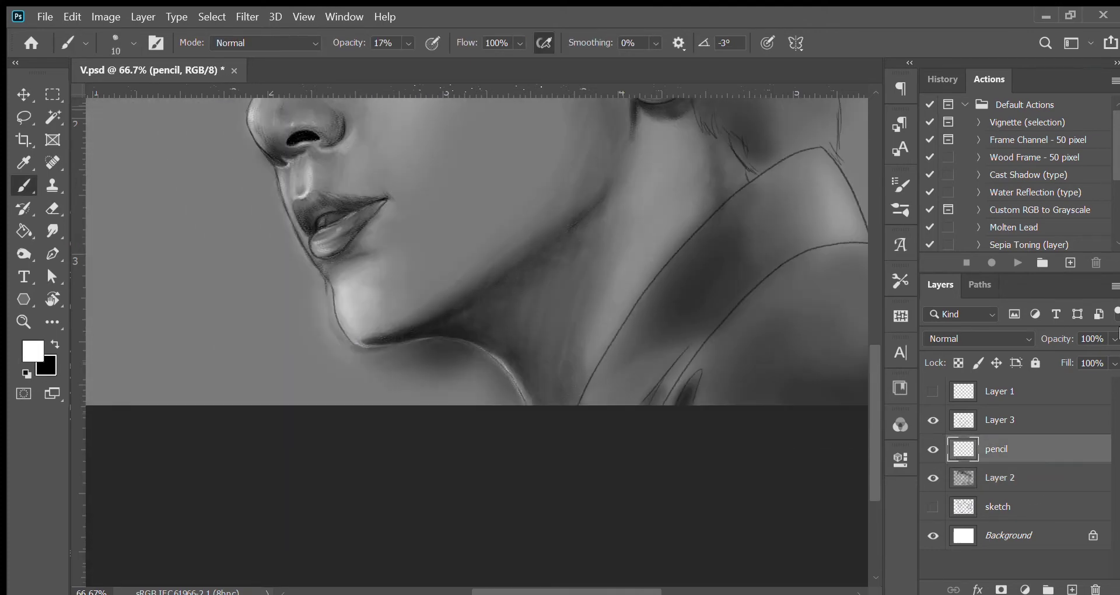
click(997, 478)
click(933, 449)
scroll(466, 292, up, 2)
key(ctrl+plus)
key(x)
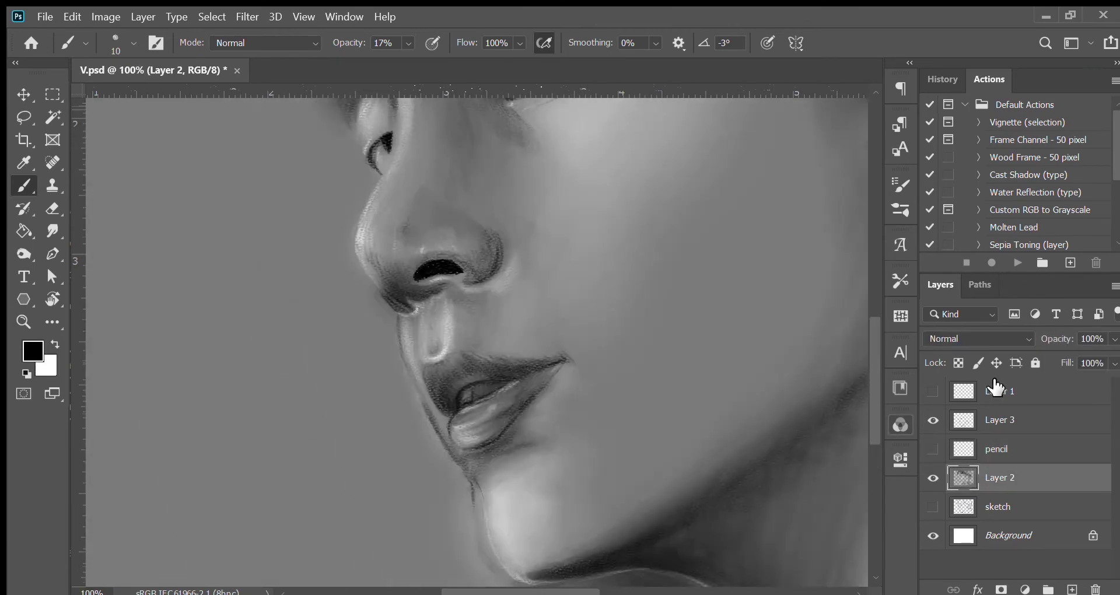
- Set the brush to size 60 at 9% opacity and move up to the forehead and head top
drag(642, 326, 207, 330)
key(x)
key(0)
key(9)
key(ctrl+minus)
key(ctrl+minus)
key(ctrl+minus)
key(ctrl+plus)
key(ctrl+plus)
mouse_move(592, 328)
mouse_down()
mouse_move(670, 459)
mouse_move(653, 581)
mouse_up()
- Fill the gap along the eyebrow in black and darken the side of the headband
key(x)
drag(361, 216, 443, 161)
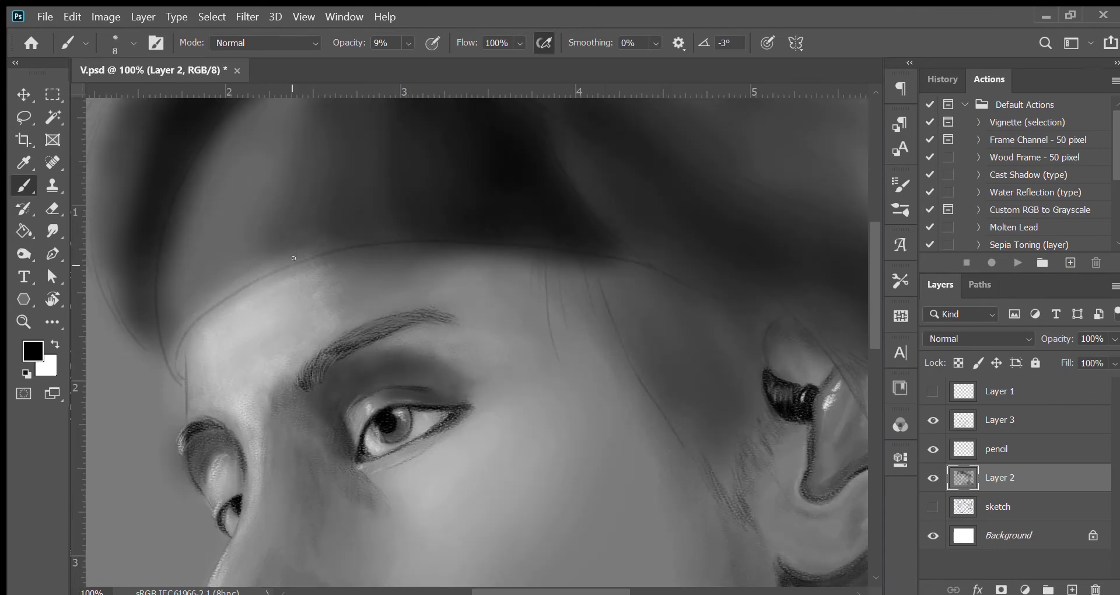
scroll(509, 175, up, 3)
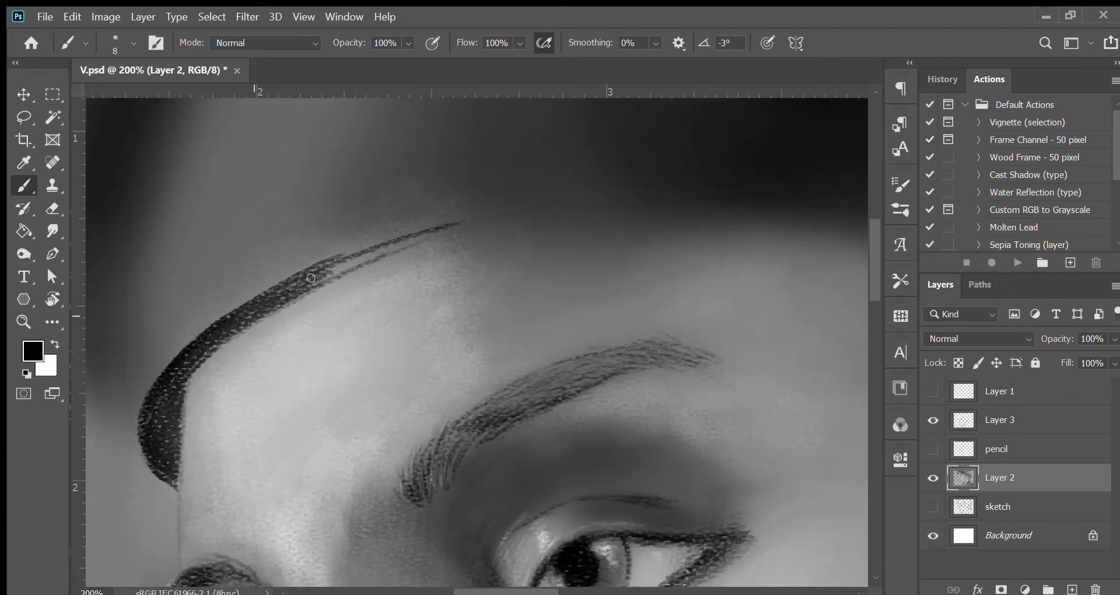
drag(311, 278, 438, 229)
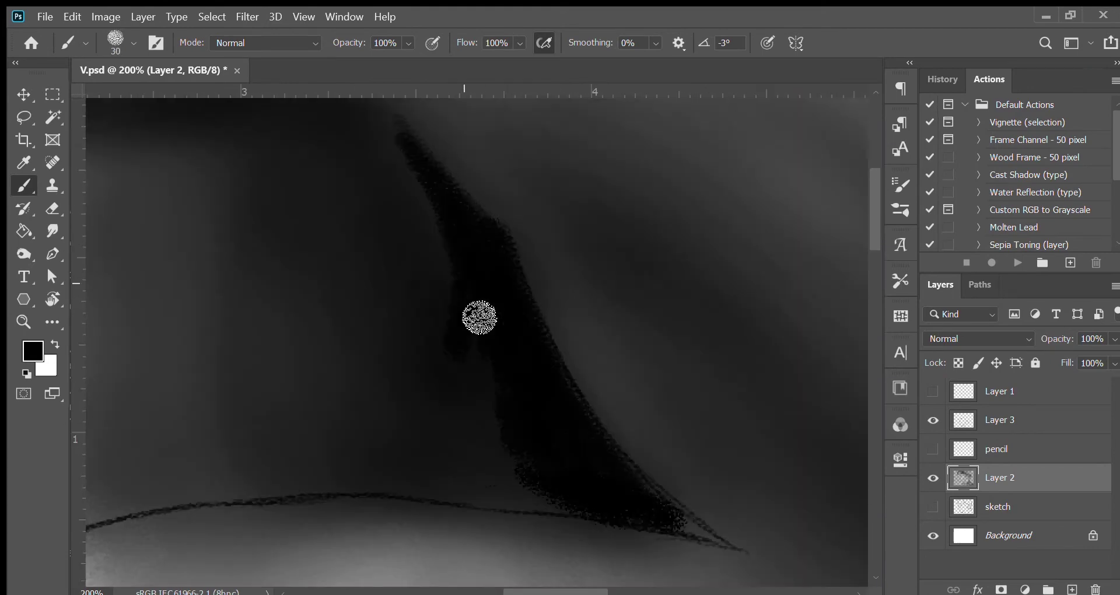
drag(480, 317, 524, 455)
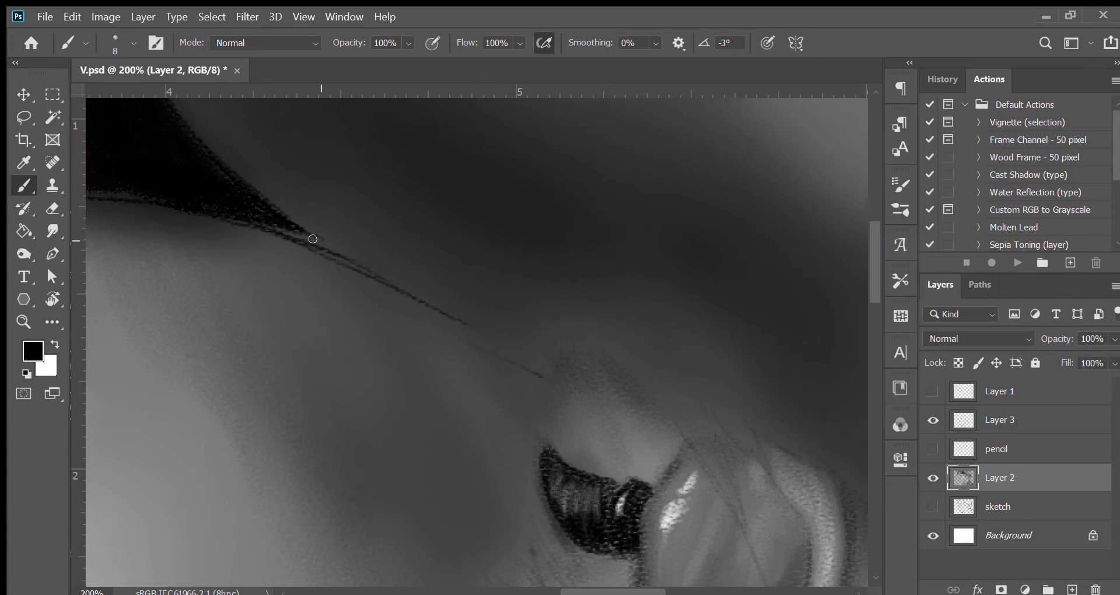
- Paint a thick dark edge along the headband and darken the hat above it
shift+click(312, 239)
key(ctrl+minus)
key(ctrl+plus)
drag(348, 249, 490, 339)
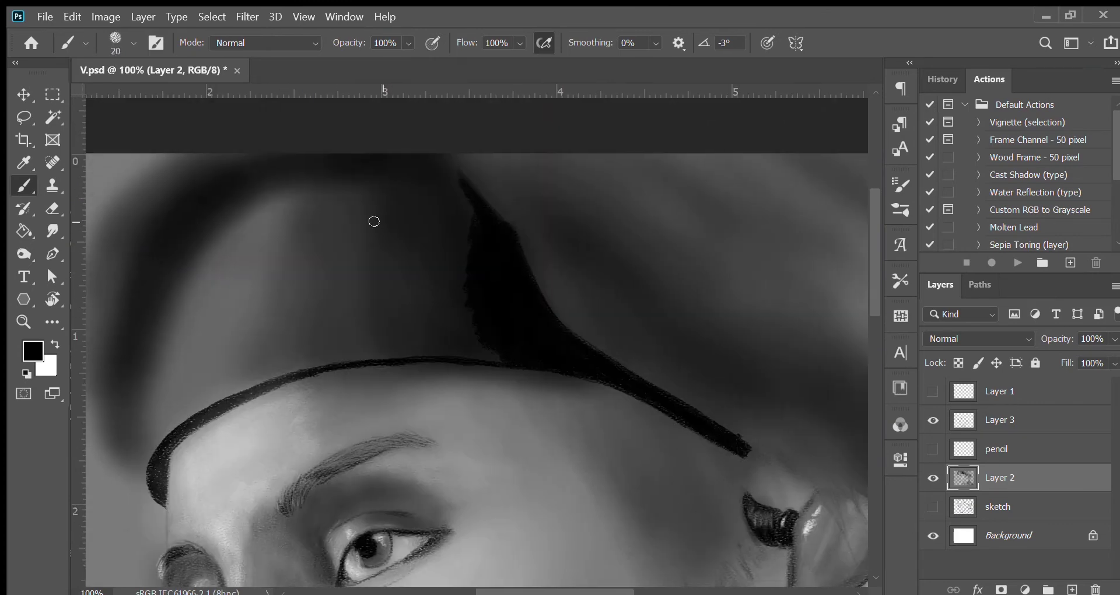
mouse_move(373, 220)
mouse_down()
mouse_move(533, 365)
mouse_move(419, 345)
mouse_move(438, 234)
mouse_move(332, 310)
mouse_up()
key(1)
key(bracketright)
key(bracketright)
key(bracketright)
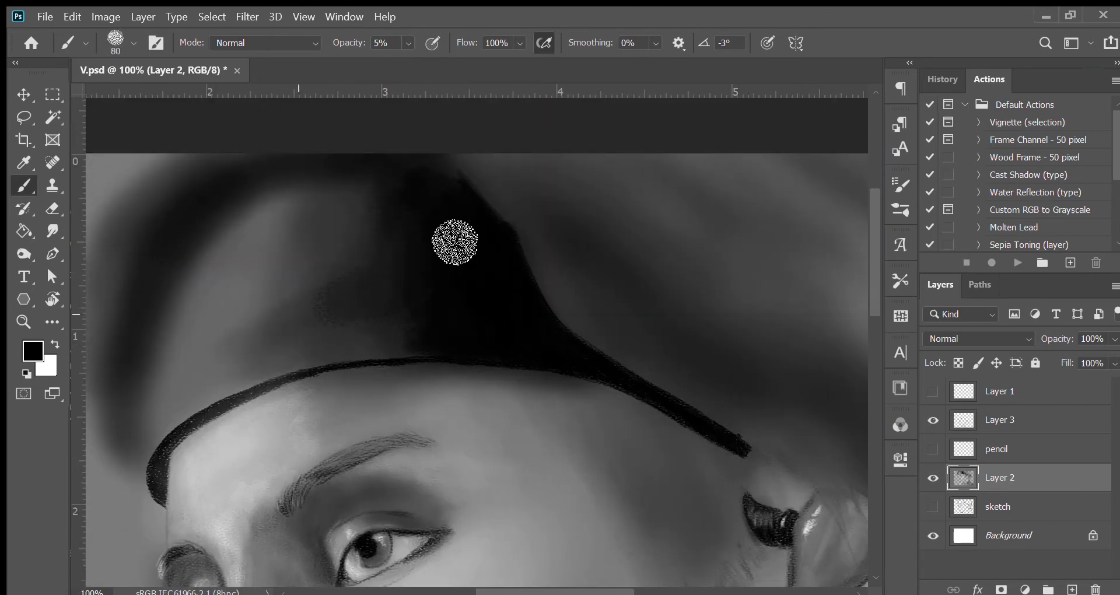
- Move from the headband's left end to the hat top, sizing the brush between 25 and 50
drag(498, 340, 527, 299)
key(bracketleft)
key(bracketleft)
key(bracketleft)
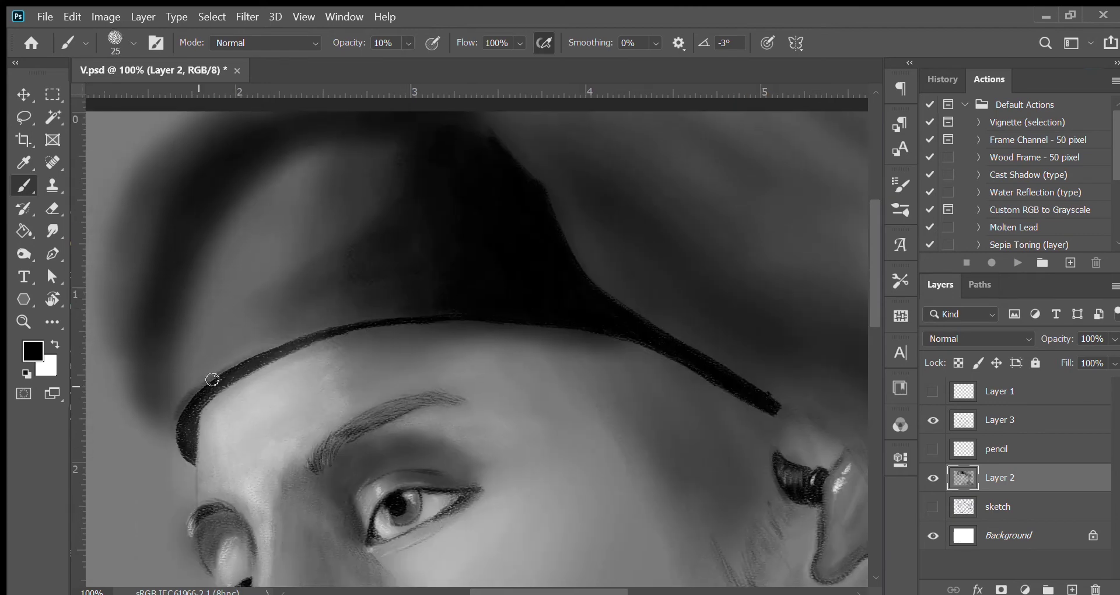
key(bracketright)
key(bracketright)
key(bracketright)
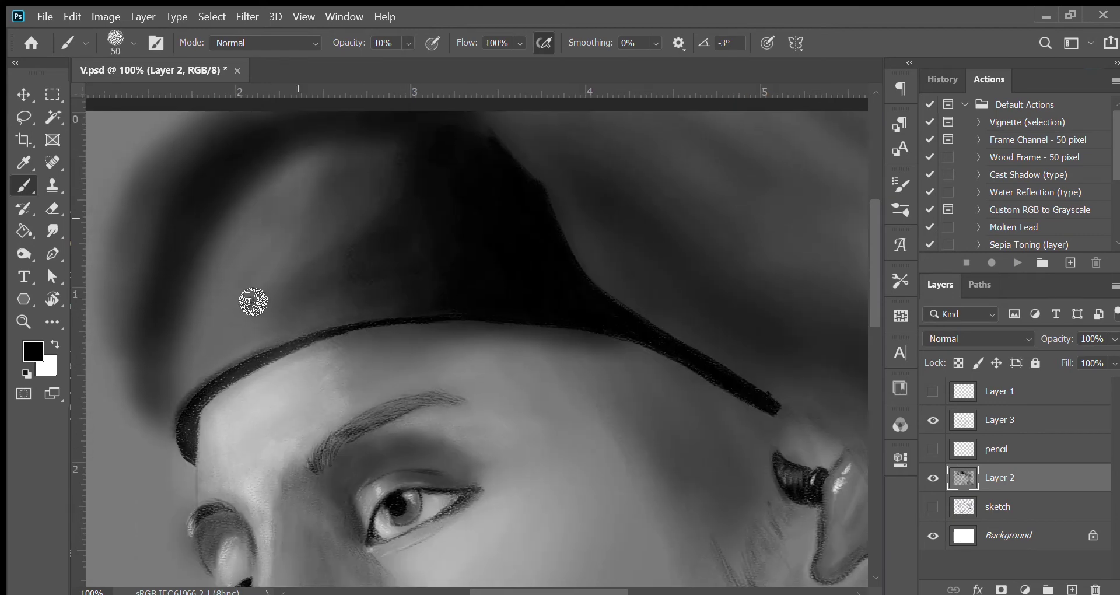
key(ctrl+plus)
drag(234, 286, 447, 519)
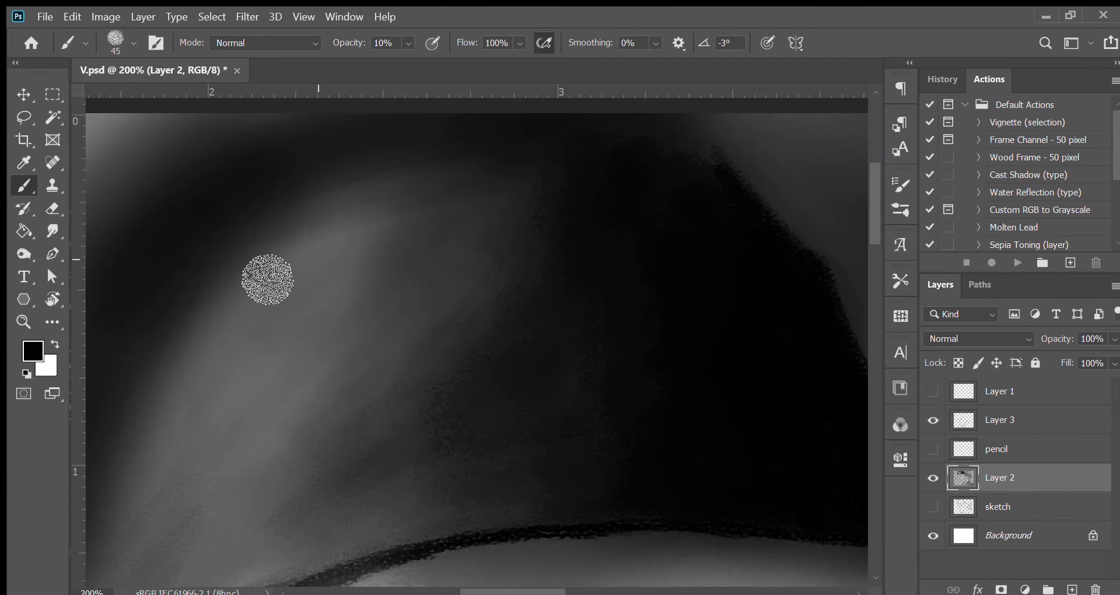
key(bracketleft)
key(bracketleft)
key(bracketleft)
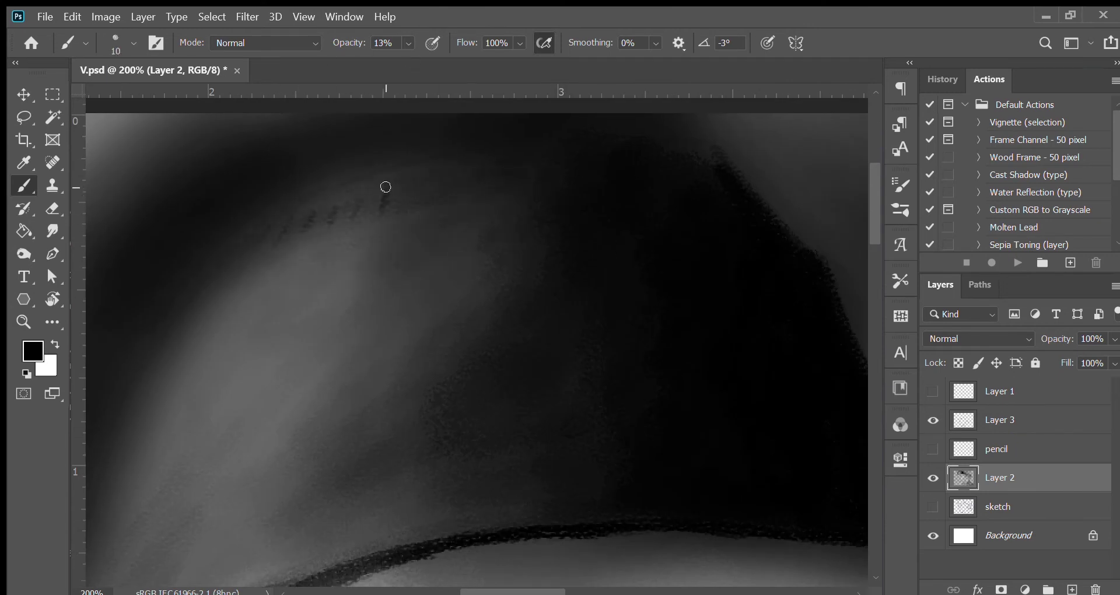
key(x)
- Shrink the brush to 15 at 4% opacity and switch to white along the hat's upper edge
drag(587, 244, 515, 242)
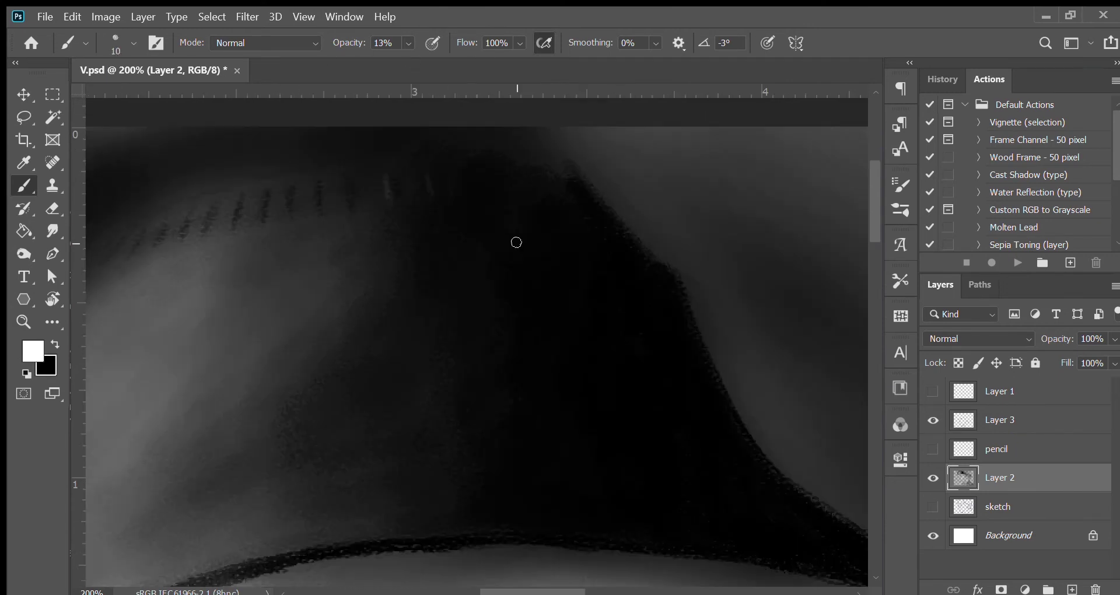
key(x)
key(bracketright)
key(bracketright)
key(0)
key(4)
key(x)
key(bracketleft)
key(bracketleft)
key(bracketleft)
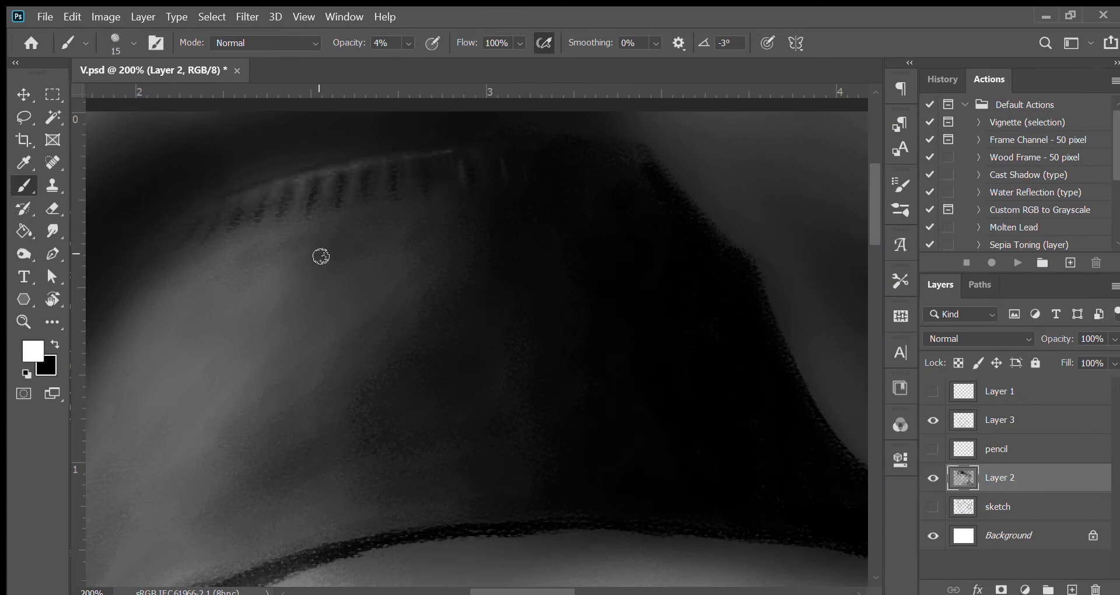
- Inspect the headband brim, brow and eye, resizing the brush to 25 and making black current
scroll(162, 445, down, 2)
key(ctrl+minus)
key(bracketright)
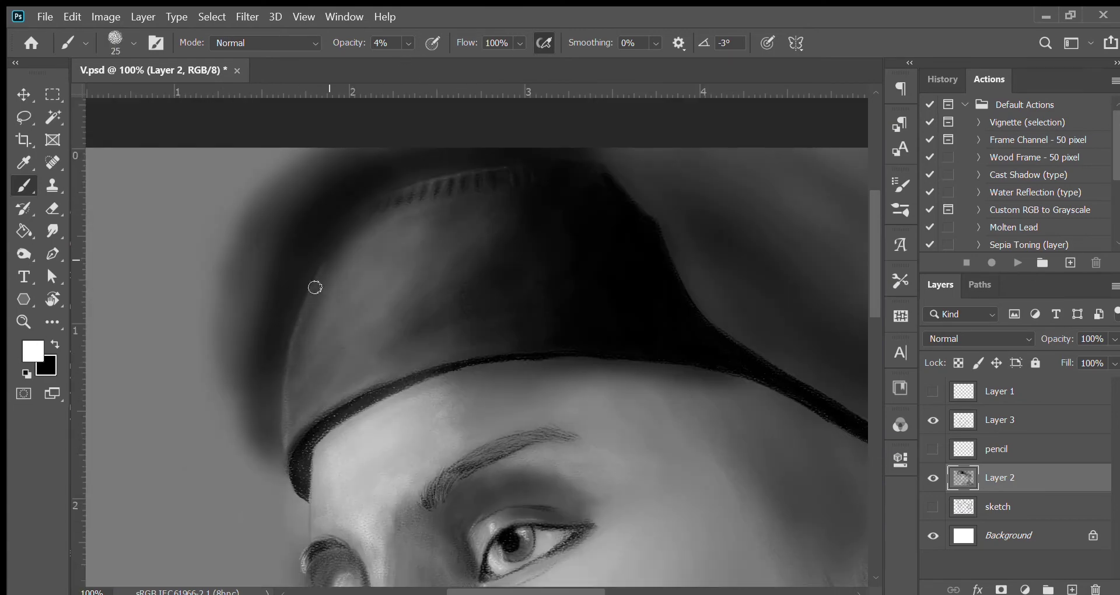
key(ctrl+plus)
key(bracketleft)
key(bracketleft)
key(bracketleft)
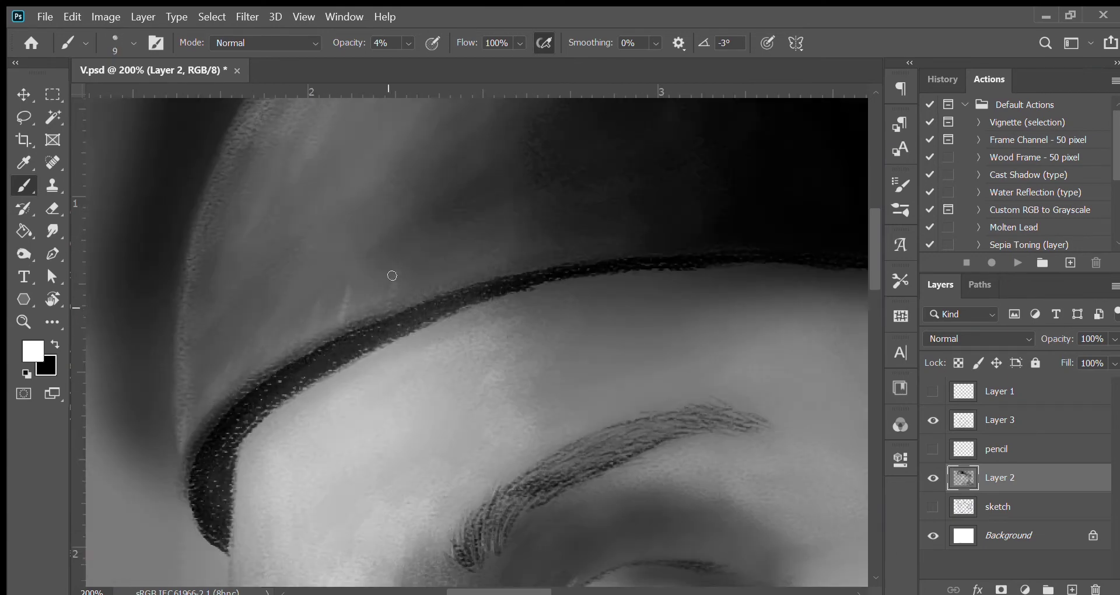
scroll(482, 319, up, 1)
scroll(515, 272, right, 2)
key(ctrl+minus)
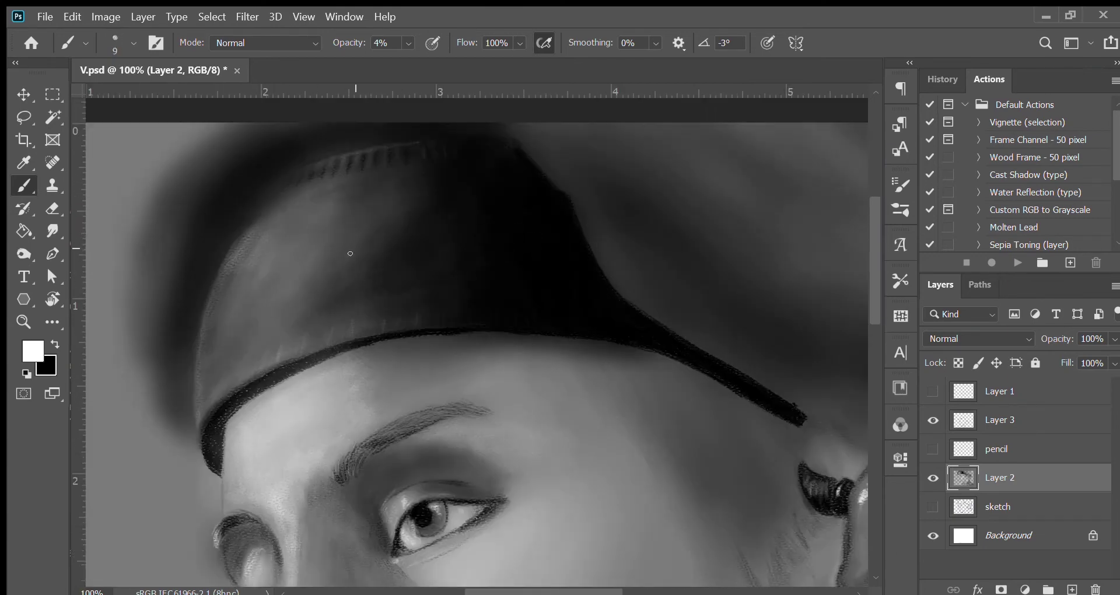
key(x)
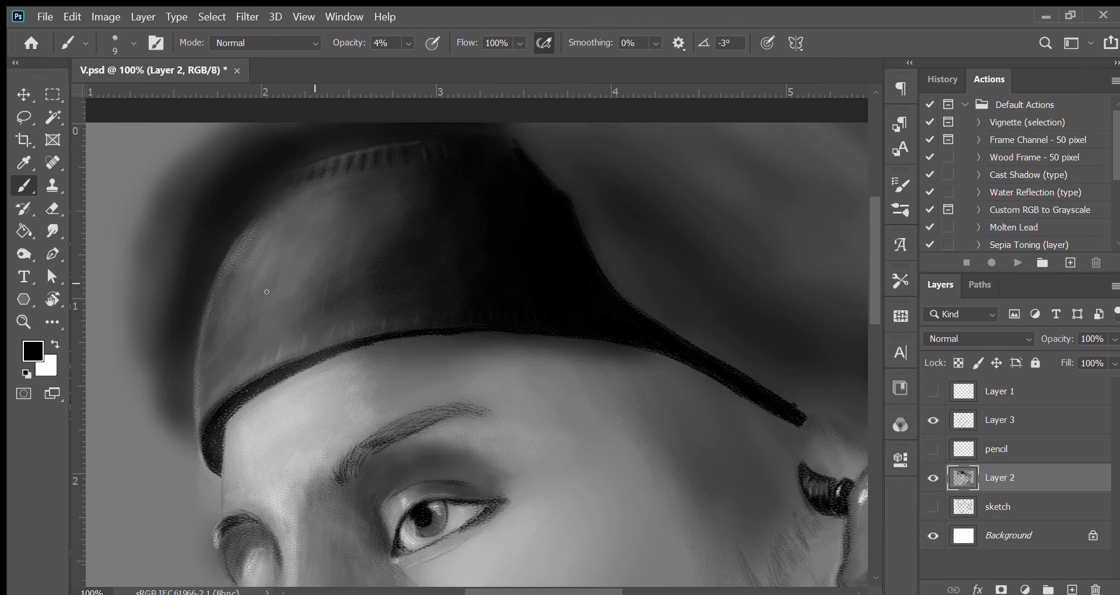
- Save V.psd, return to 100% and add a soft stroke near the headband
key(ctrl+s)
key(ctrl+minus)
key(ctrl+plus)
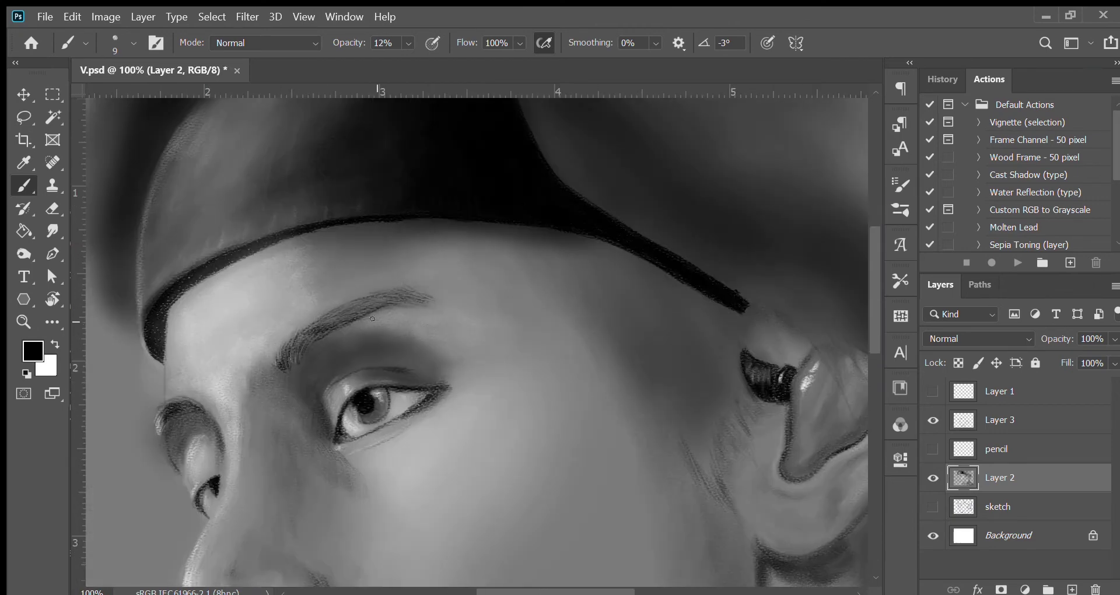
scroll(372, 319, up, 2)
key(bracketright)
key(bracketright)
key(bracketright)
key(bracketright)
key(bracketright)
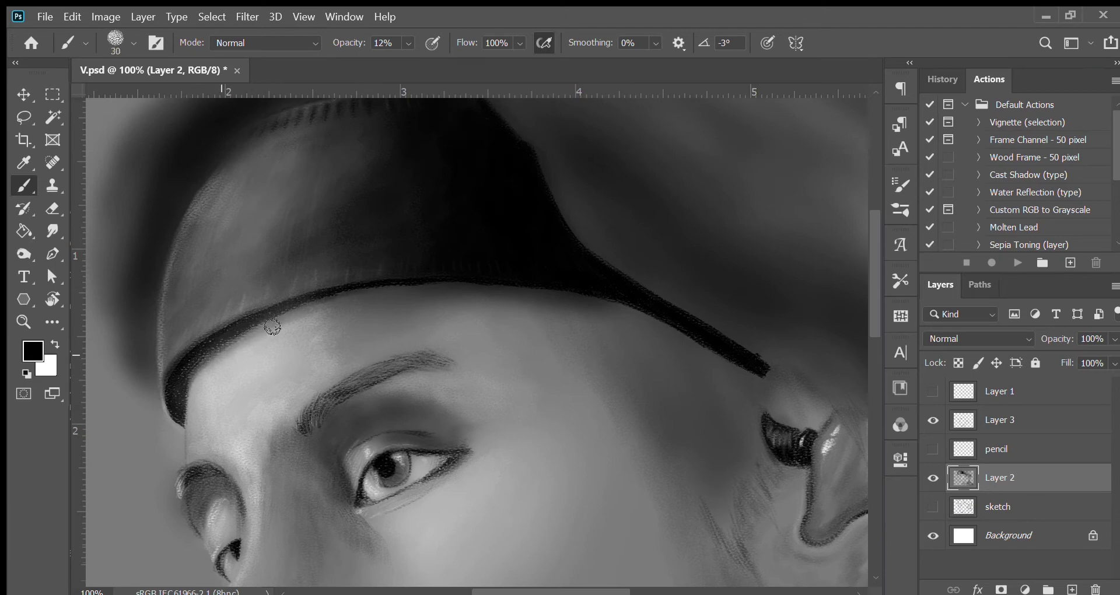
drag(565, 343, 499, 439)
- Paint soft dark hair strands from below the headband to the ear's edge, raising opacity to 17%
key(bracketleft)
key(bracketleft)
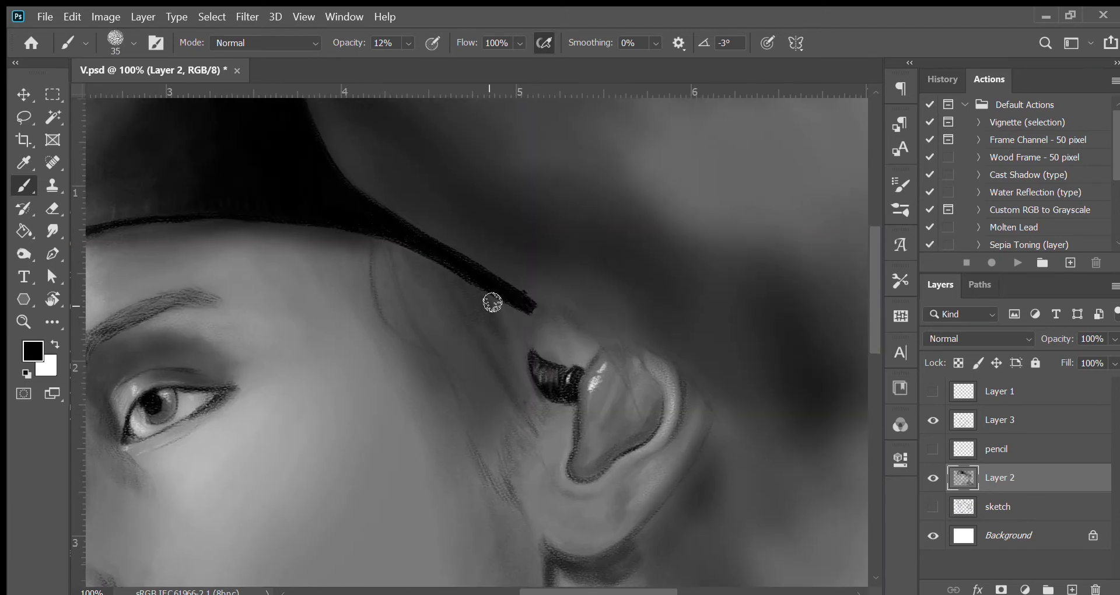
drag(490, 305, 502, 439)
key(bracketright)
key(bracketright)
key(bracketright)
mouse_move(393, 238)
mouse_down()
mouse_move(420, 286)
mouse_move(532, 349)
mouse_up()
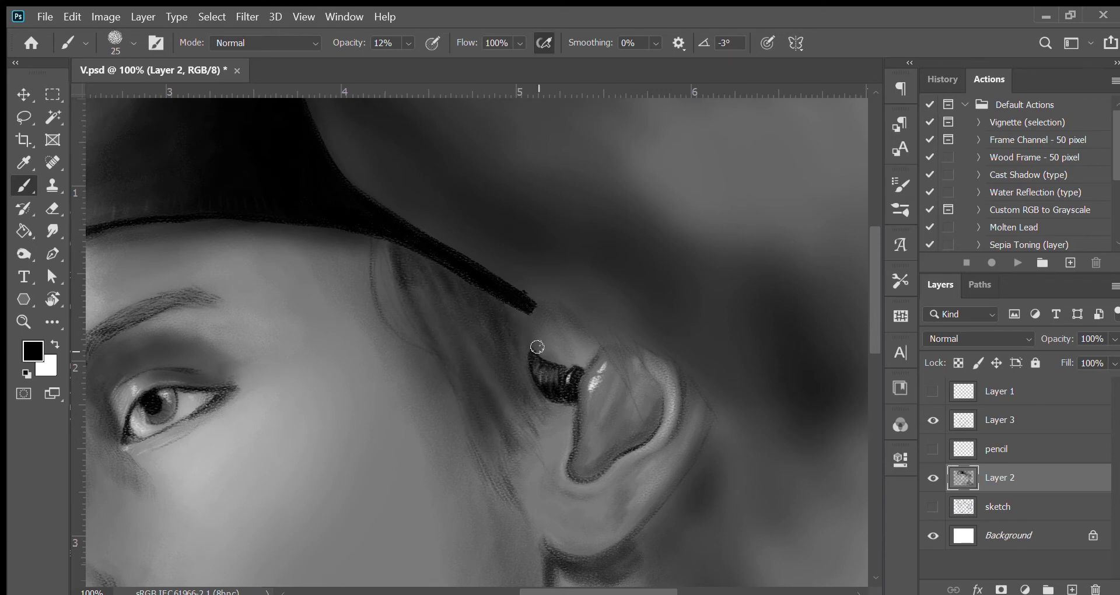
drag(543, 306, 525, 350)
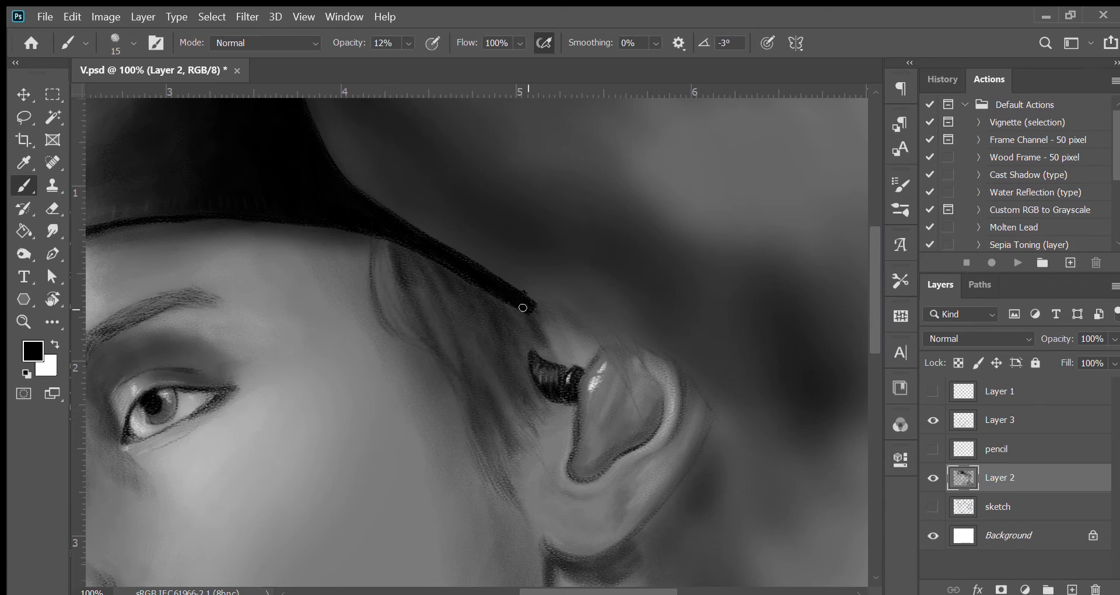
drag(611, 357, 650, 434)
scroll(466, 292, right, 2)
key(1)
key(7)
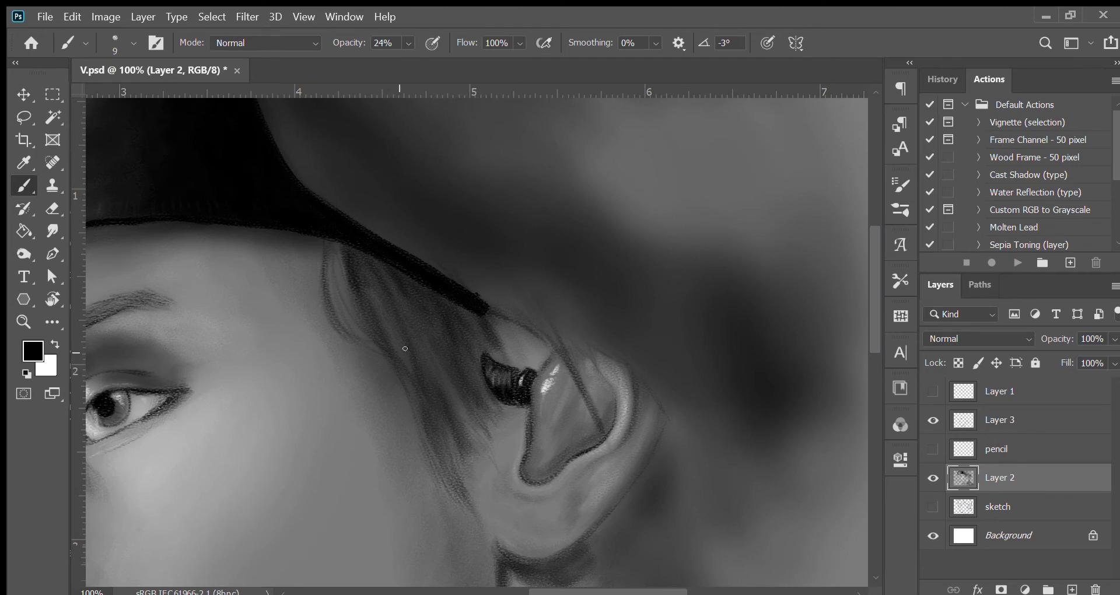
drag(441, 391, 458, 427)
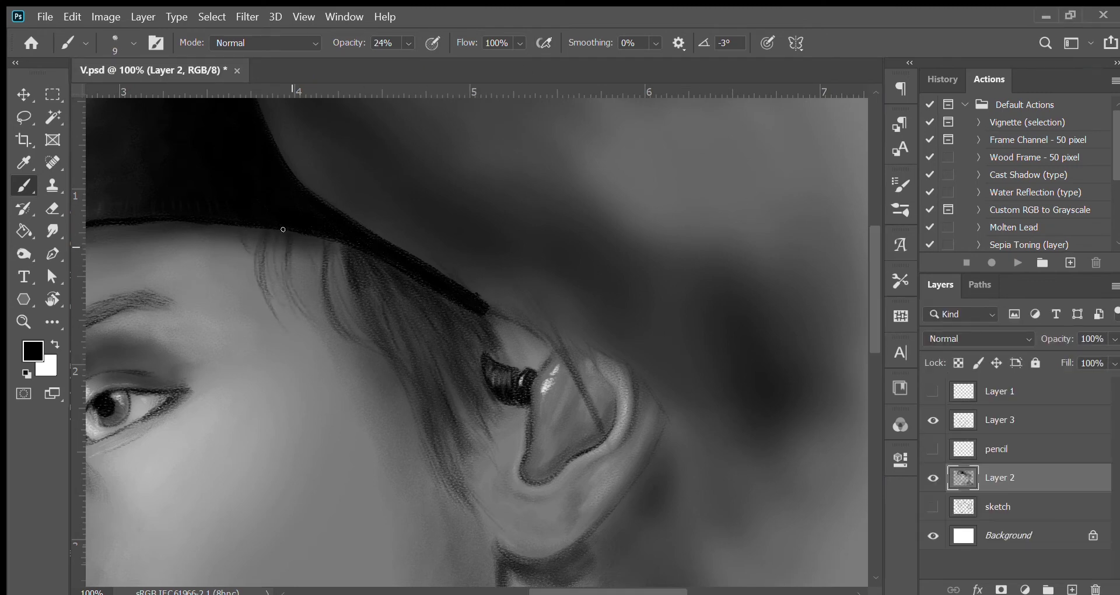
- Add a faint white strand into the hair
key(x)
drag(376, 283, 386, 342)
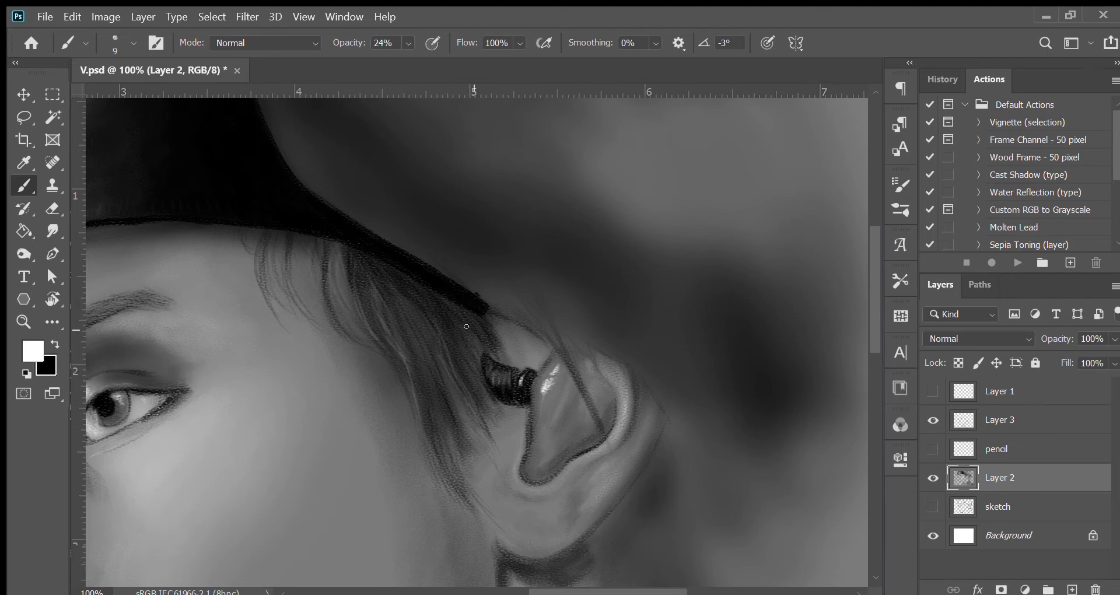
drag(466, 326, 463, 262)
- Darken and widen the headband's left edge in black at 80% opacity, zoomed in
key(x)
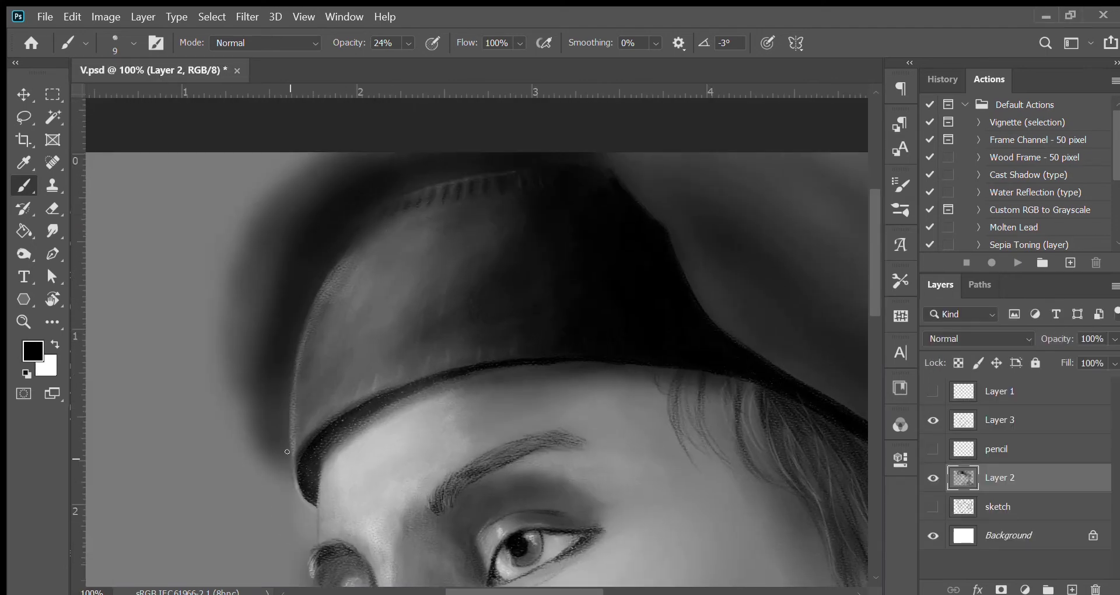
drag(224, 239, 310, 243)
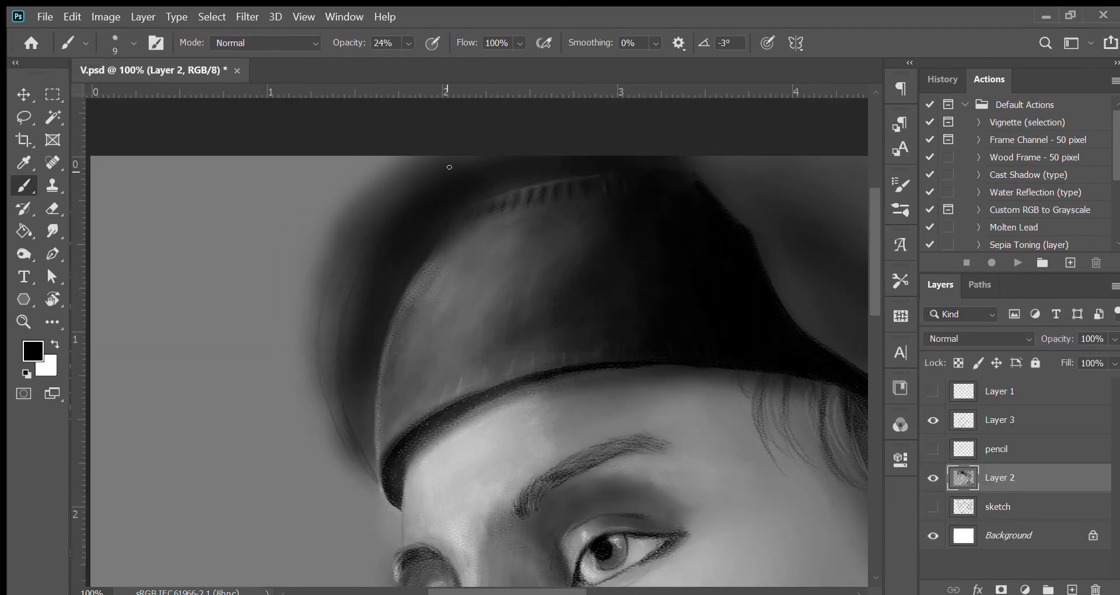
key(ctrl+plus)
key(8)
key(bracketright)
key(bracketright)
mouse_move(321, 425)
mouse_down()
mouse_move(303, 317)
mouse_move(327, 175)
mouse_up()
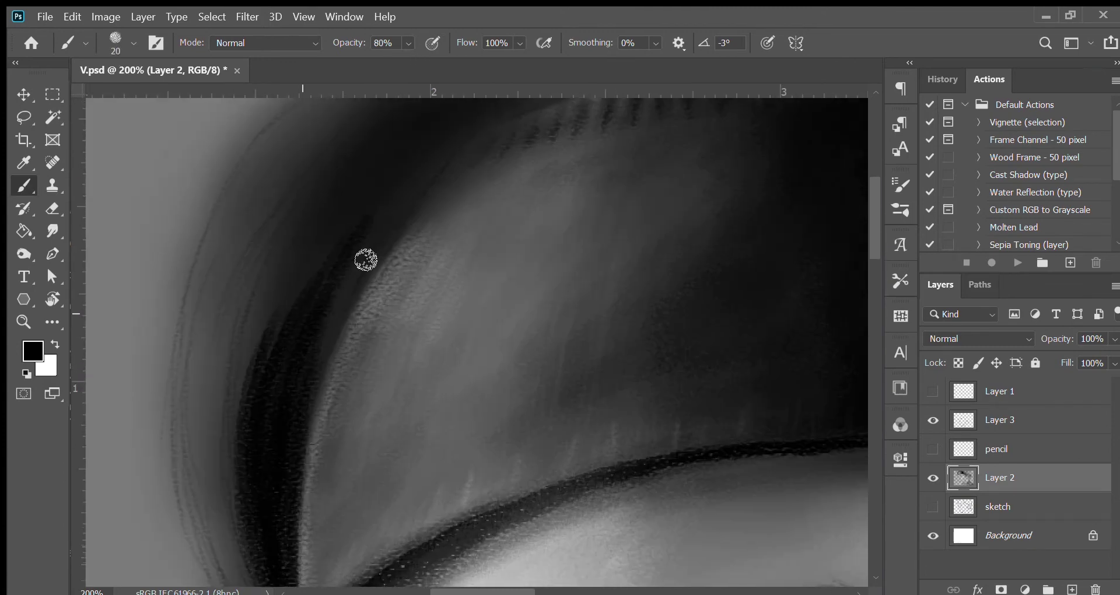
mouse_move(366, 257)
mouse_down()
mouse_move(352, 302)
mouse_move(296, 363)
mouse_move(354, 320)
mouse_up()
- Paint finer dark strokes along the headband's outer edge and hair beside it, dropping opacity to 46%
key(bracketleft)
key(bracketleft)
key(bracketleft)
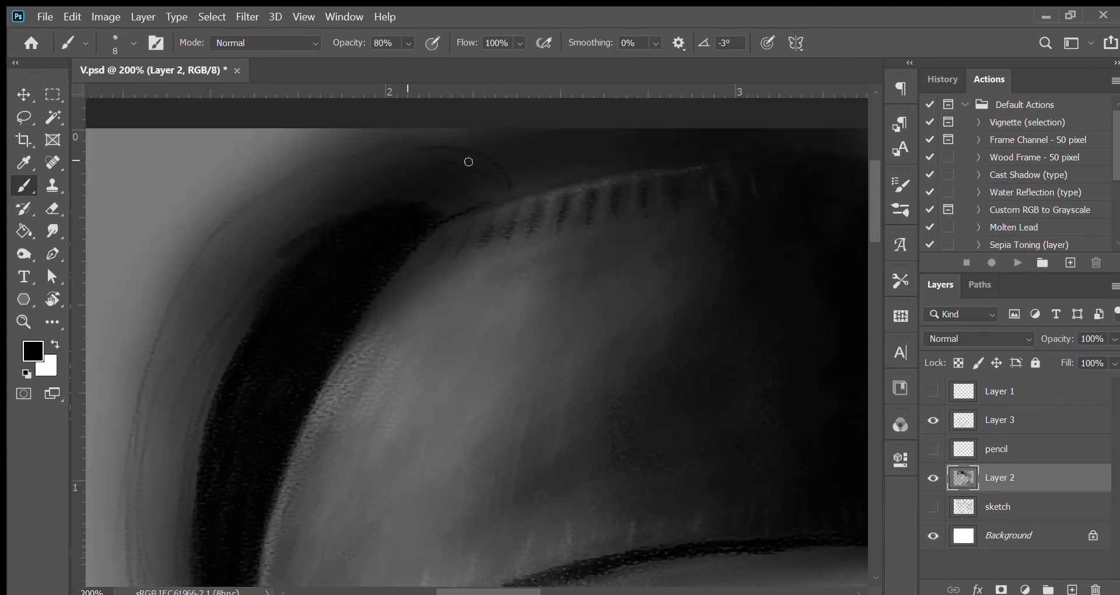
mouse_move(468, 162)
mouse_down()
mouse_move(360, 162)
mouse_move(357, 215)
mouse_move(245, 280)
mouse_up()
mouse_move(214, 544)
mouse_down()
mouse_move(330, 417)
mouse_move(272, 263)
mouse_up()
key(bracketleft)
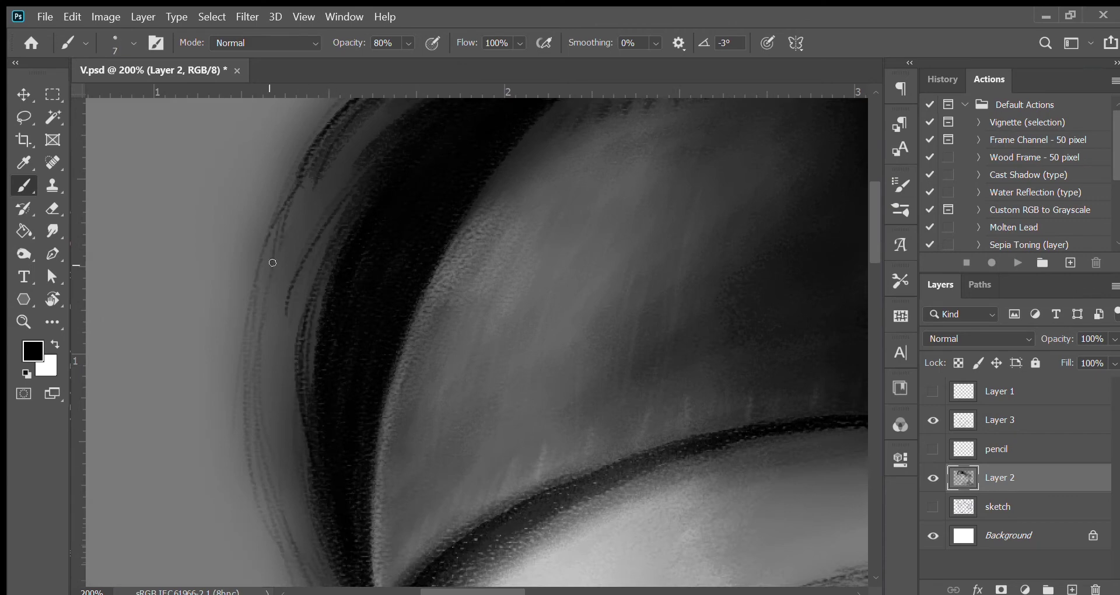
drag(322, 496, 242, 306)
drag(256, 364, 236, 147)
key(ctrl+minus)
drag(490, 265, 447, 207)
key(4)
key(6)
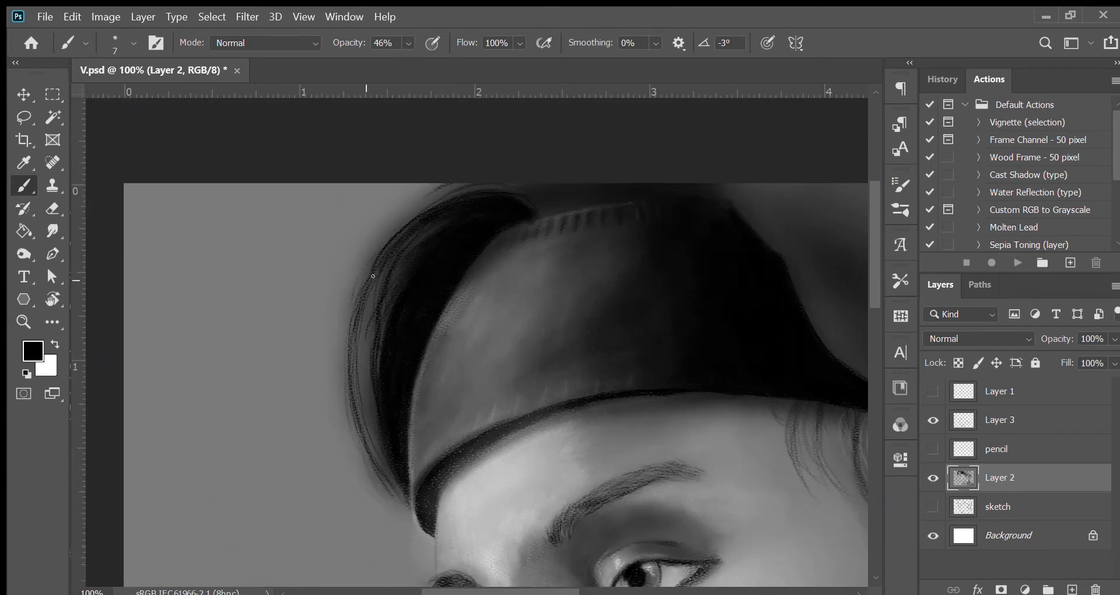
key(ctrl+plus)
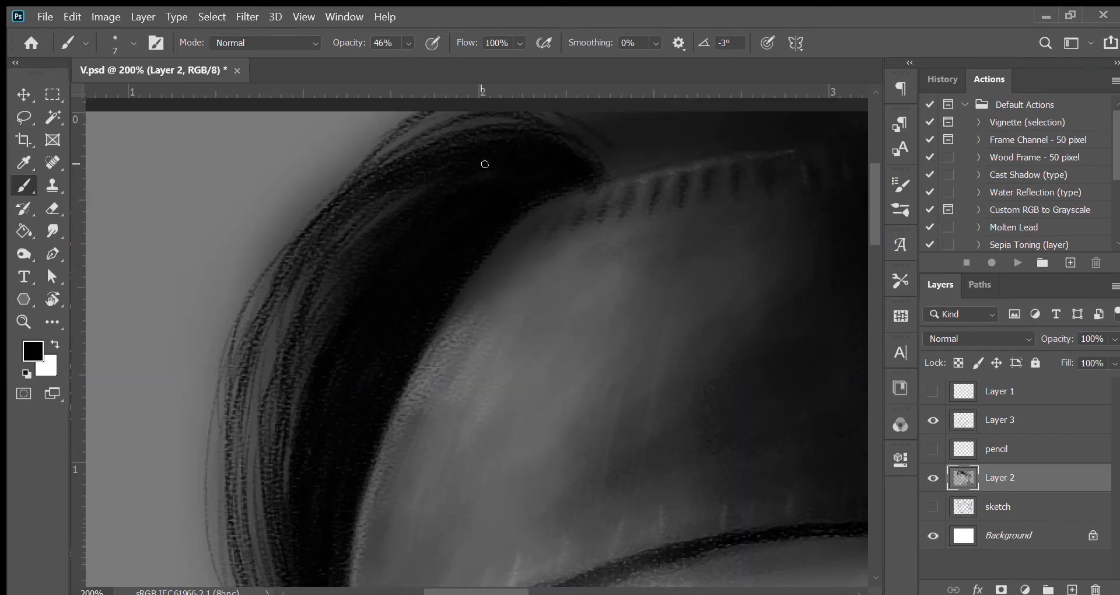
drag(482, 163, 437, 218)
- Paint light white highlight strands at 17% opacity over the hair above the headband
key(x)
key(1)
key(7)
mouse_move(309, 449)
mouse_down()
mouse_move(343, 295)
mouse_move(374, 339)
mouse_move(343, 576)
mouse_up()
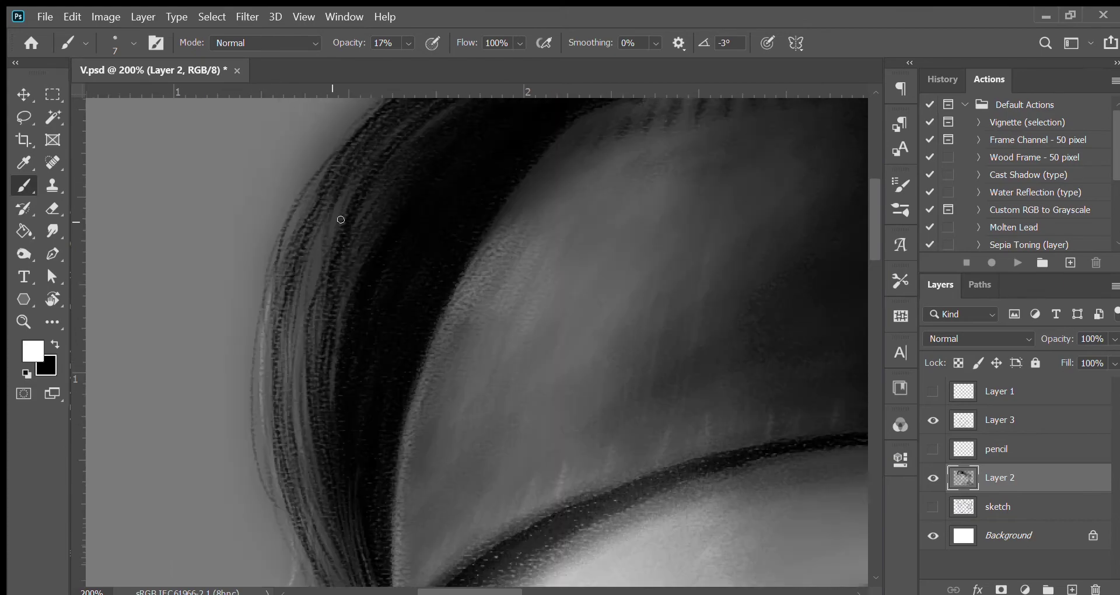
mouse_move(373, 361)
mouse_down()
mouse_move(361, 146)
mouse_move(279, 315)
mouse_move(356, 509)
mouse_up()
key(ctrl+minus)
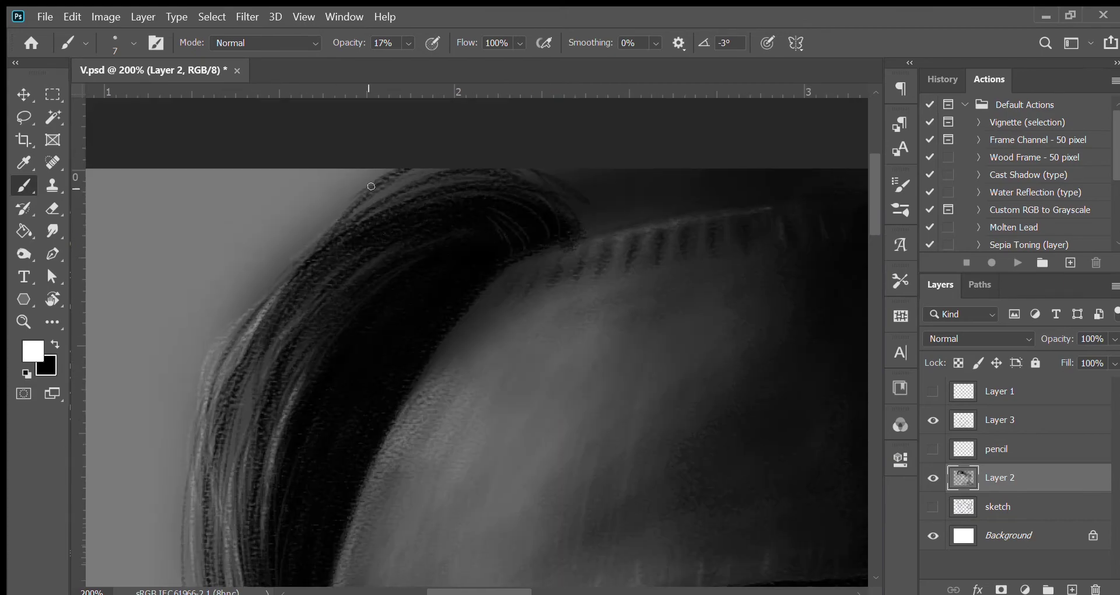
drag(373, 198, 274, 291)
drag(349, 262, 303, 315)
key(ctrl+minus)
drag(430, 113, 414, 256)
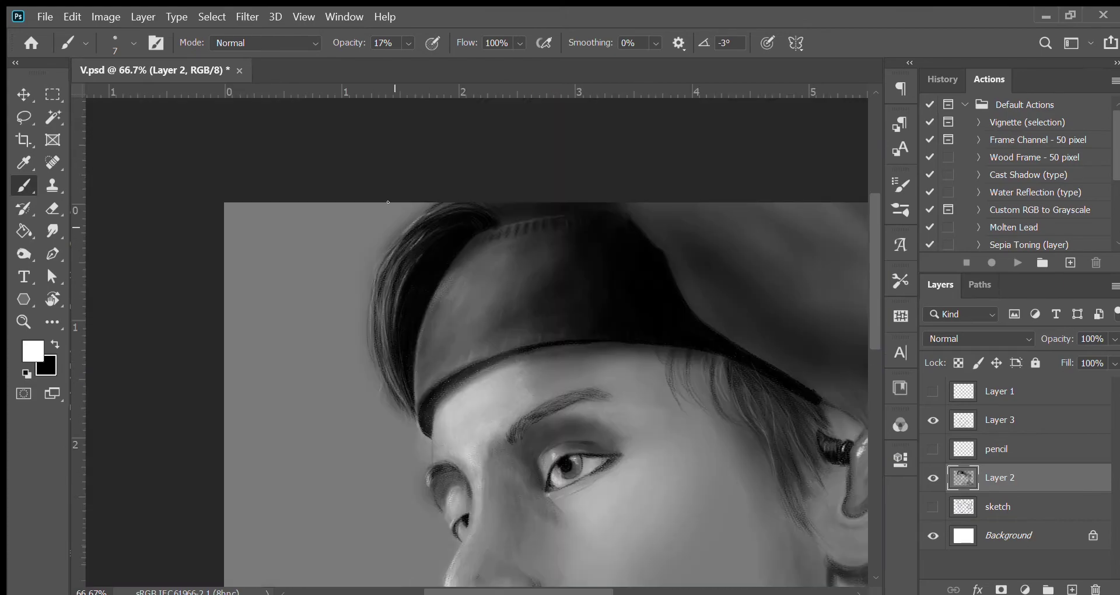
key(x)
key(ctrl+plus)
key(ctrl+plus)
- Darken the headband top at 72% opacity and paint a dark curved strand beside it
key(7)
key(2)
drag(320, 230, 455, 200)
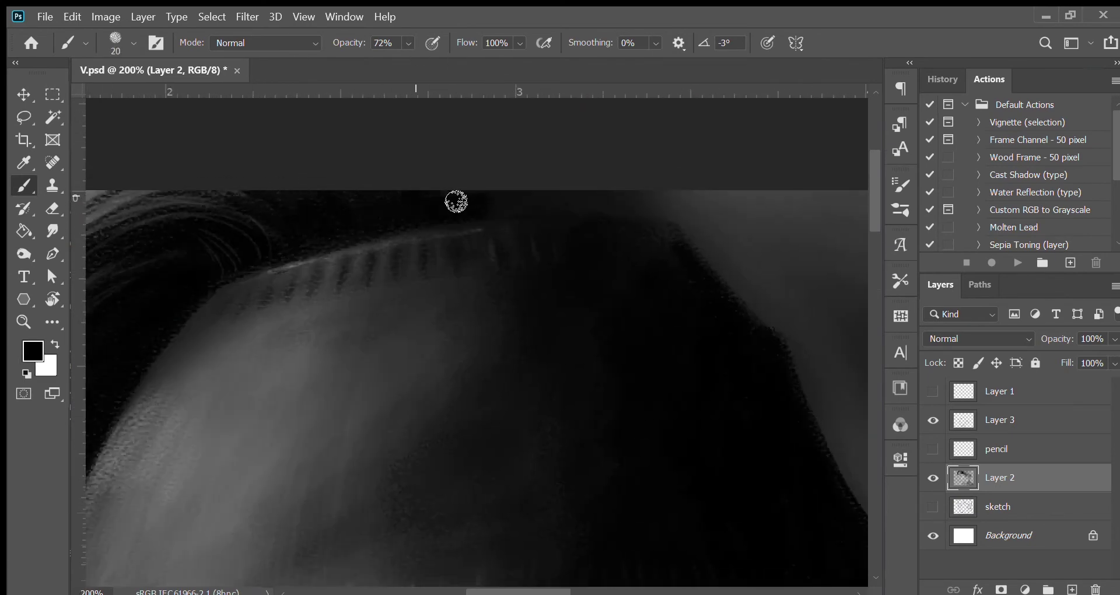
scroll(408, 190, right, 5)
key(bracketleft)
key(ctrl+minus)
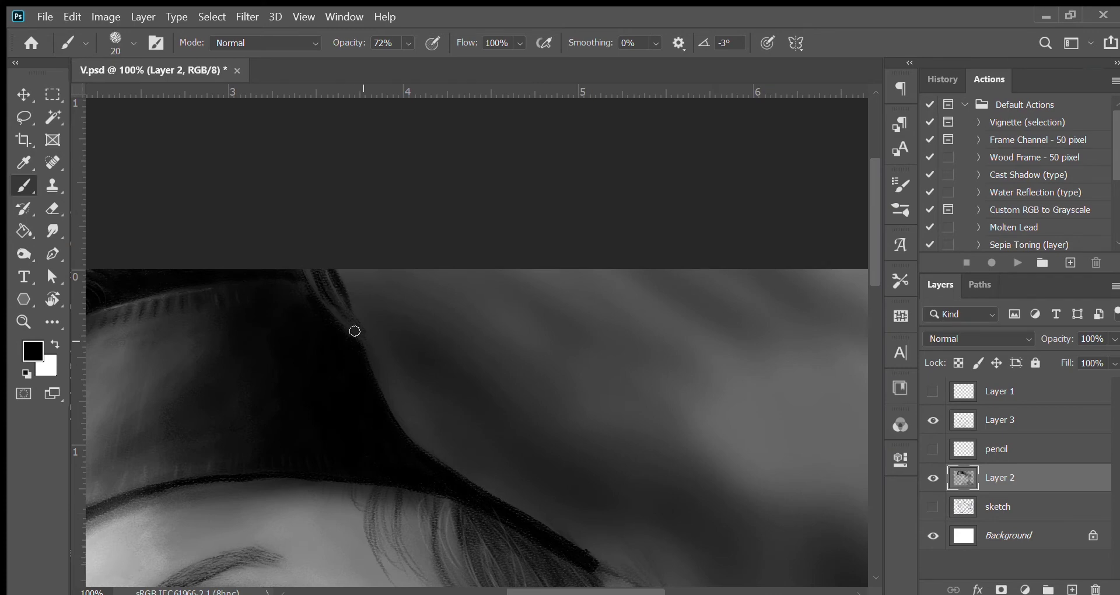
drag(586, 439, 414, 304)
mouse_move(210, 226)
mouse_down()
mouse_move(240, 292)
mouse_move(542, 366)
mouse_move(325, 327)
mouse_move(390, 307)
mouse_move(440, 232)
mouse_move(515, 354)
mouse_up()
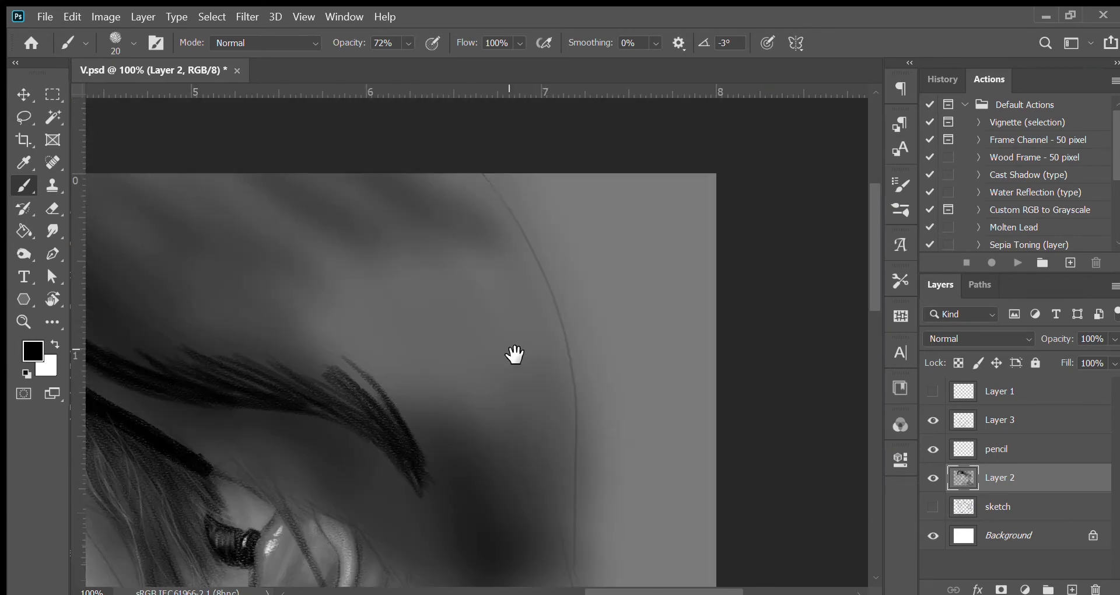
- Paint dark hair strands sweeping down above and over the ear
drag(516, 408, 502, 88)
drag(443, 466, 501, 244)
drag(403, 59, 459, 294)
key(bracketleft)
key(bracketleft)
key(bracketleft)
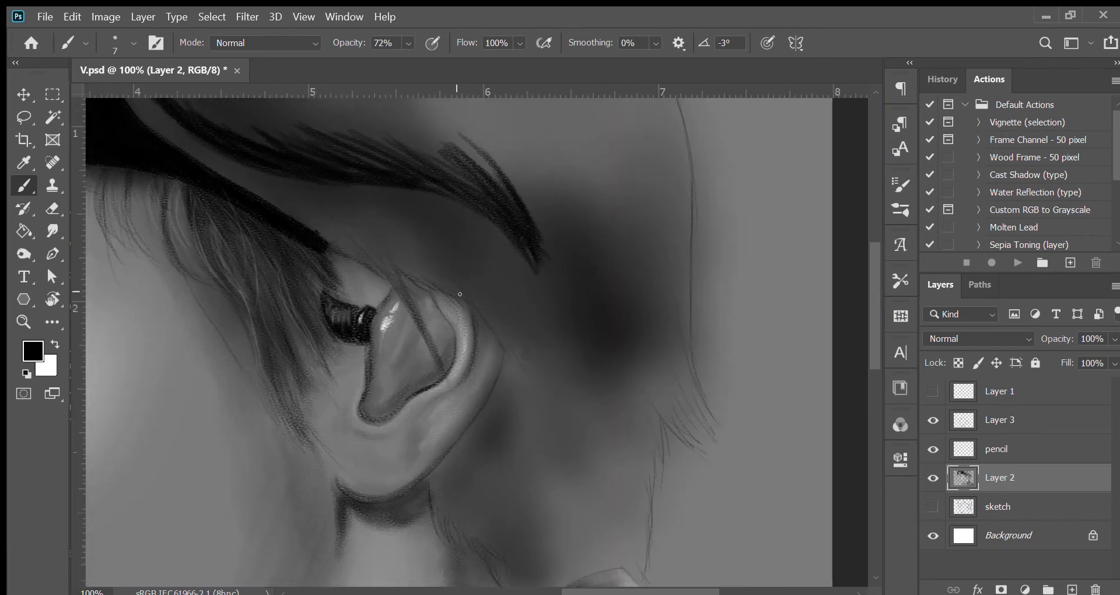
key(ctrl+minus)
drag(460, 350, 460, 310)
key(bracketright)
key(bracketright)
key(bracketright)
mouse_move(253, 142)
mouse_down()
mouse_move(257, 163)
mouse_move(314, 191)
mouse_move(422, 310)
mouse_move(578, 332)
mouse_up()
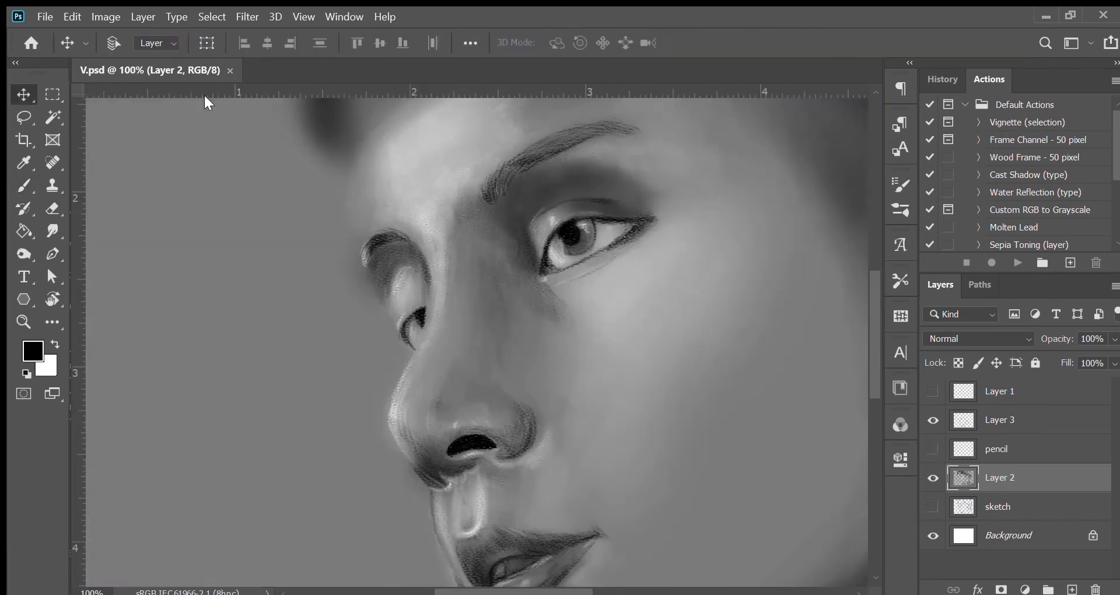
- Darken the ear's outer edge with a small black brush at 6% opacity
key(b)
key(x)
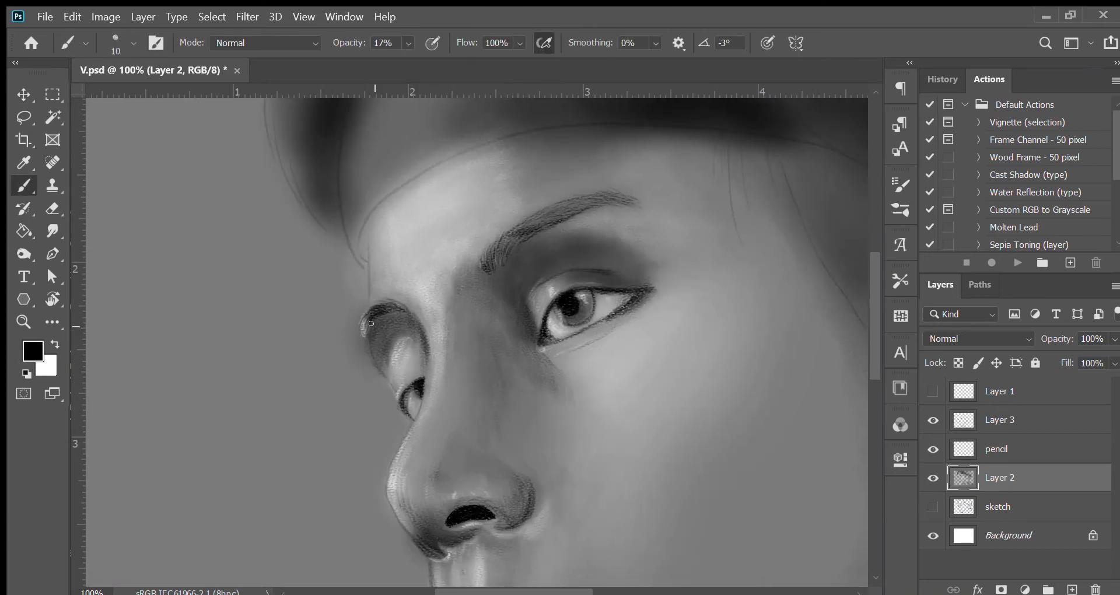
drag(595, 494, 145, 385)
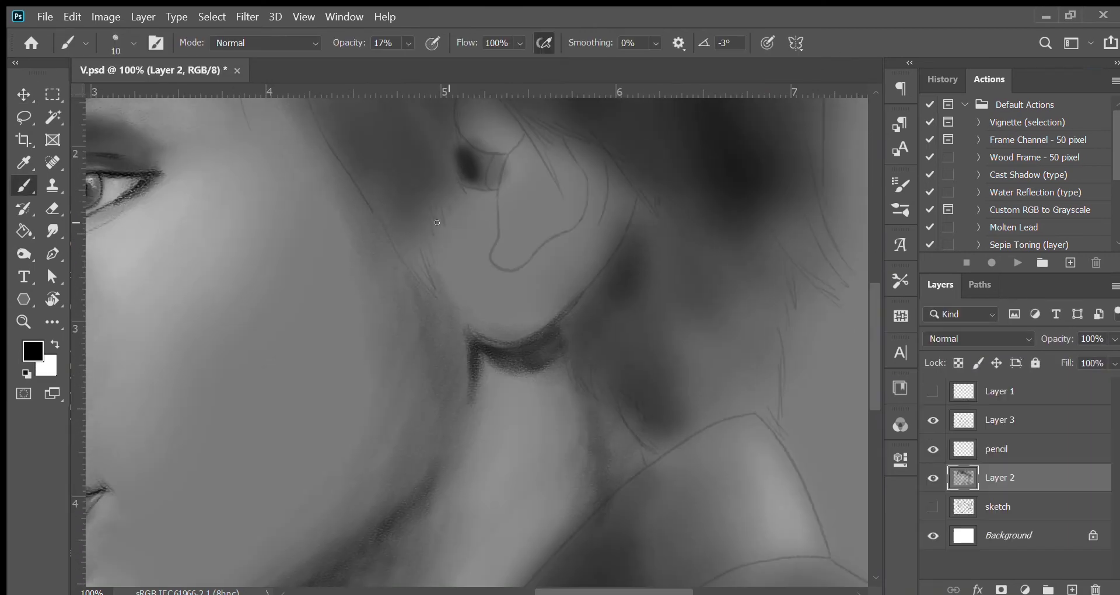
key(ctrl+plus)
key(bracketleft)
key(bracketleft)
drag(480, 343, 346, 461)
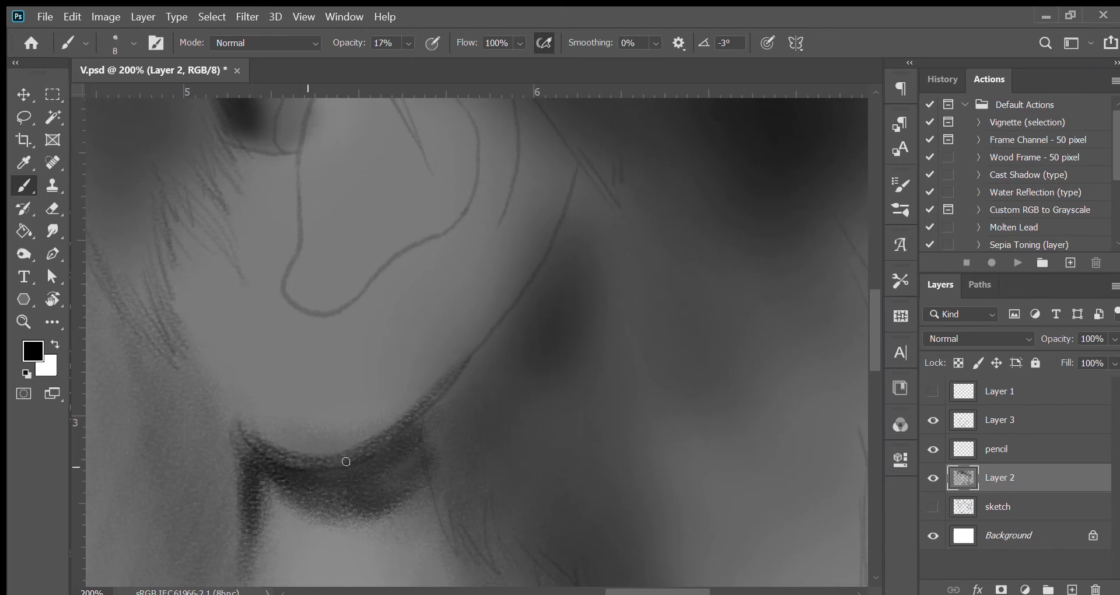
scroll(506, 99, up, 1)
scroll(432, 163, up, 1)
scroll(361, 219, up, 1)
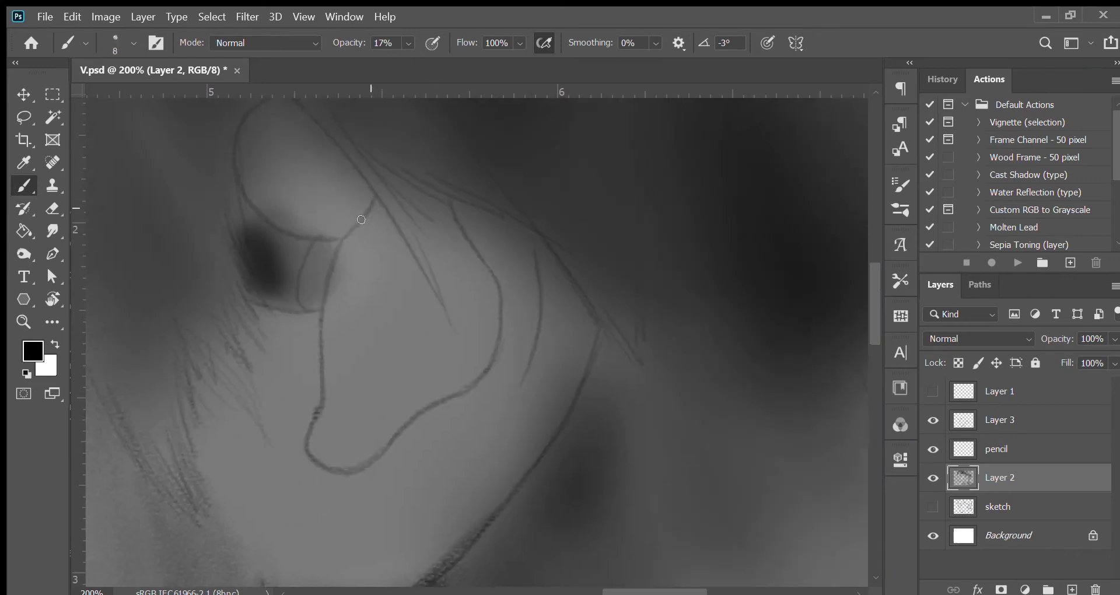
scroll(525, 257, down, 2)
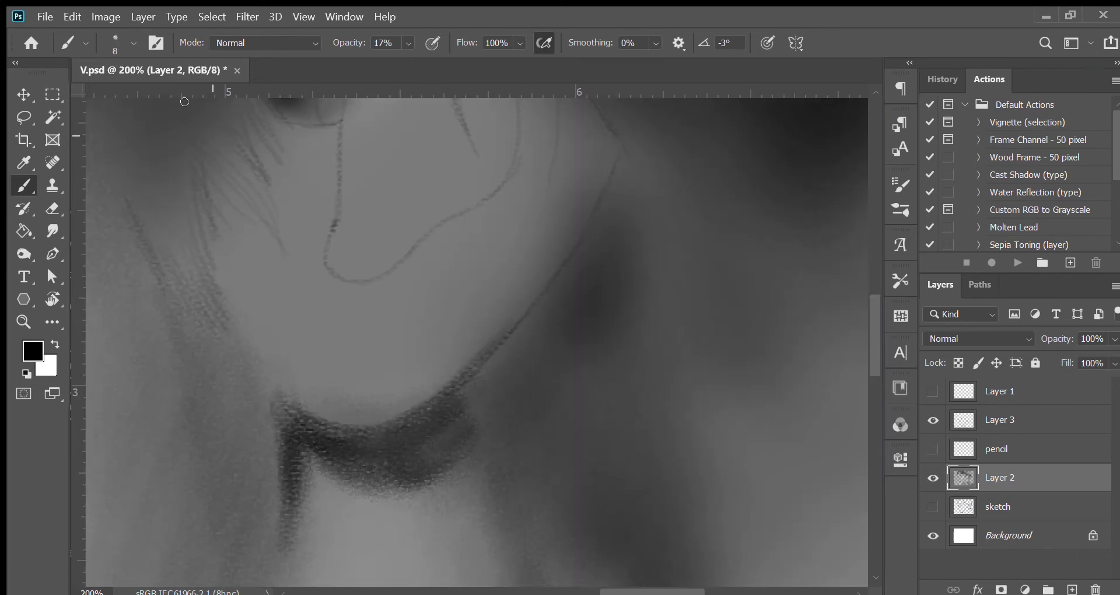
scroll(327, 420, down, 1)
key(bracketright)
key(bracketright)
key(bracketright)
key(0)
key(6)
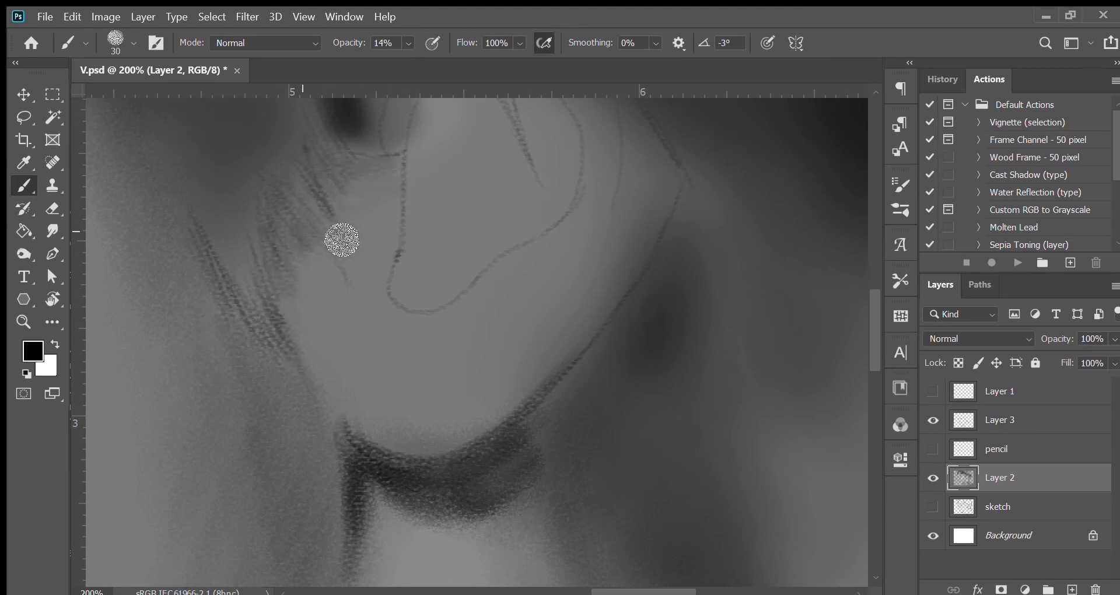
scroll(537, 327, up, 1)
scroll(537, 327, right, 2)
key(bracketleft)
key(bracketleft)
key(bracketleft)
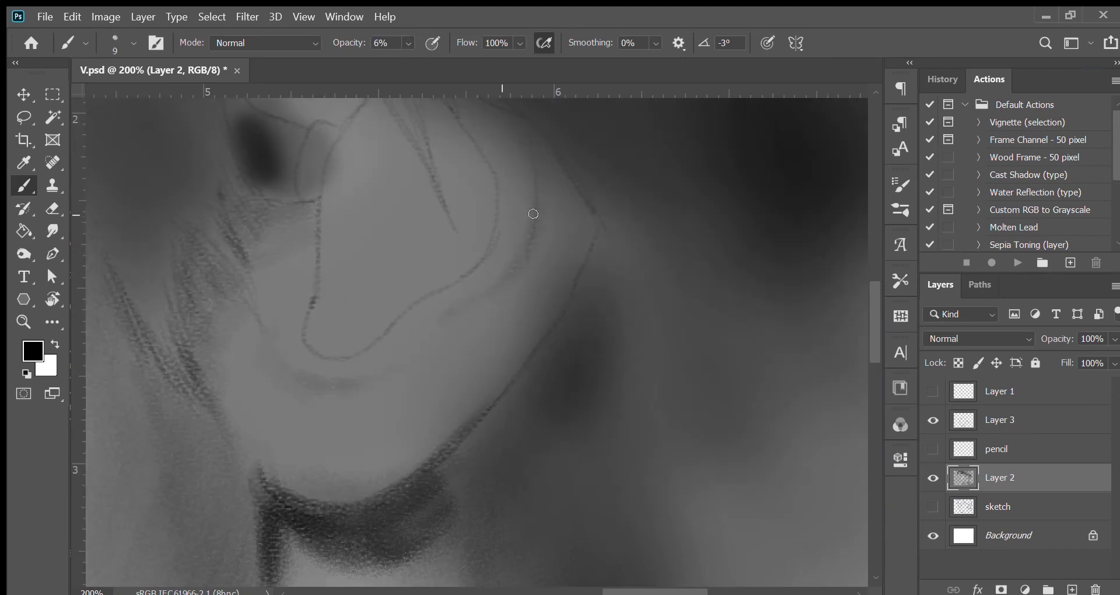
scroll(533, 271, up, 1)
scroll(533, 271, right, 1)
drag(548, 219, 575, 297)
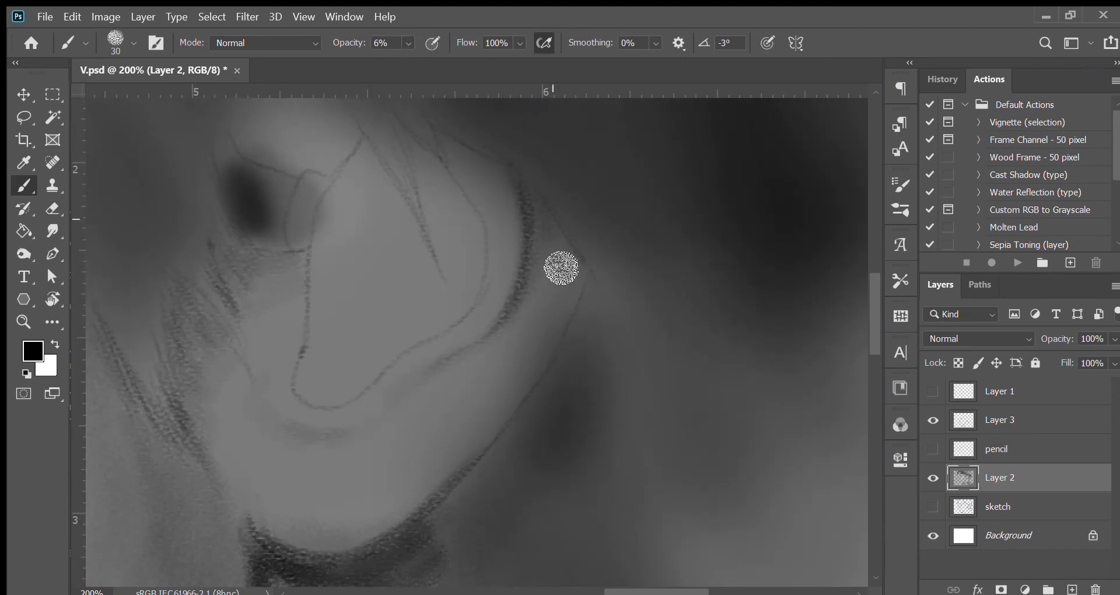
- Paint light strokes along the ear's lower contour, outer rim and earlobe, and save
key(x)
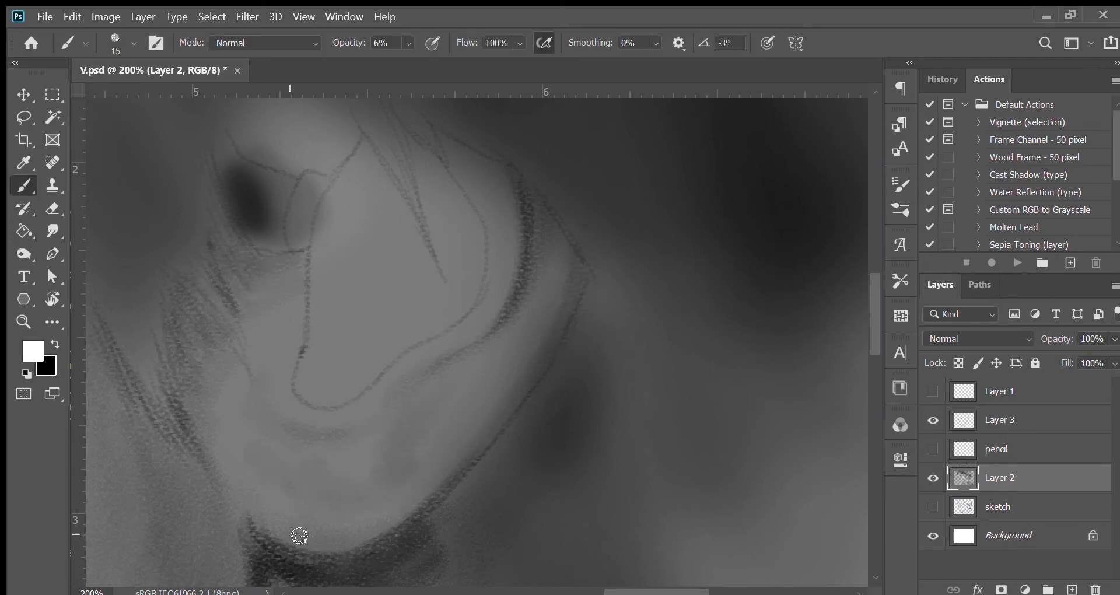
drag(418, 357, 472, 307)
key(bracketright)
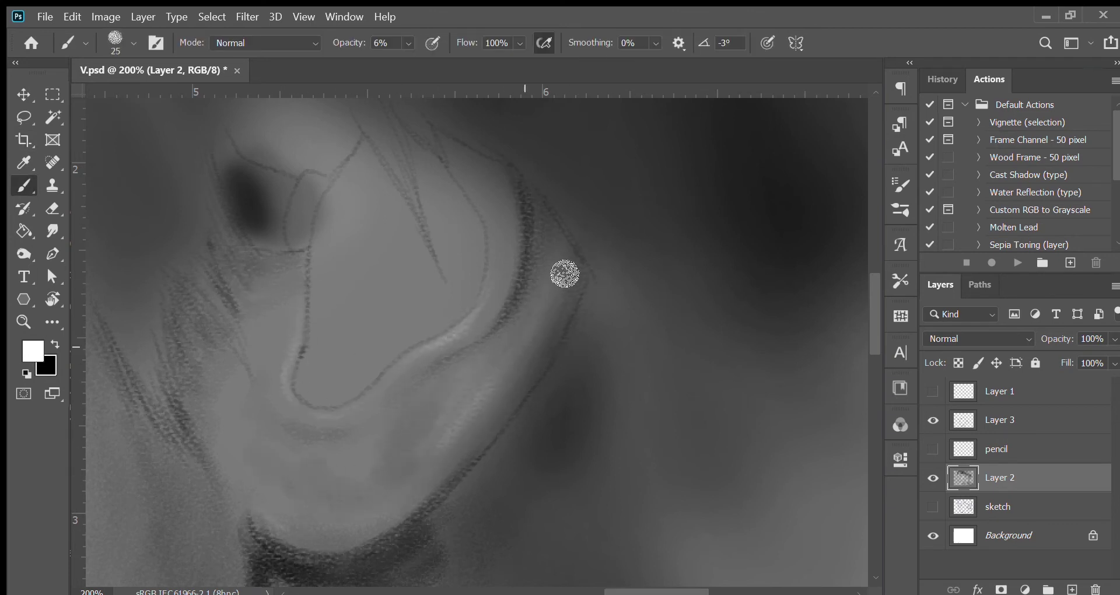
drag(455, 147, 501, 224)
mouse_move(487, 175)
mouse_down()
mouse_move(511, 320)
mouse_move(504, 289)
mouse_up()
key(x)
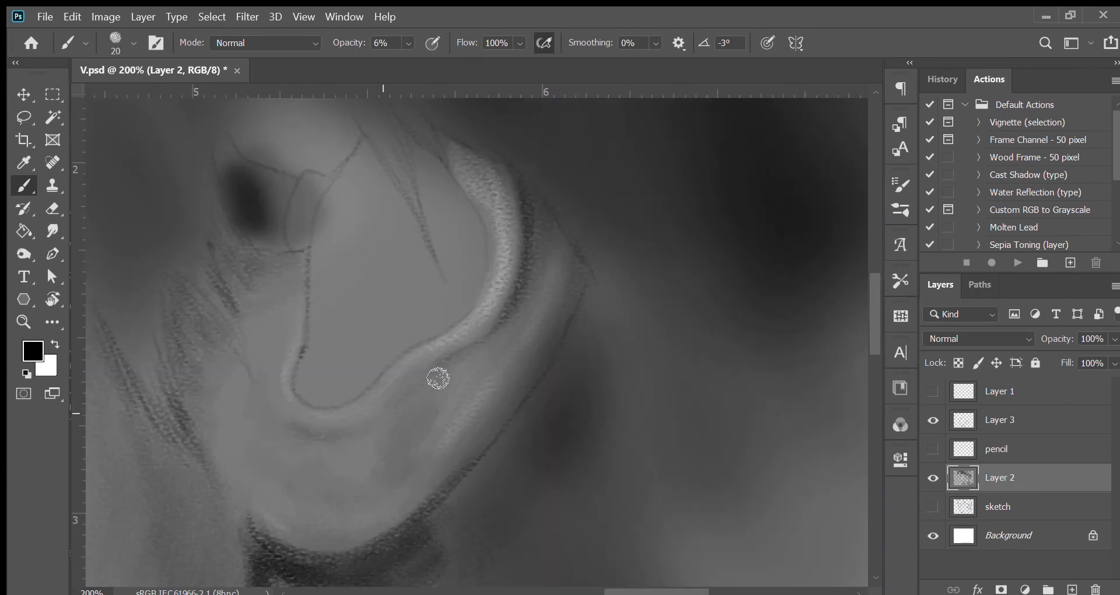
key(x)
drag(455, 397, 452, 453)
key(x)
key(ctrl+s)
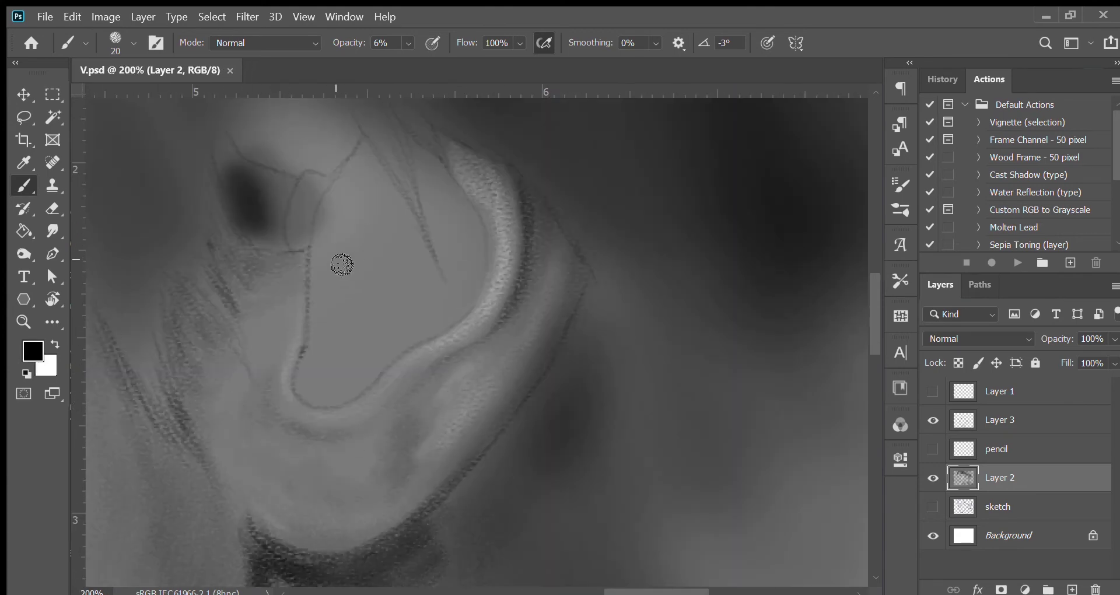
- Lighten the inner ear bowl, then trace dark lines along its inner and lower edges at 14% opacity
key(x)
key(x)
key(bracketright)
key(bracketright)
key(bracketright)
mouse_move(373, 280)
mouse_down()
mouse_move(338, 375)
mouse_move(309, 315)
mouse_up()
key(bracketleft)
key(bracketleft)
key(bracketleft)
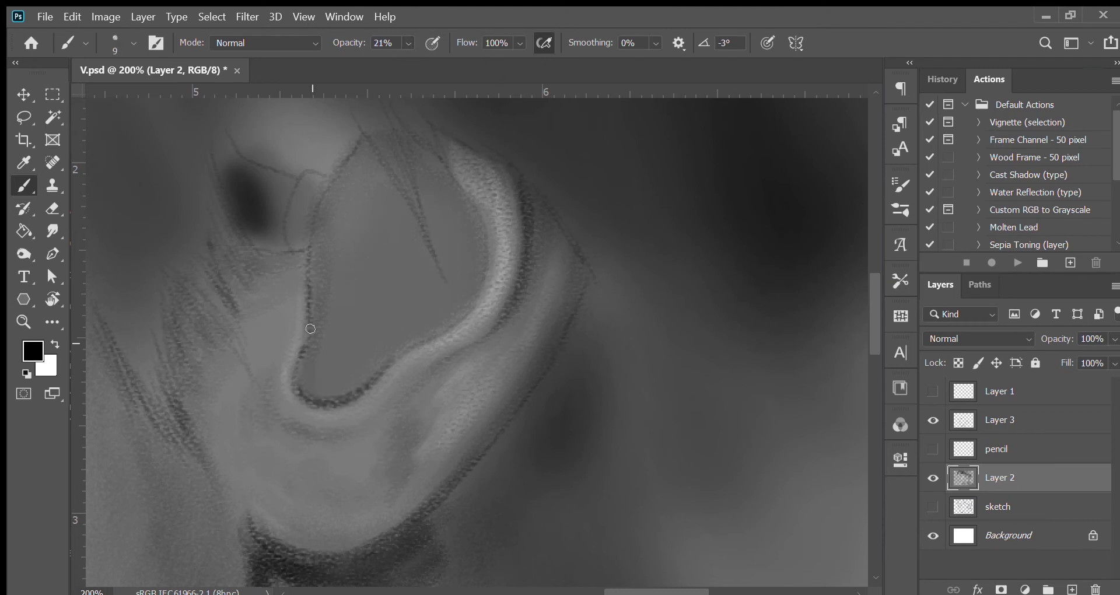
key(bracketright)
key(bracketright)
key(1)
key(4)
mouse_move(305, 379)
mouse_down()
mouse_move(355, 165)
mouse_move(344, 182)
mouse_up()
key(bracketleft)
key(bracketleft)
drag(381, 365, 452, 330)
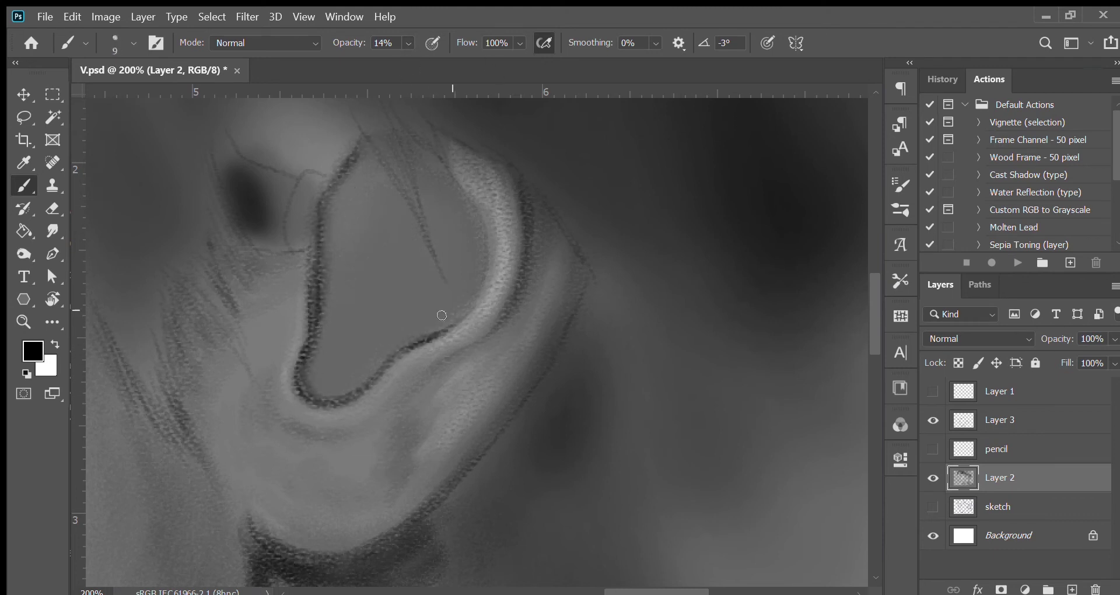
- At 9% opacity, lighten the inside of the ear bowl and add a small upper highlight
key(bracketright)
key(bracketright)
key(bracketright)
key(0)
key(9)
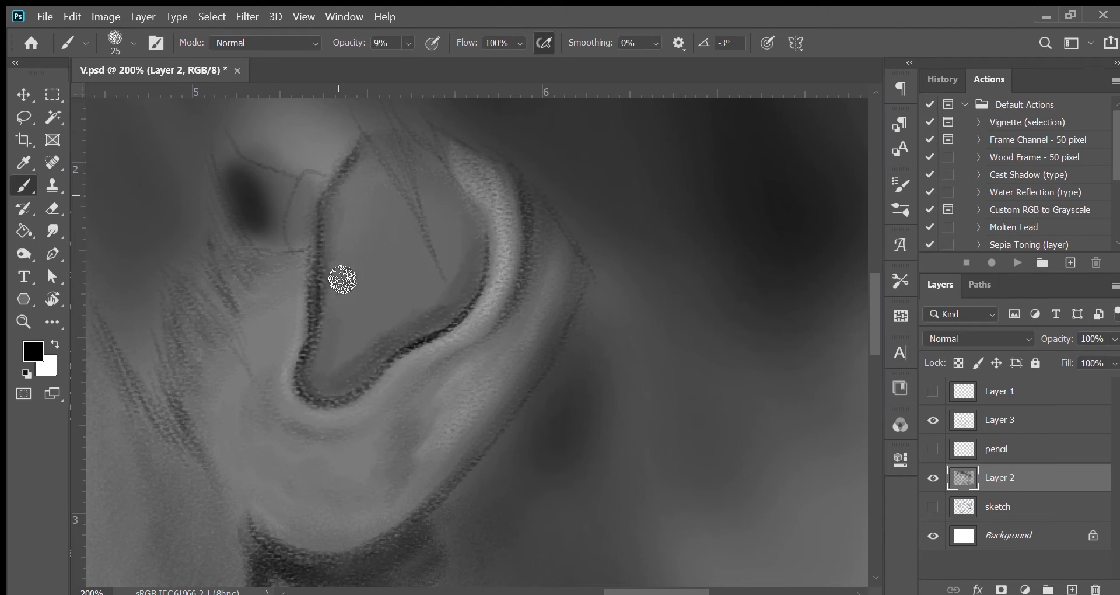
key(x)
drag(355, 245, 394, 310)
drag(436, 171, 442, 193)
key(bracketleft)
key(bracketleft)
key(bracketleft)
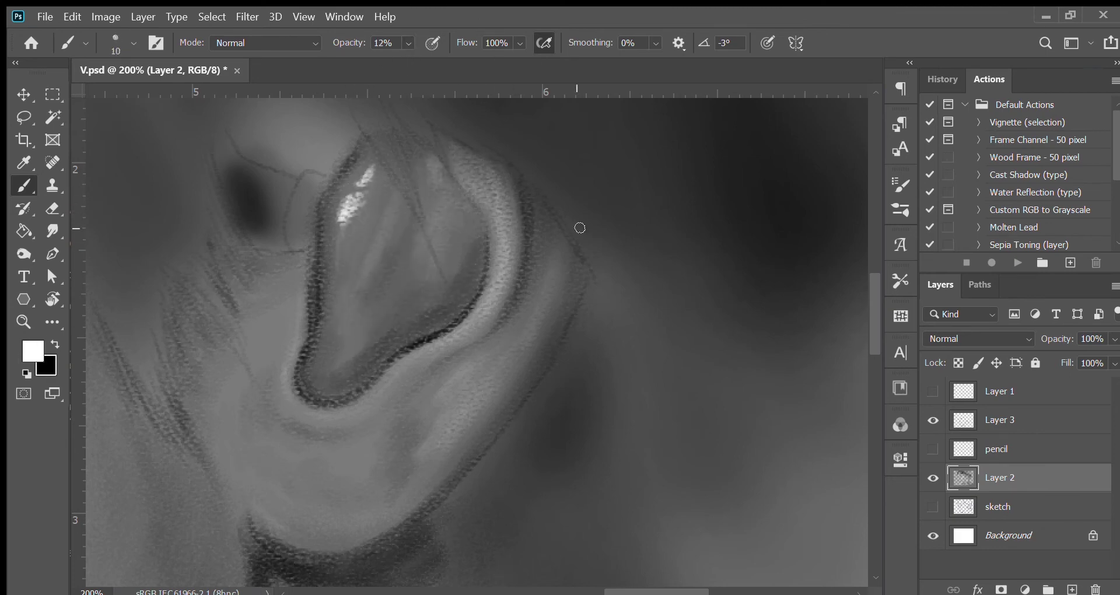
key(x)
- Fill the upper ear cavity with dark paint and add light strokes around it at 18% opacity
mouse_move(212, 142)
mouse_down()
mouse_move(408, 251)
mouse_move(420, 303)
mouse_up()
drag(434, 253, 419, 312)
mouse_move(362, 274)
mouse_down()
mouse_move(394, 305)
mouse_move(344, 265)
mouse_up()
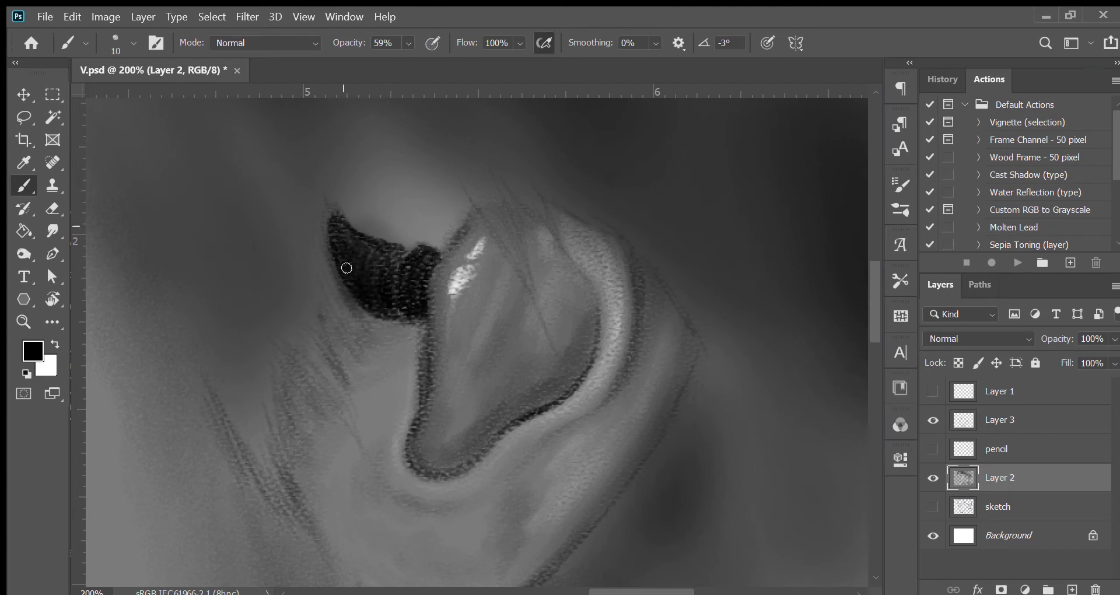
key(x)
key(1)
key(8)
drag(414, 256, 397, 280)
drag(338, 245, 385, 280)
- Review the whole portrait, then frame the ear and neck at 100% zoom
key(ctrl+minus)
key(ctrl+minus)
key(ctrl+minus)
key(ctrl+1)
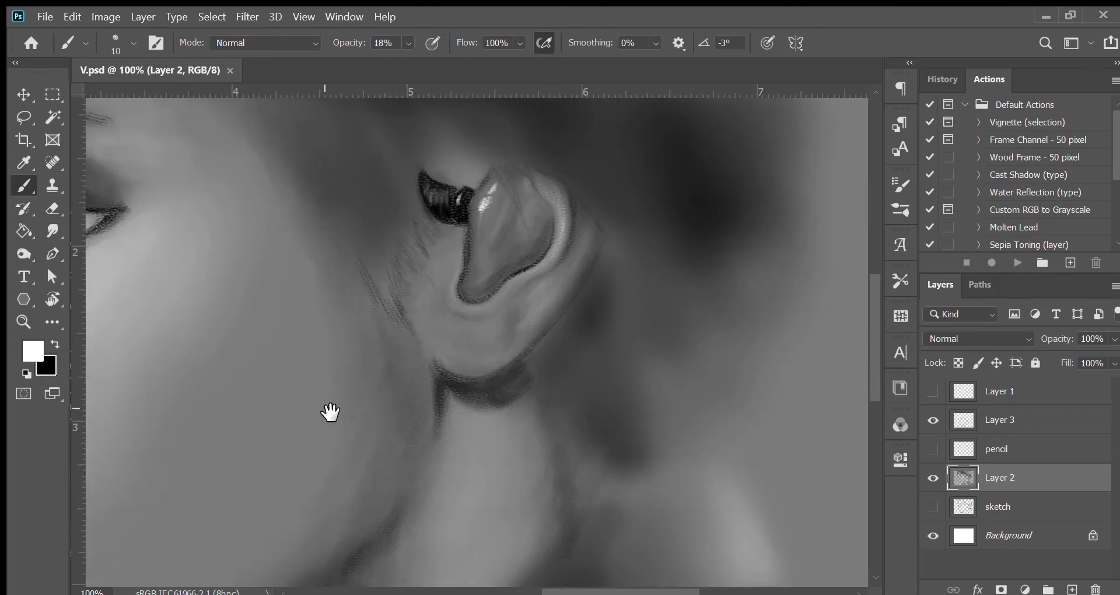
drag(333, 413, 321, 550)
key(x)
key(bracketright)
key(bracketright)
key(bracketright)
- At 9% opacity, soften the shoulder contour with a light stroke
key(0)
key(9)
scroll(449, 294, down, 5)
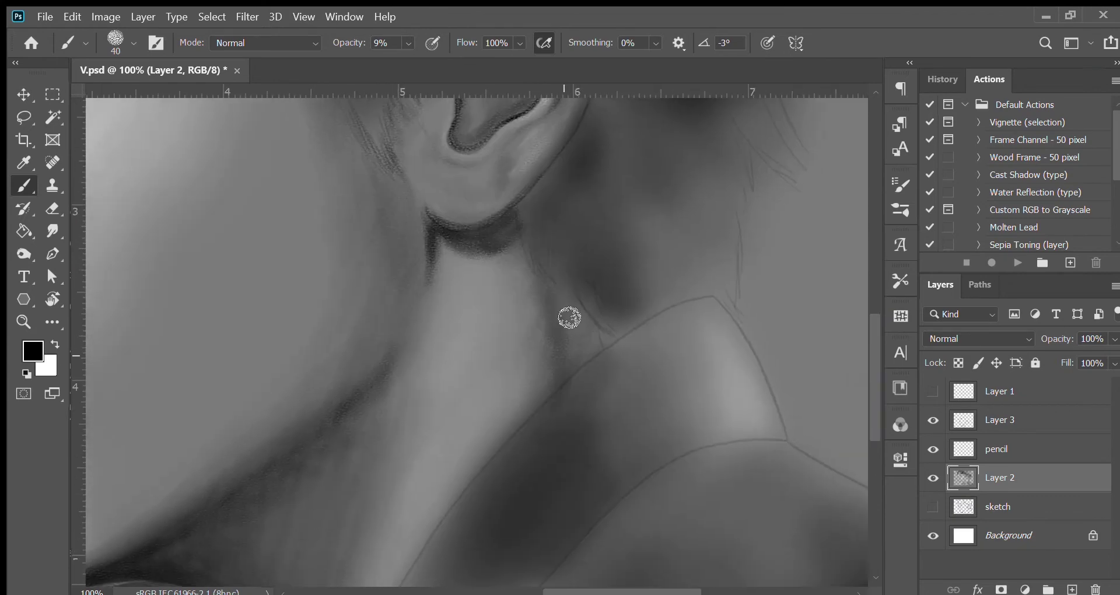
scroll(618, 286, down, 1)
scroll(677, 227, down, 1)
key(x)
drag(392, 353, 420, 303)
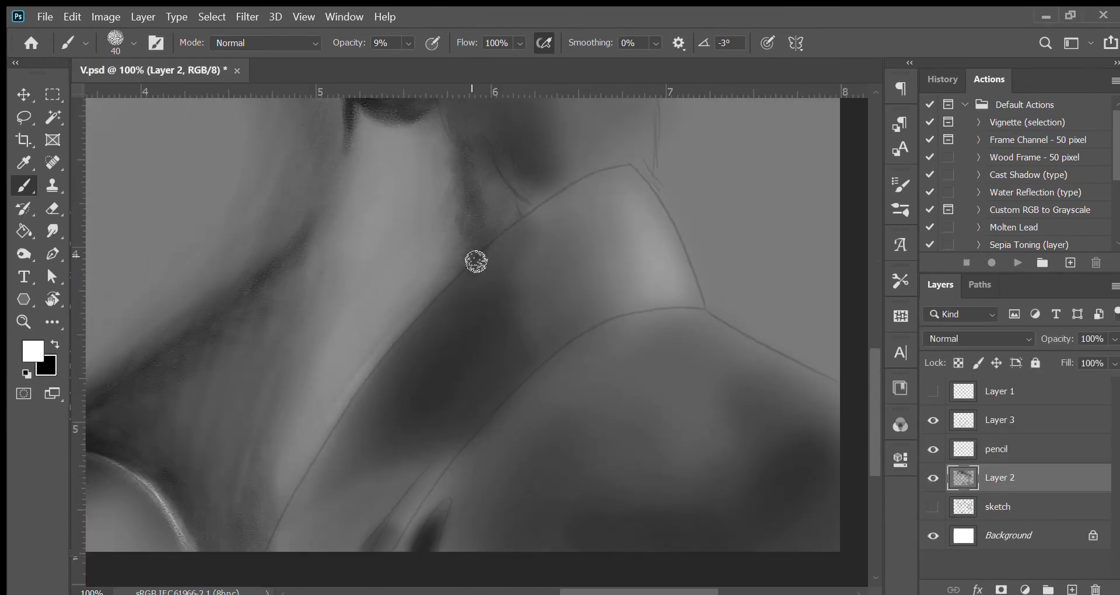
key(x)
- Paint dark shadows along the shoulder, near the collar and along the lower collar crease
key(bracketright)
key(bracketright)
key(bracketright)
drag(359, 488, 480, 315)
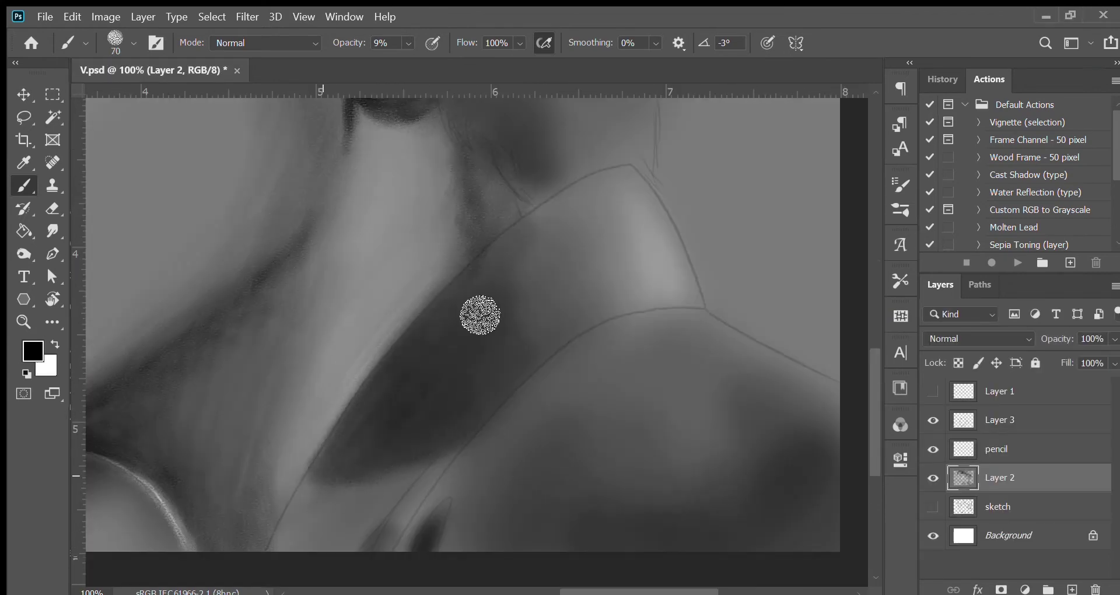
drag(588, 227, 606, 324)
scroll(498, 290, down, 2)
key(bracketleft)
key(bracketleft)
key(bracketleft)
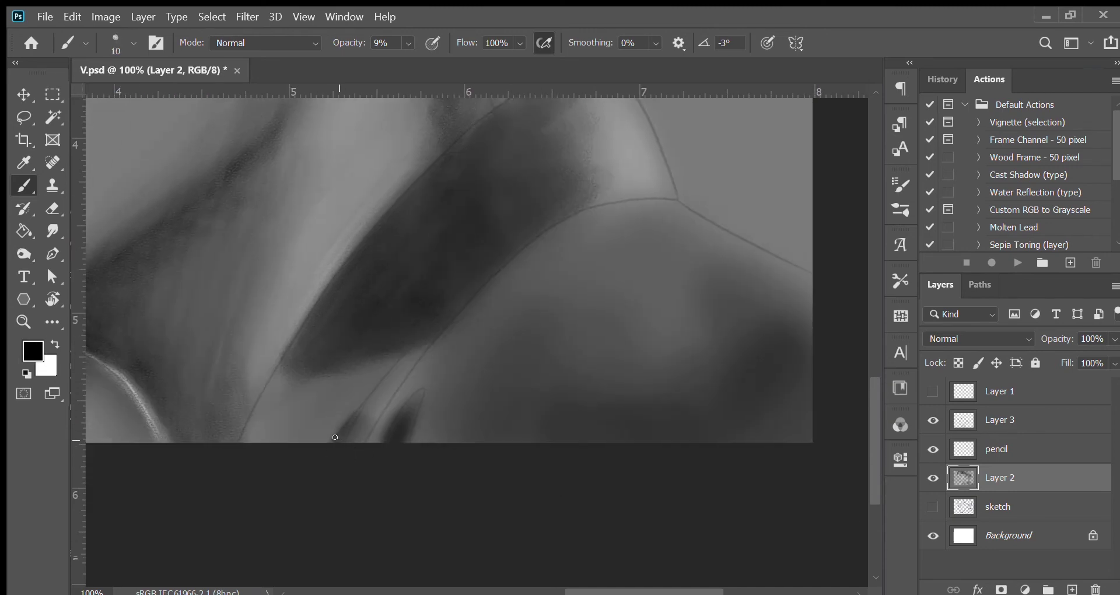
mouse_move(348, 425)
mouse_down()
mouse_move(394, 367)
mouse_move(385, 440)
mouse_move(402, 385)
mouse_up()
key(ctrl+z)
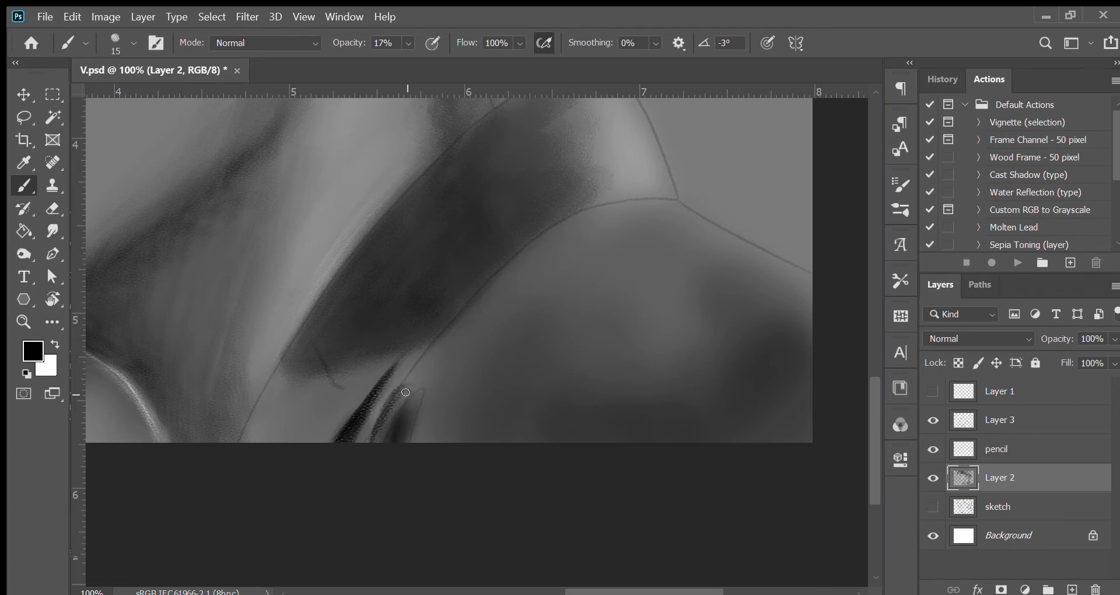
drag(379, 442, 399, 392)
- Zoom to 200% on the collar and hide the pencil sketch layer
scroll(431, 309, up, 1)
scroll(431, 309, right, 1)
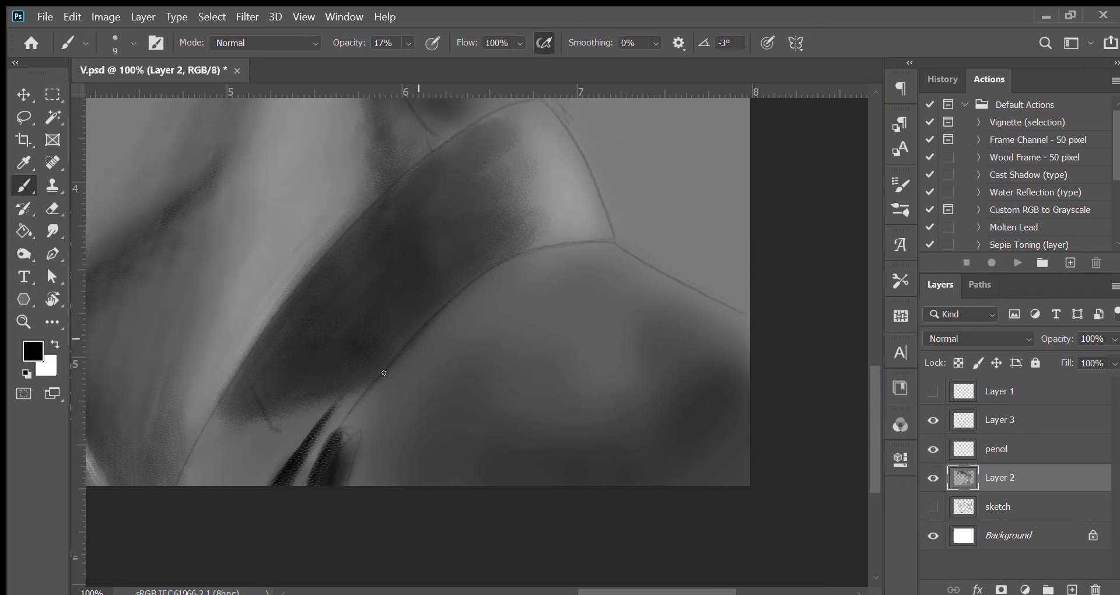
scroll(384, 372, up, 1)
scroll(455, 304, right, 1)
key(x)
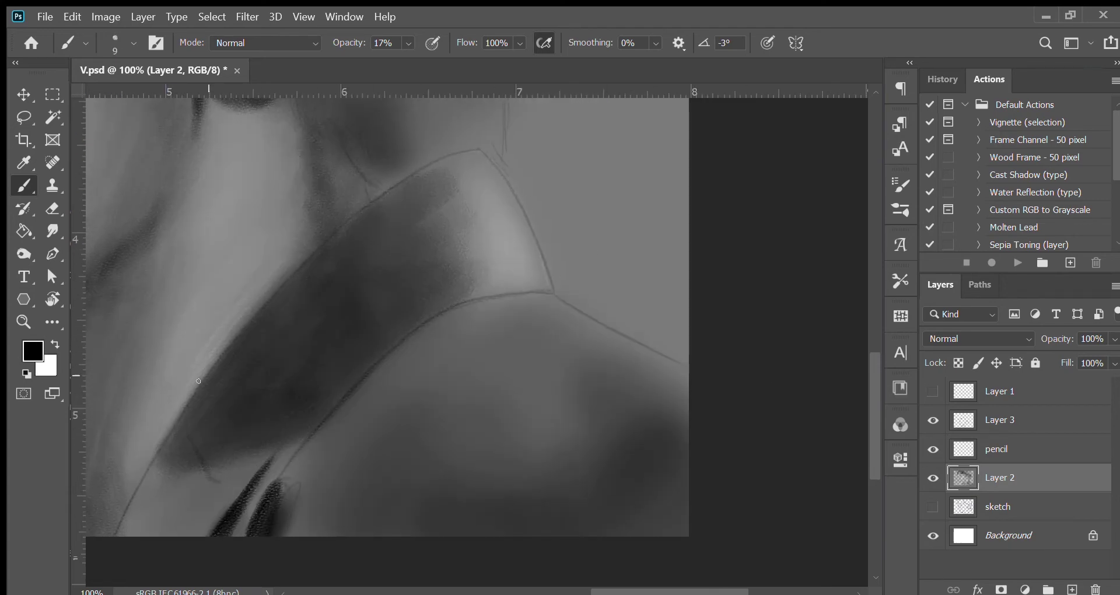
key(ctrl+plus)
click(933, 449)
- Brush light grey strokes below and beside the dark collar shape
key(bracketright)
key(bracketright)
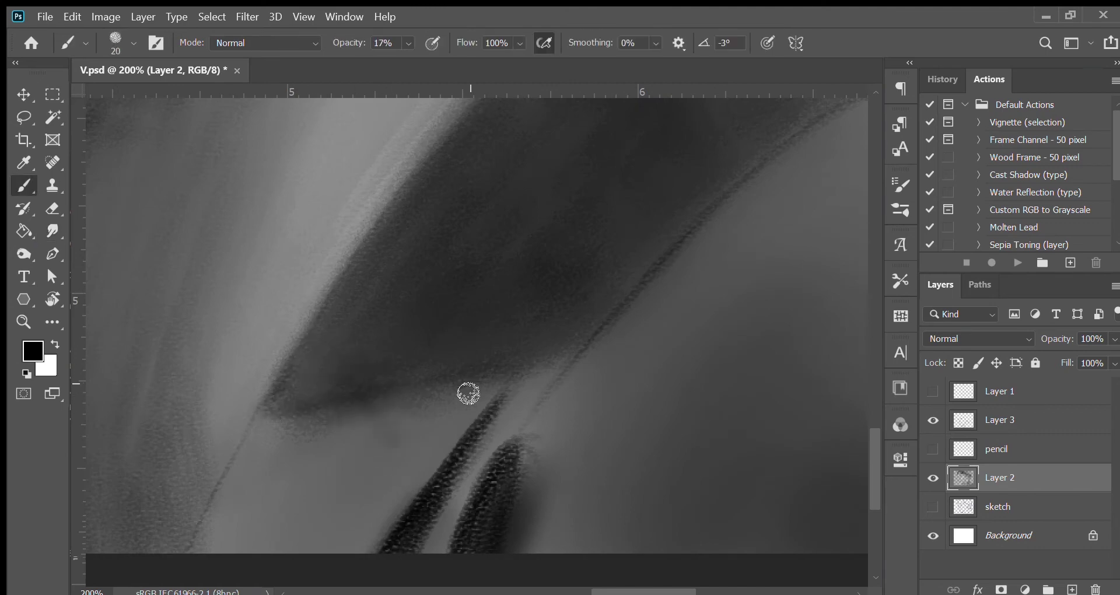
mouse_move(384, 402)
mouse_down()
mouse_move(407, 332)
mouse_move(453, 354)
mouse_move(379, 420)
mouse_move(519, 327)
mouse_up()
key(x)
key(bracketleft)
key(1)
key(1)
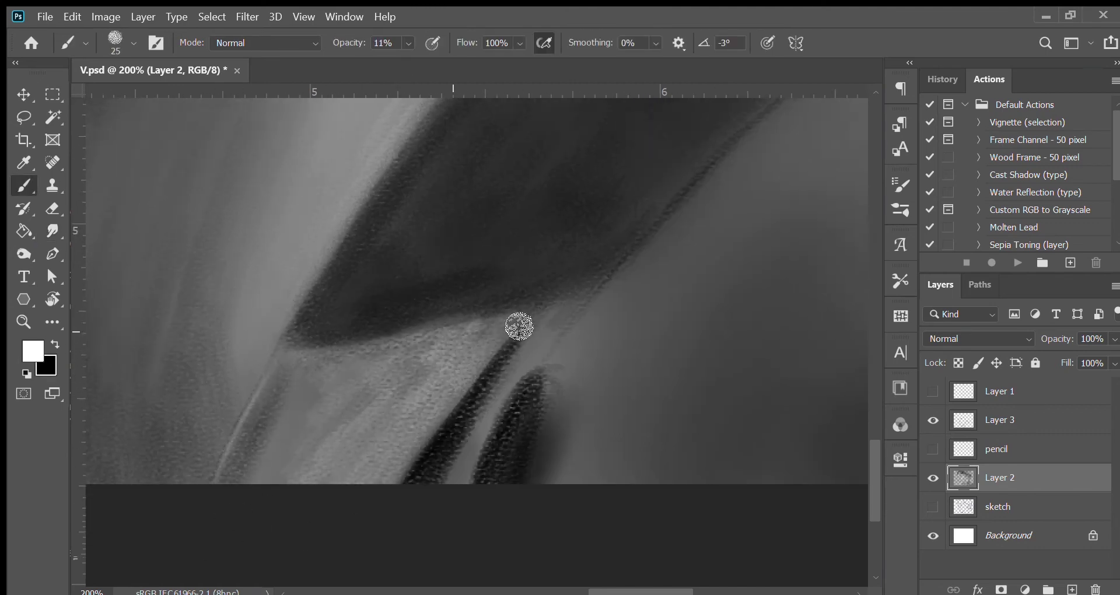
drag(461, 479, 560, 318)
key(bracketleft)
key(bracketleft)
drag(484, 367, 531, 298)
key(ctrl+minus)
key(ctrl+minus)
key(ctrl+minus)
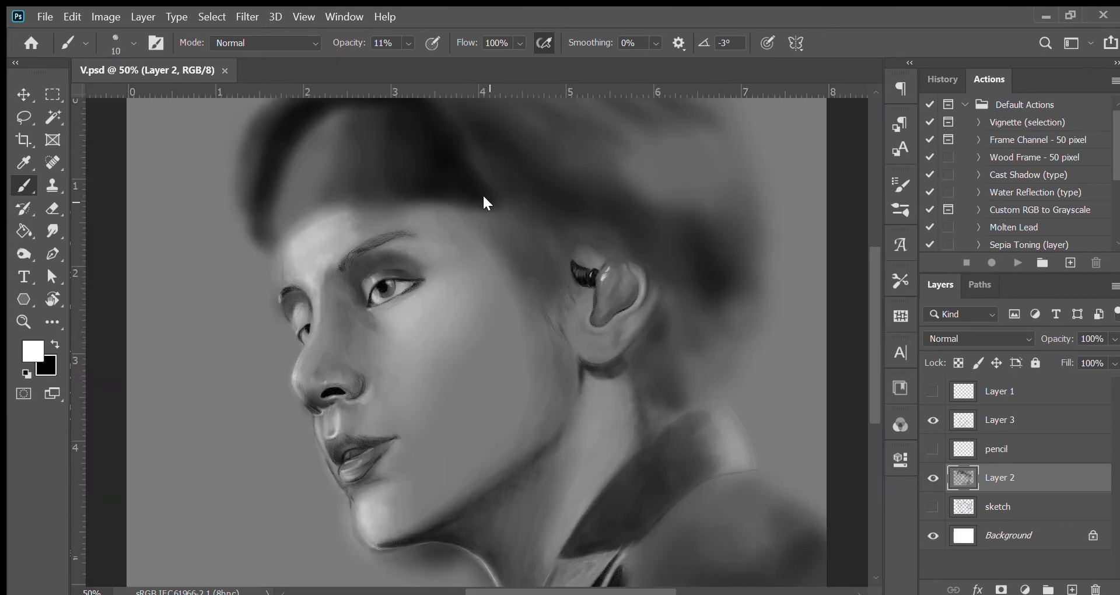
- Darken the upper-left area of the collar with a larger black brush
key(ctrl+plus)
key(ctrl+plus)
key(x)
key(bracketright)
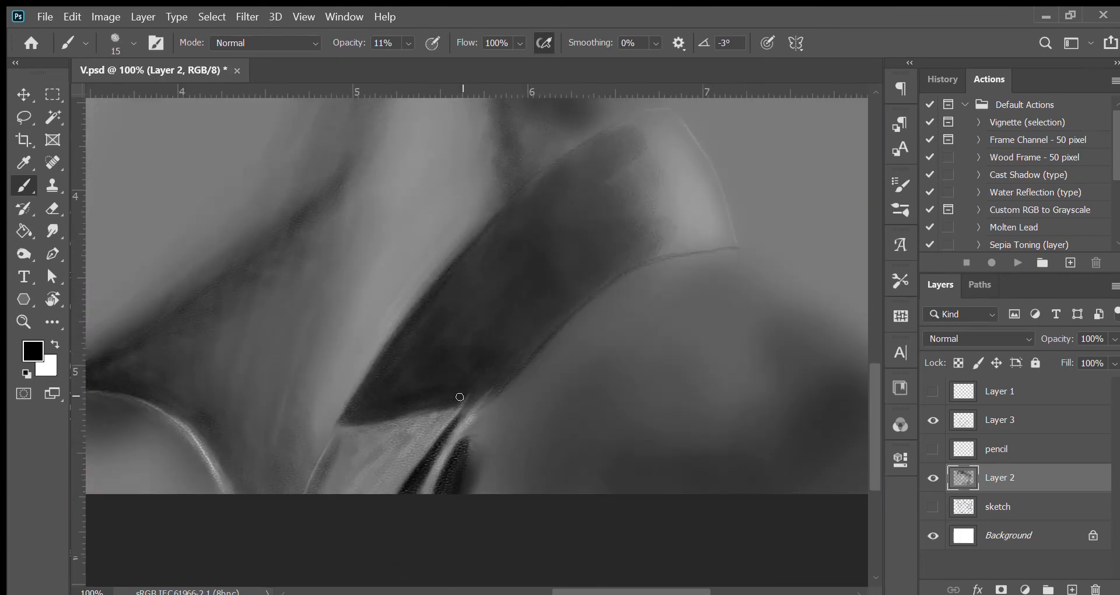
key(bracketright)
key(bracketright)
scroll(513, 274, up, 3)
scroll(513, 274, right, 3)
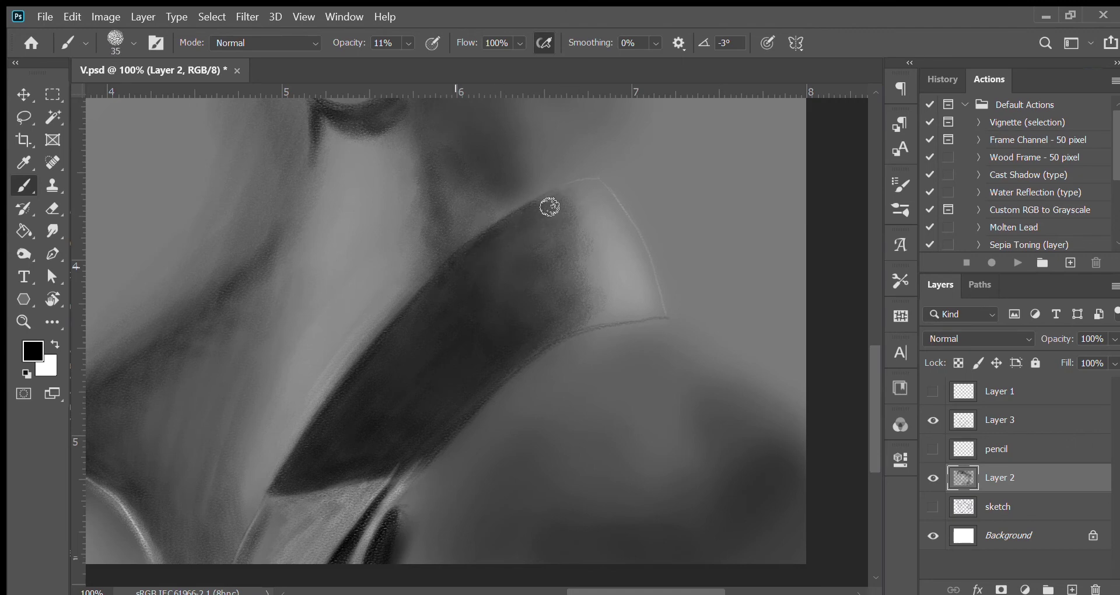
key(bracketright)
key(bracketright)
mouse_move(552, 199)
mouse_down()
mouse_move(587, 230)
mouse_move(546, 347)
mouse_up()
scroll(519, 292, right, 3)
- At 200% zoom, draw a thin dark line along the shoulder
key(x)
key(bracketleft)
key(x)
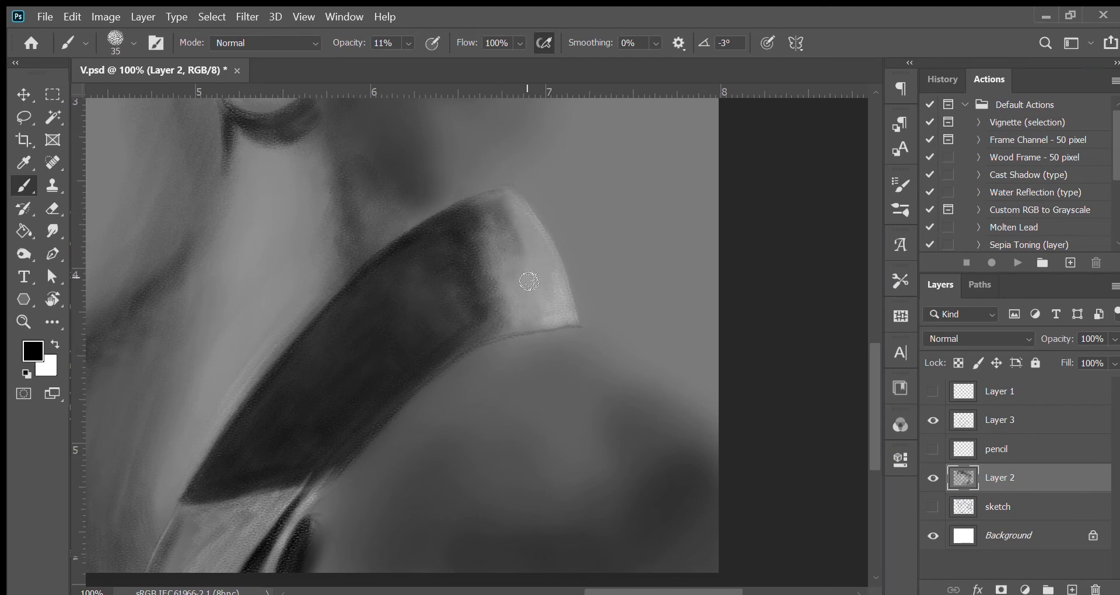
key(ctrl+plus)
key(bracketleft)
key(bracketleft)
key(bracketleft)
drag(538, 250, 811, 411)
- Paint a dark line along the collar's lower edge at 43% opacity, then review at 100%
scroll(398, 243, right, 3)
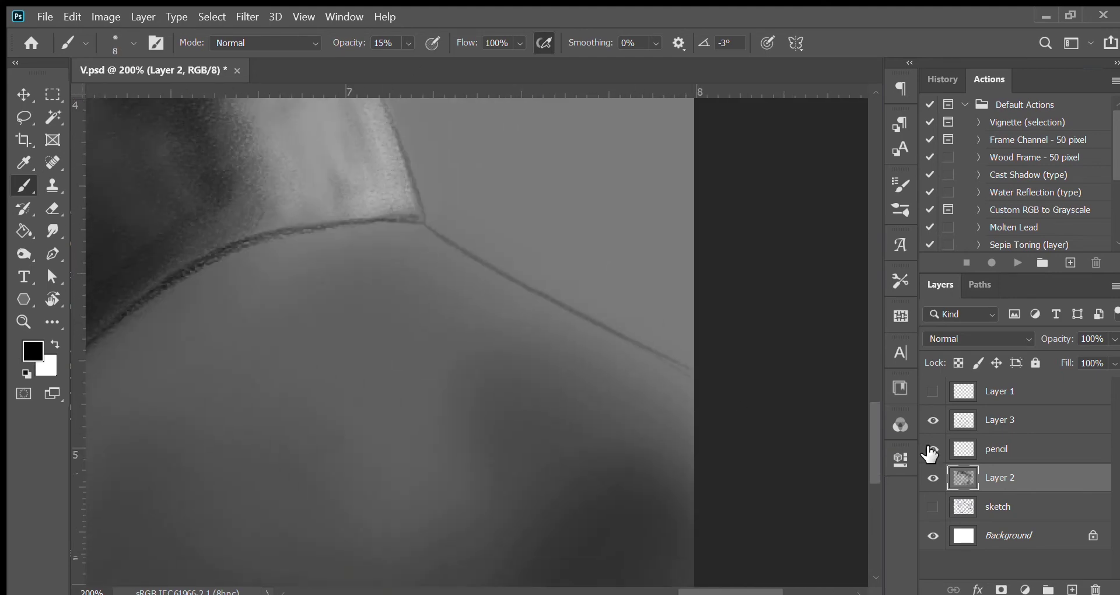
scroll(398, 242, left, 5)
key(4)
key(3)
mouse_move(310, 323)
mouse_down()
mouse_move(414, 262)
mouse_move(586, 238)
mouse_up()
key(x)
key(x)
key(ctrl+minus)
key(ctrl+minus)
key(ctrl+minus)
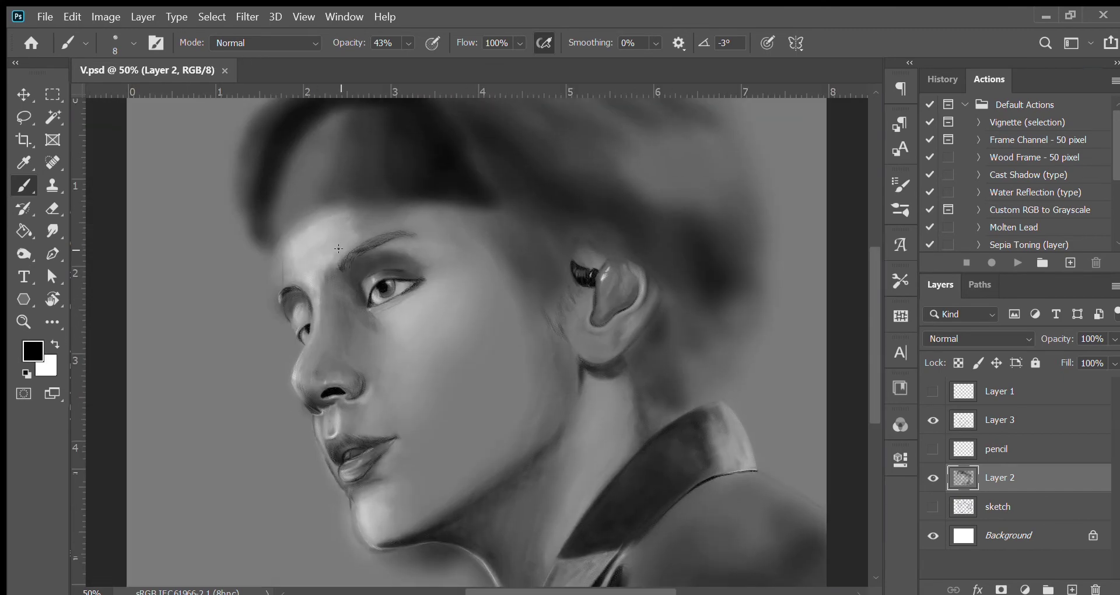
key(ctrl+plus)
scroll(482, 303, down, 2)
key(bracketright)
key(bracketright)
key(bracketright)
- At 9% brush opacity, paint soft dark shading on the collar and the shoulder below it
key(0)
key(9)
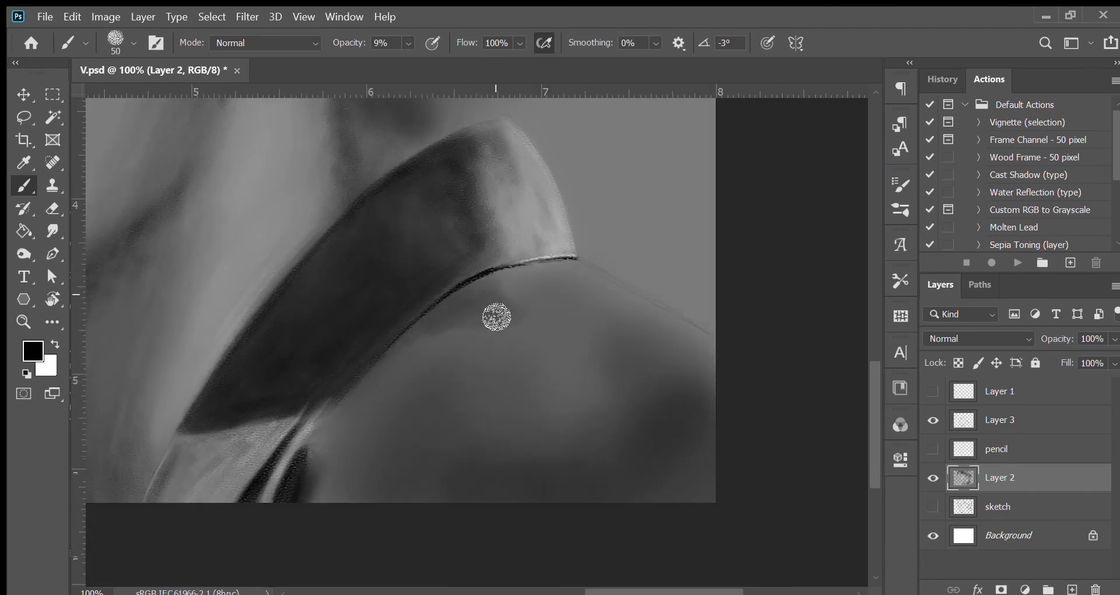
drag(482, 303, 531, 340)
drag(581, 282, 614, 392)
key(bracketleft)
key(bracketleft)
key(bracketleft)
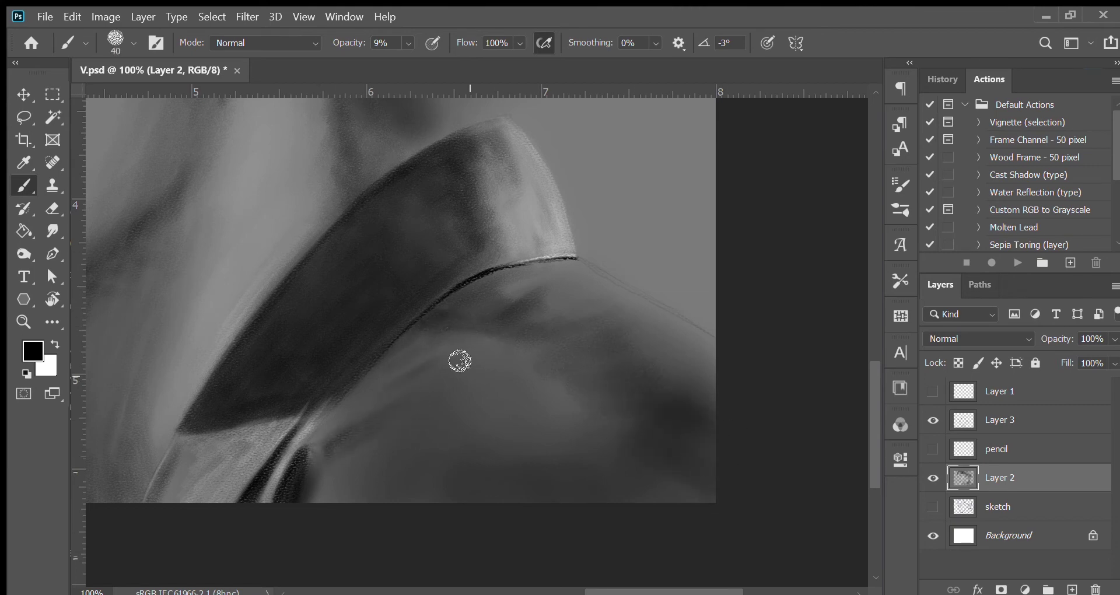
key(bracketright)
key(bracketright)
key(bracketright)
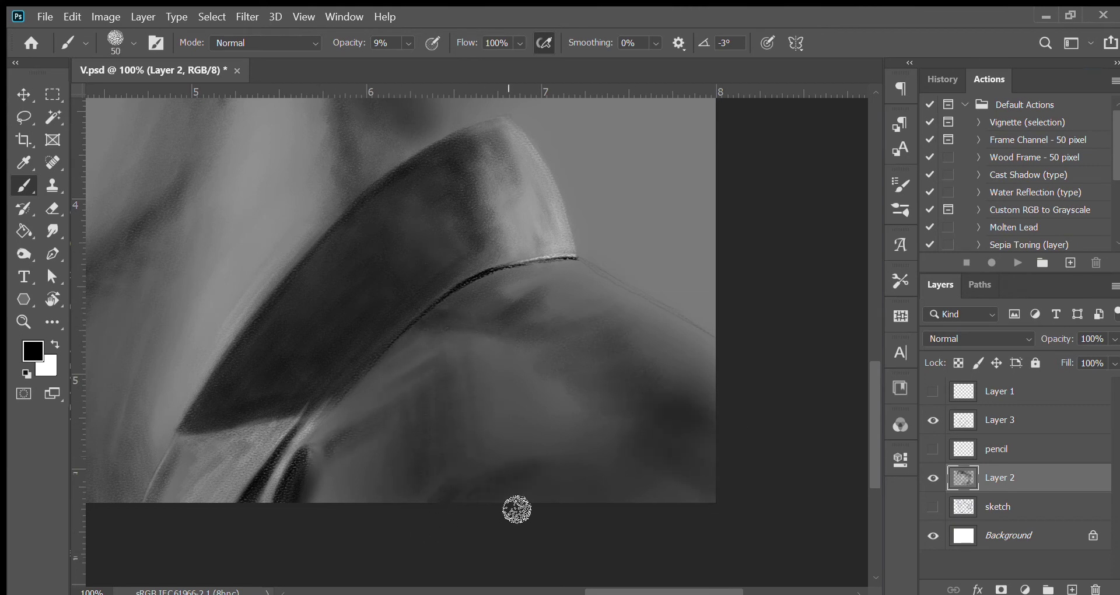
key(bracketleft)
key(bracketleft)
key(bracketleft)
scroll(384, 407, down, 2)
scroll(384, 407, left, 2)
key(bracketleft)
key(bracketleft)
- Brighten a diagonal band across the shoulder with faint white strokes
key(x)
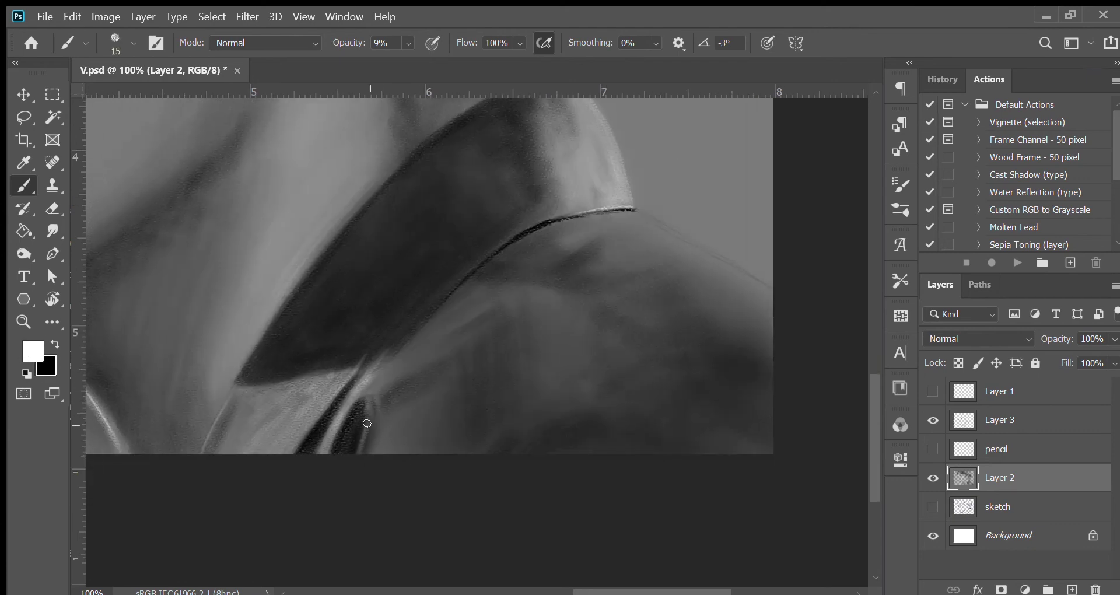
scroll(442, 439, up, 1)
drag(304, 350, 430, 262)
mouse_move(338, 326)
mouse_down()
mouse_move(490, 199)
mouse_move(428, 290)
mouse_up()
- Paint a dark stroke on the shoulder fabric and a light stroke just below the collar
key(bracketright)
key(bracketright)
key(x)
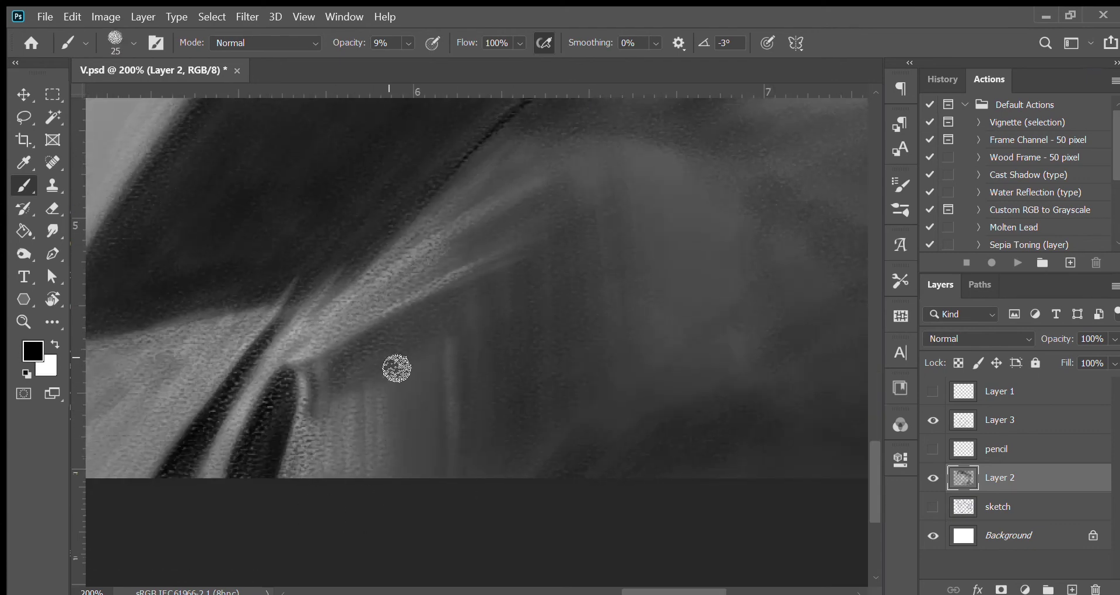
drag(395, 367, 382, 392)
key(bracketleft)
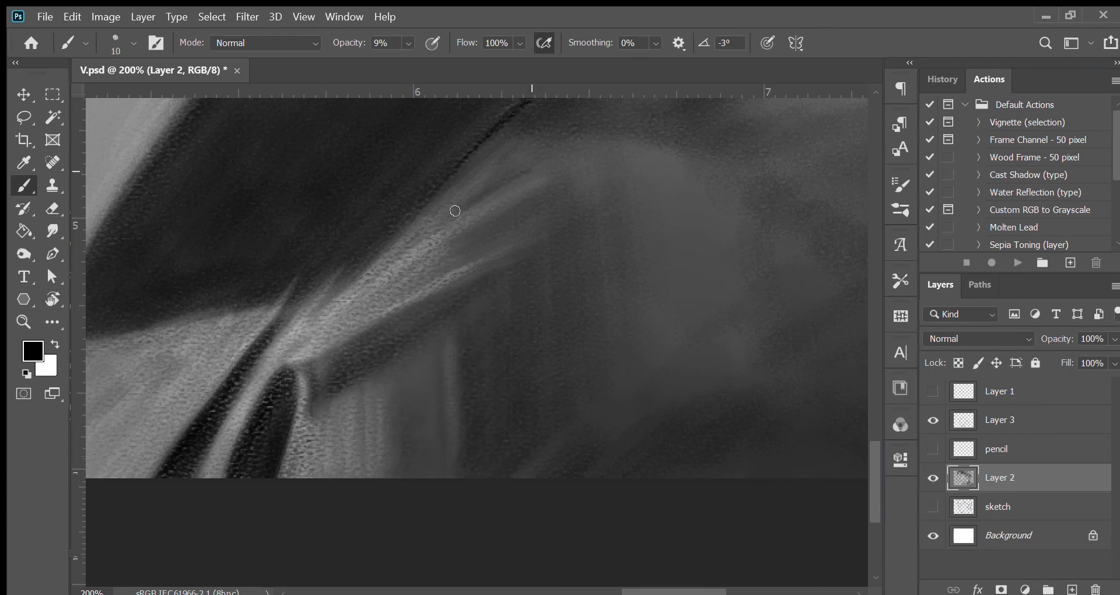
scroll(554, 188, up, 2)
scroll(405, 250, left, 3)
key(bracketleft)
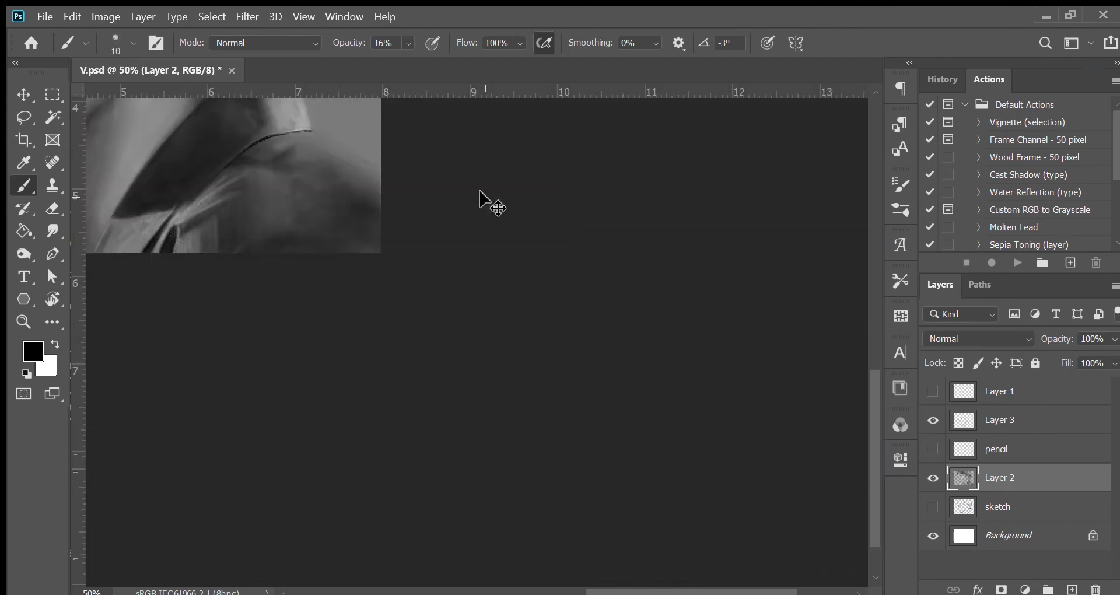
drag(417, 217, 509, 407)
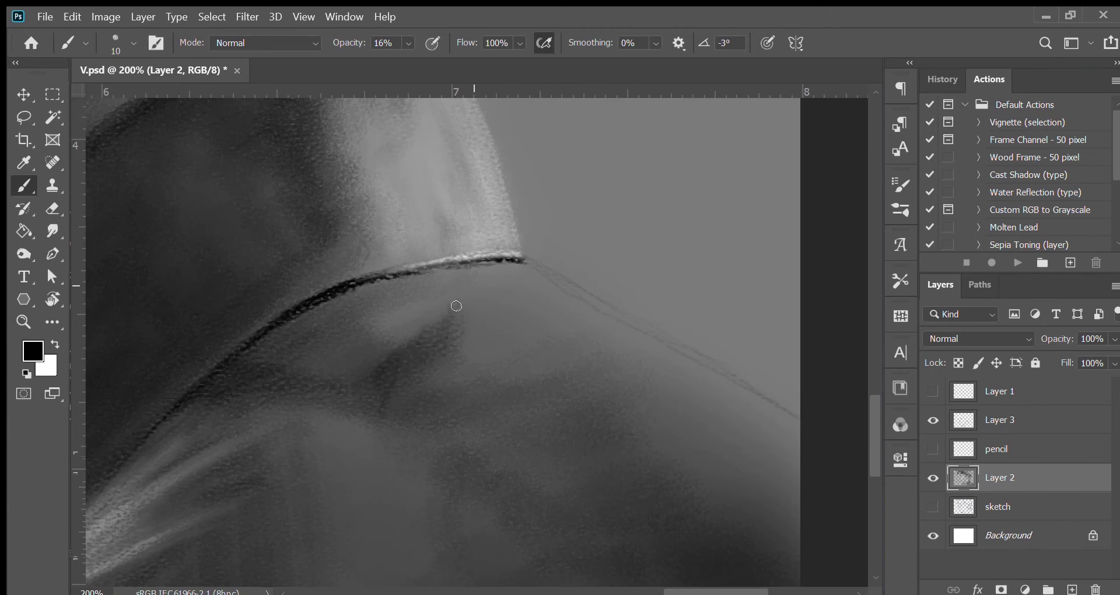
key(x)
drag(456, 306, 403, 296)
- Zoom out to the jacket, enlarge the brush, set opacity to 9%, and save
key(ctrl+minus)
key(x)
key(bracketright)
key(bracketright)
key(bracketright)
key(0)
key(9)
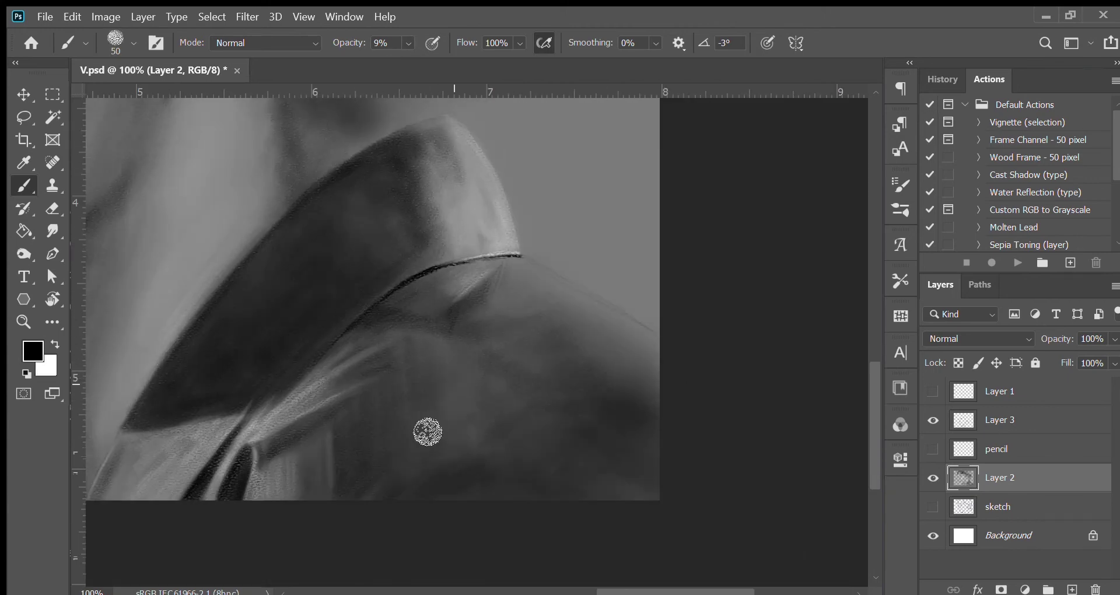
key(ctrl+s)
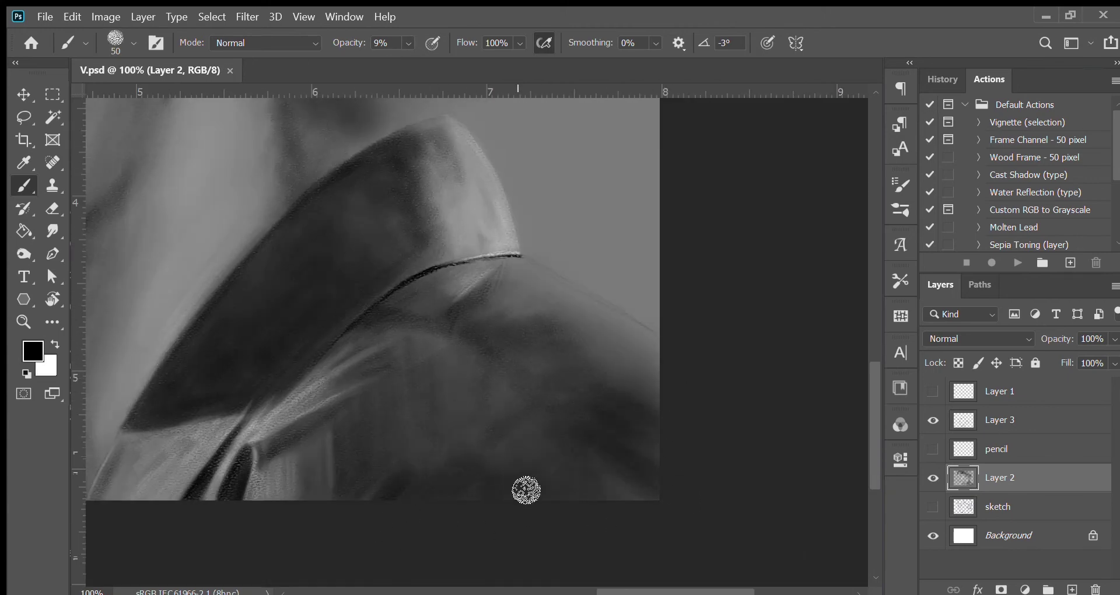
- Darken the lower jacket with faint strokes and run a light stroke along the shoulder line
drag(526, 490, 401, 469)
drag(504, 462, 545, 423)
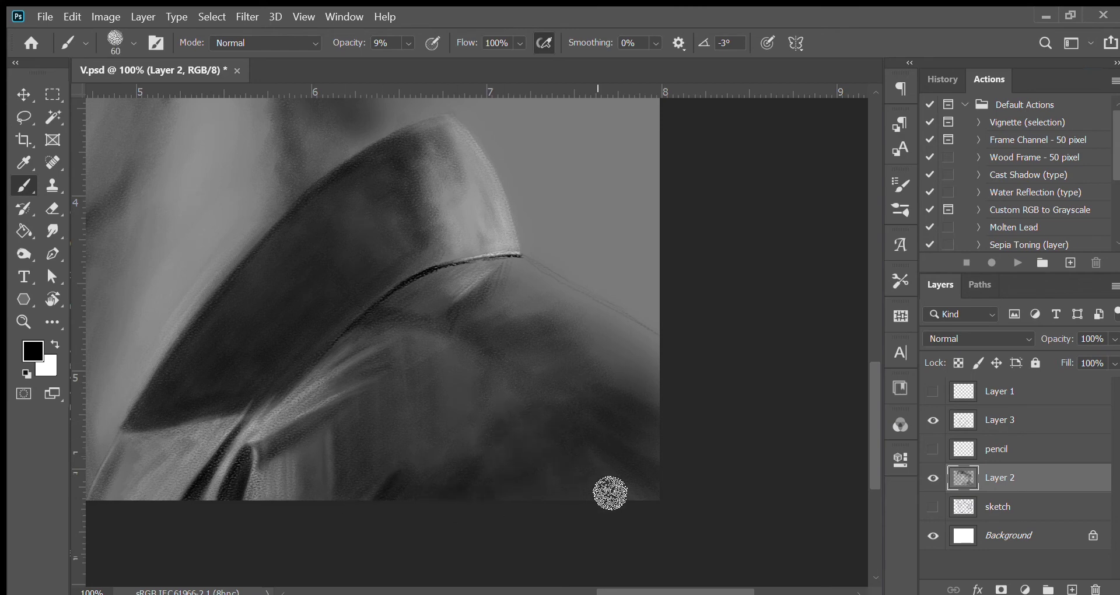
key(bracketright)
key(x)
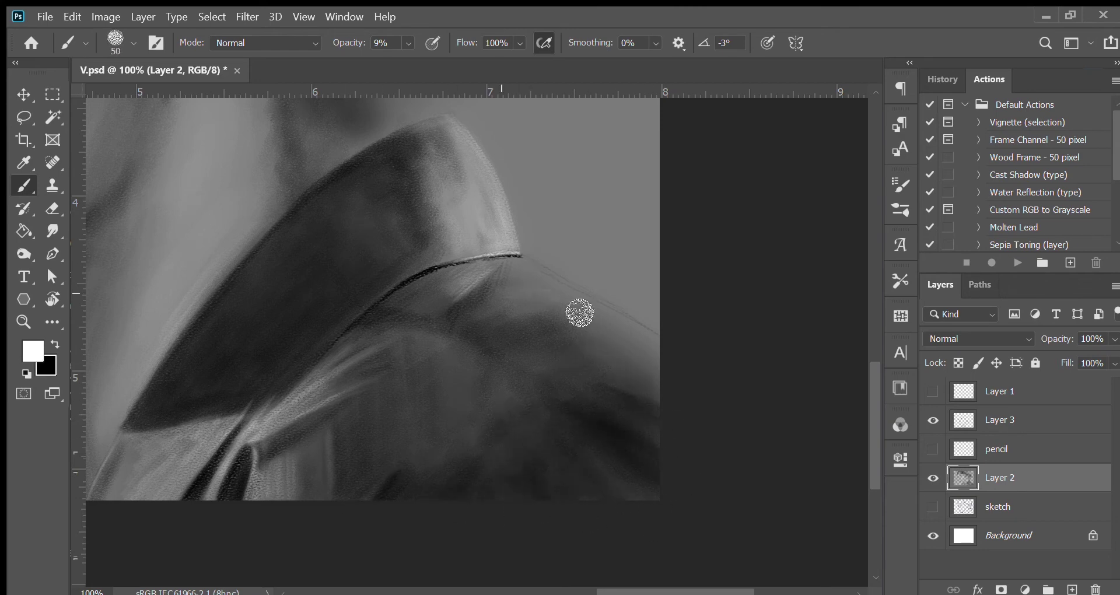
drag(521, 257, 653, 331)
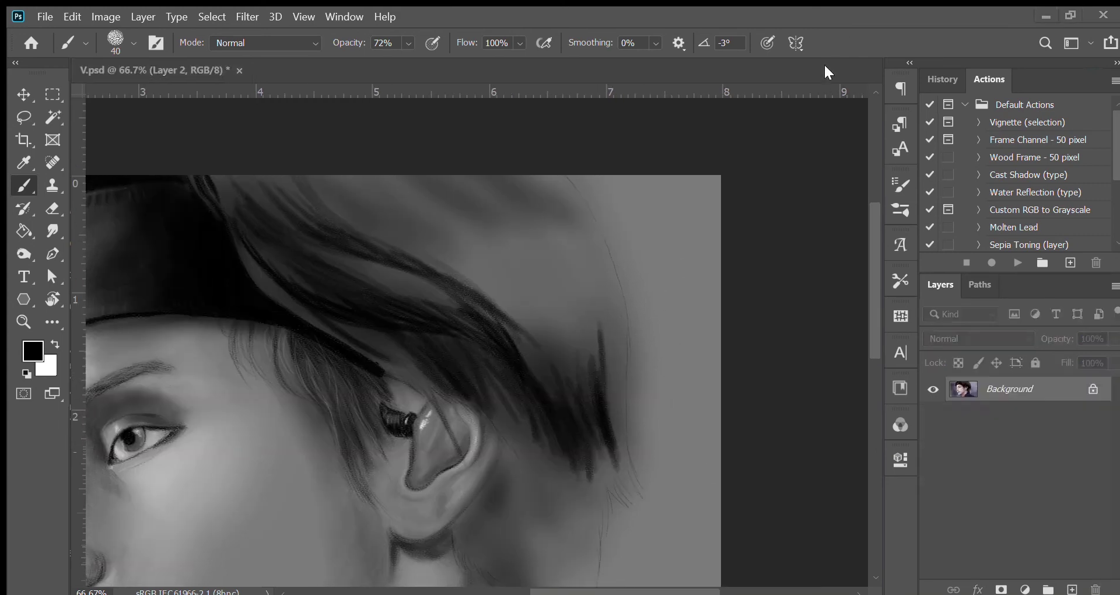
- Paint dark strands across the hair over the ear, then continue at 24% opacity with a smaller brush
mouse_move(338, 198)
mouse_down()
mouse_move(443, 266)
mouse_move(569, 391)
mouse_up()
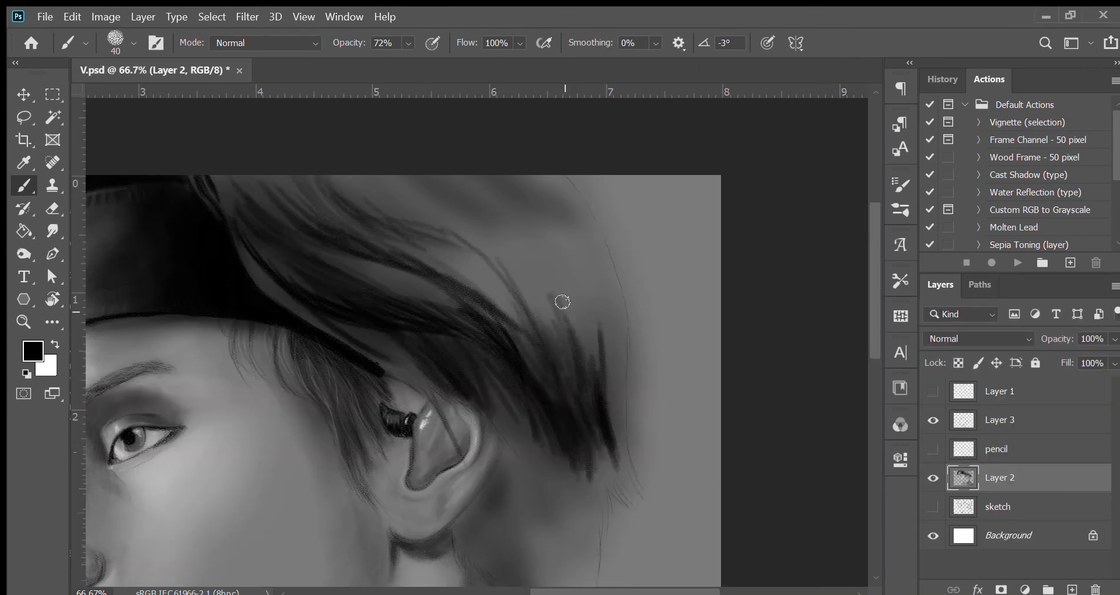
drag(606, 262, 620, 425)
mouse_move(501, 178)
mouse_down()
mouse_move(587, 362)
mouse_move(482, 226)
mouse_up()
mouse_move(455, 181)
mouse_down()
mouse_move(524, 268)
mouse_move(554, 333)
mouse_up()
key(2)
key(4)
drag(560, 250, 601, 279)
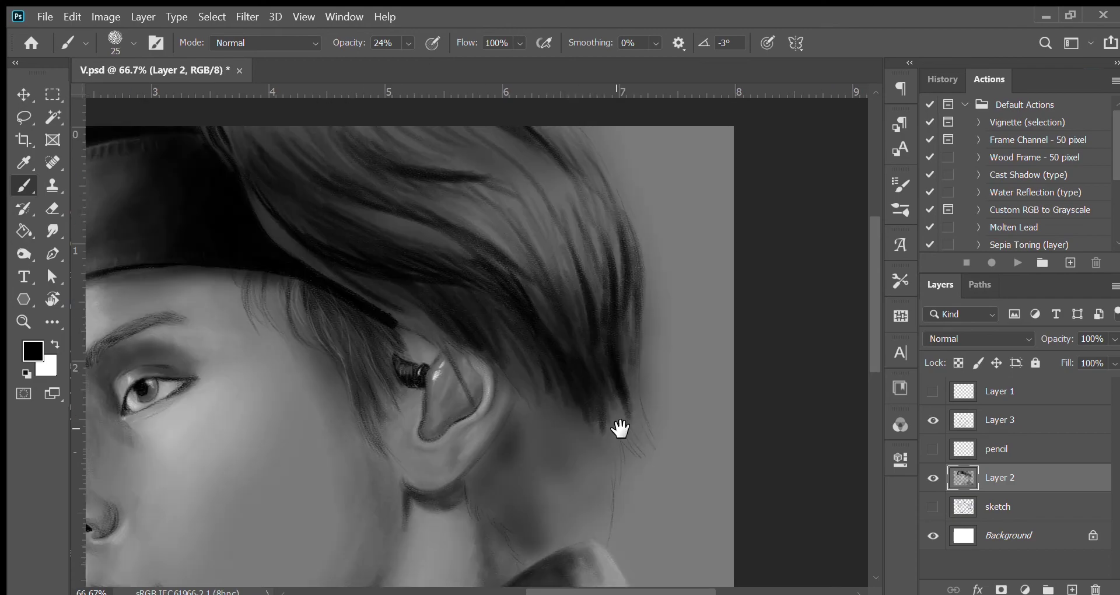
- At 56% opacity, paint dark hair behind the ear extending down toward the neck
mouse_move(608, 474)
mouse_down()
mouse_move(620, 425)
mouse_move(568, 400)
mouse_up()
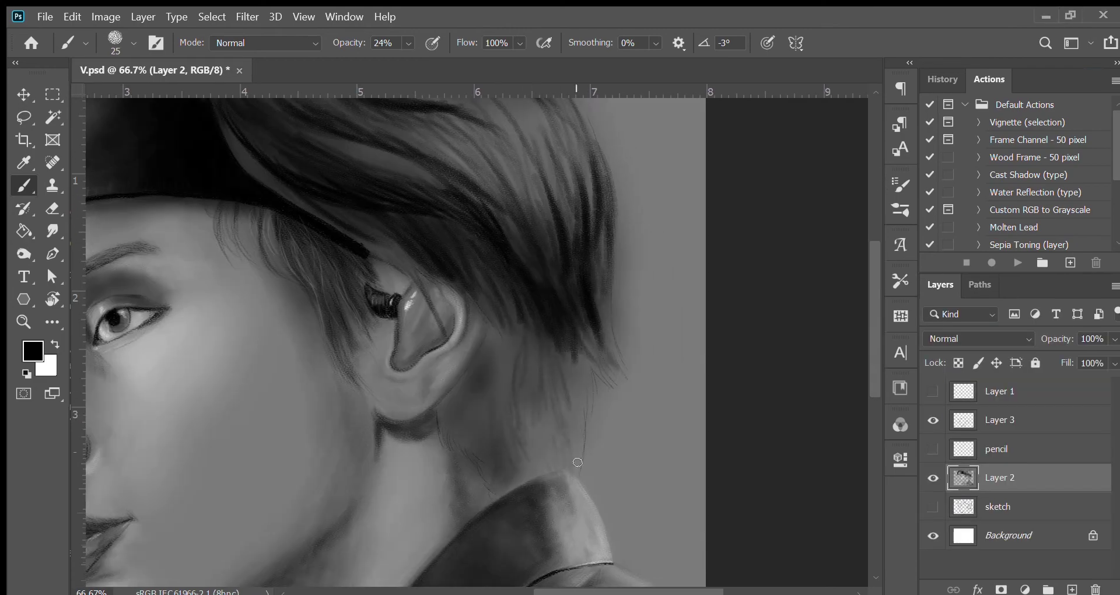
key(5)
key(6)
mouse_move(490, 320)
mouse_down()
mouse_move(470, 362)
mouse_move(483, 370)
mouse_up()
mouse_move(501, 286)
mouse_down()
mouse_move(477, 372)
mouse_move(488, 443)
mouse_up()
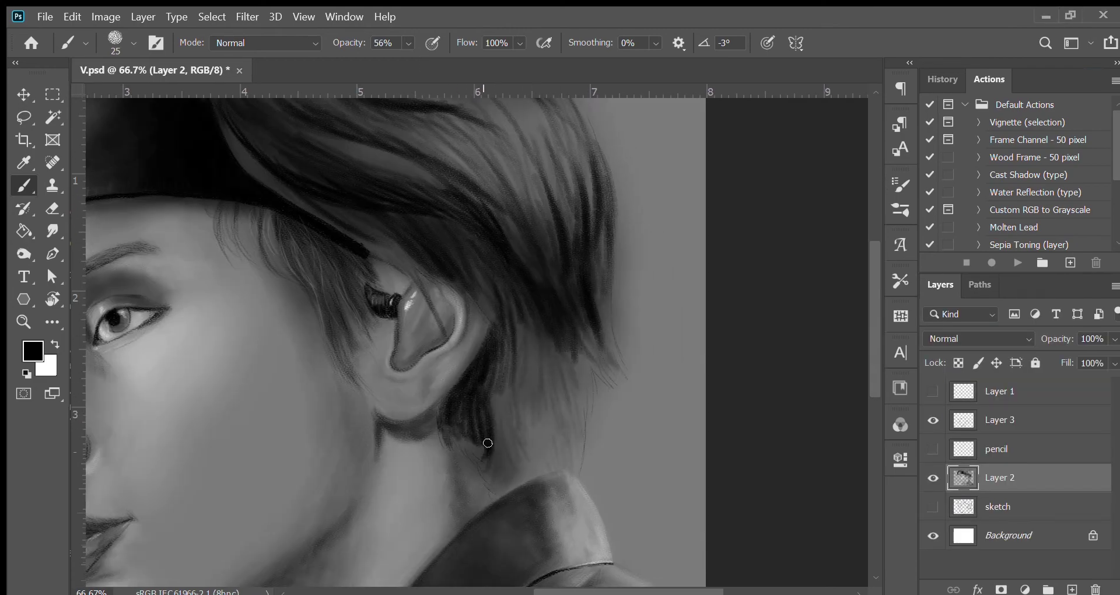
drag(498, 361, 454, 449)
drag(533, 303, 525, 426)
drag(548, 338, 539, 397)
drag(489, 396, 501, 490)
drag(720, 163, 815, 253)
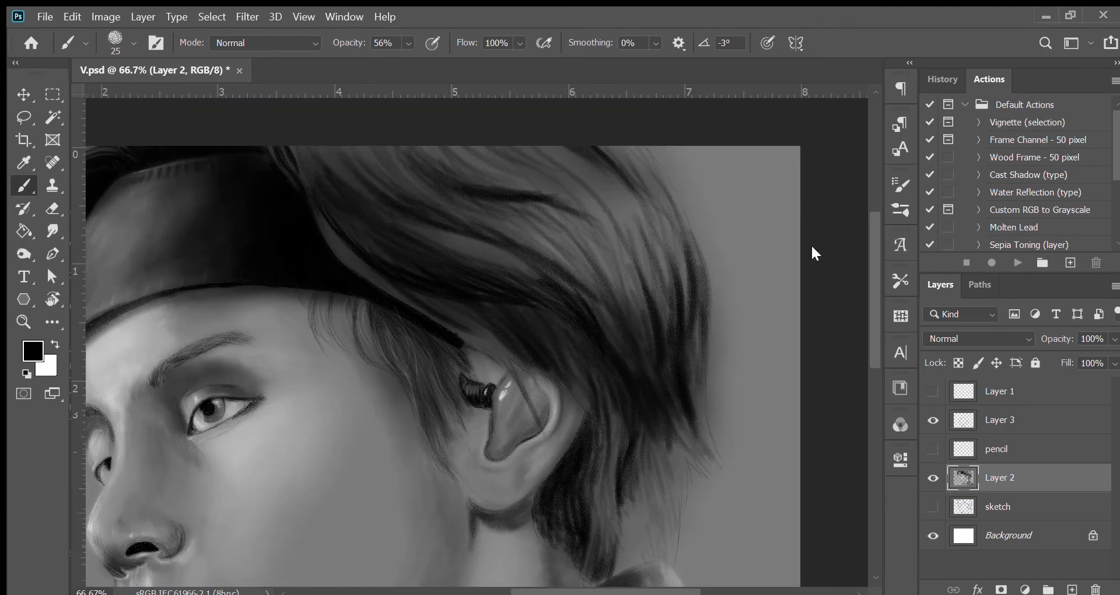
key(ctrl+plus)
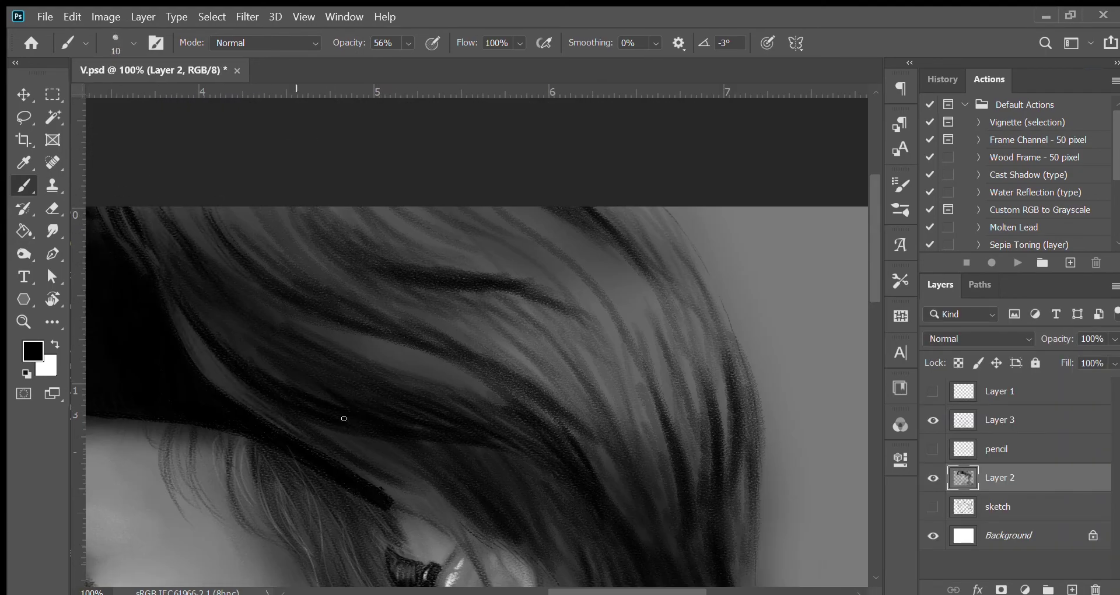
- With a size-10 brush, paint fine dark strands across the top, middle and outer edge of the hair
drag(405, 402, 526, 458)
key(bracketleft)
key(bracketleft)
key(bracketleft)
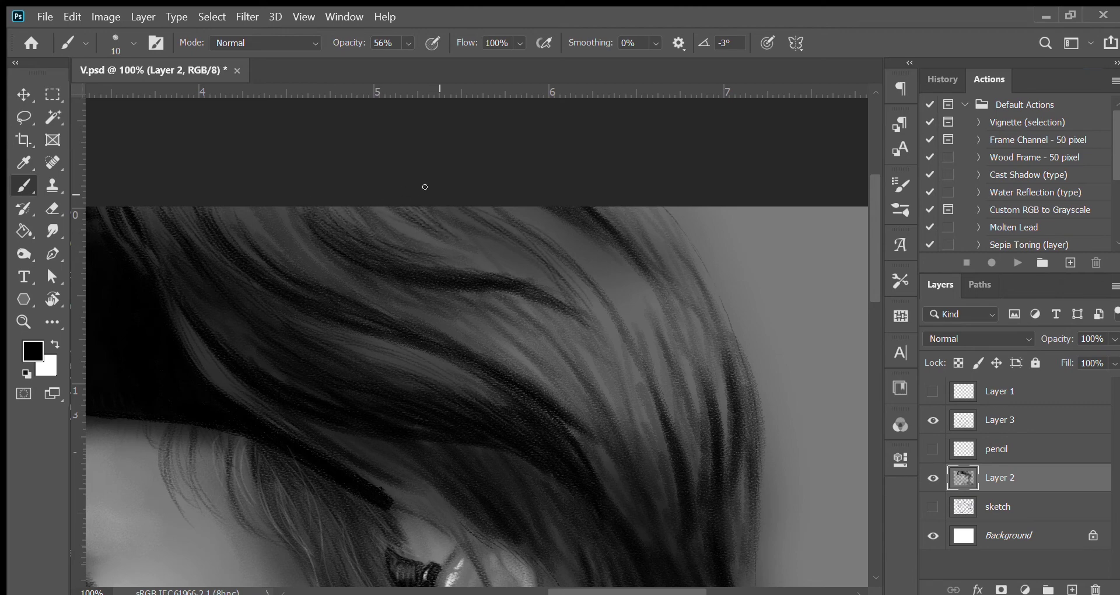
mouse_move(542, 367)
mouse_down()
mouse_move(592, 400)
mouse_move(377, 290)
mouse_up()
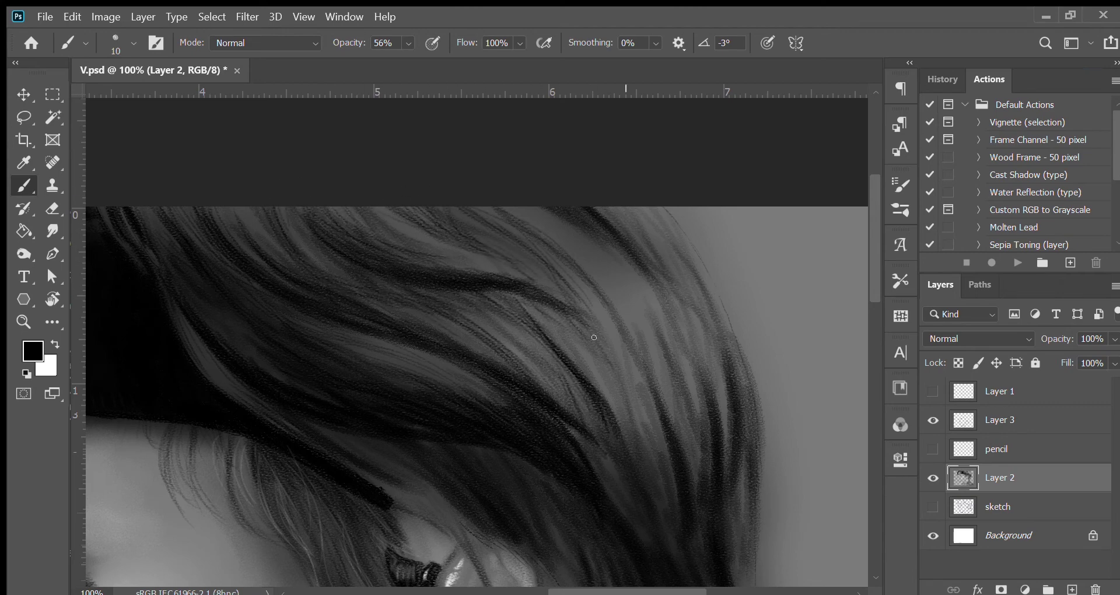
drag(641, 384, 609, 332)
drag(488, 102, 405, 41)
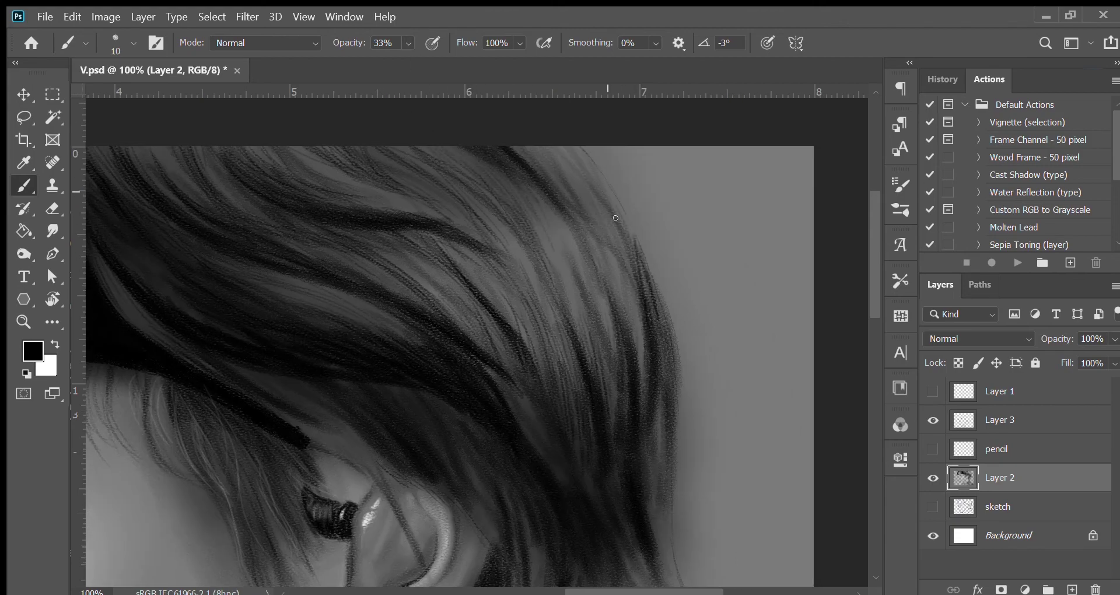
drag(559, 202, 601, 151)
drag(560, 239, 519, 304)
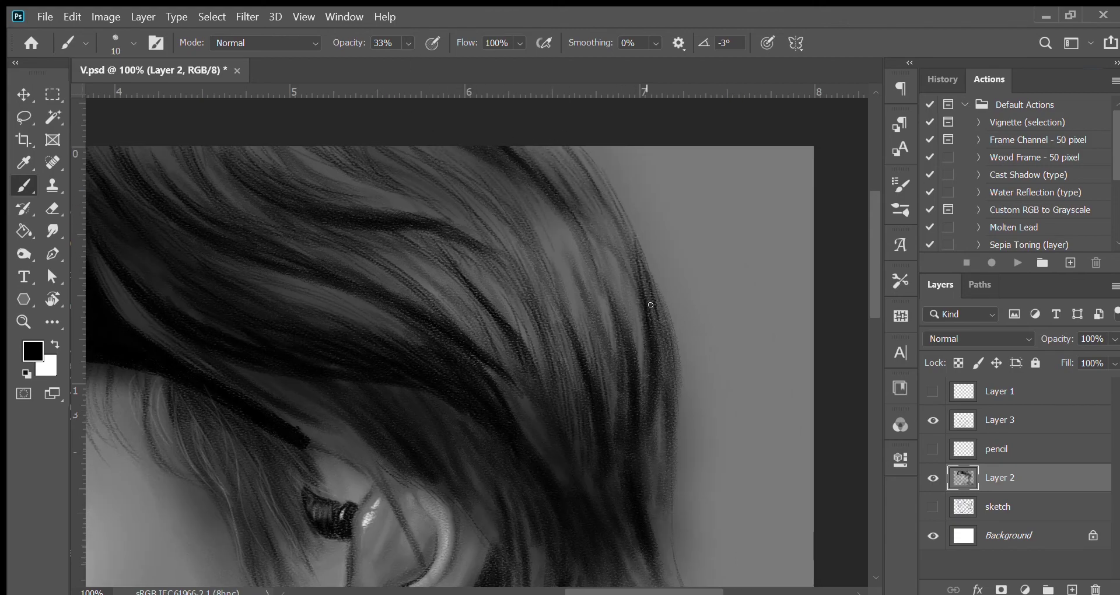
drag(650, 305, 626, 215)
key(ctrl+minus)
key(ctrl+plus)
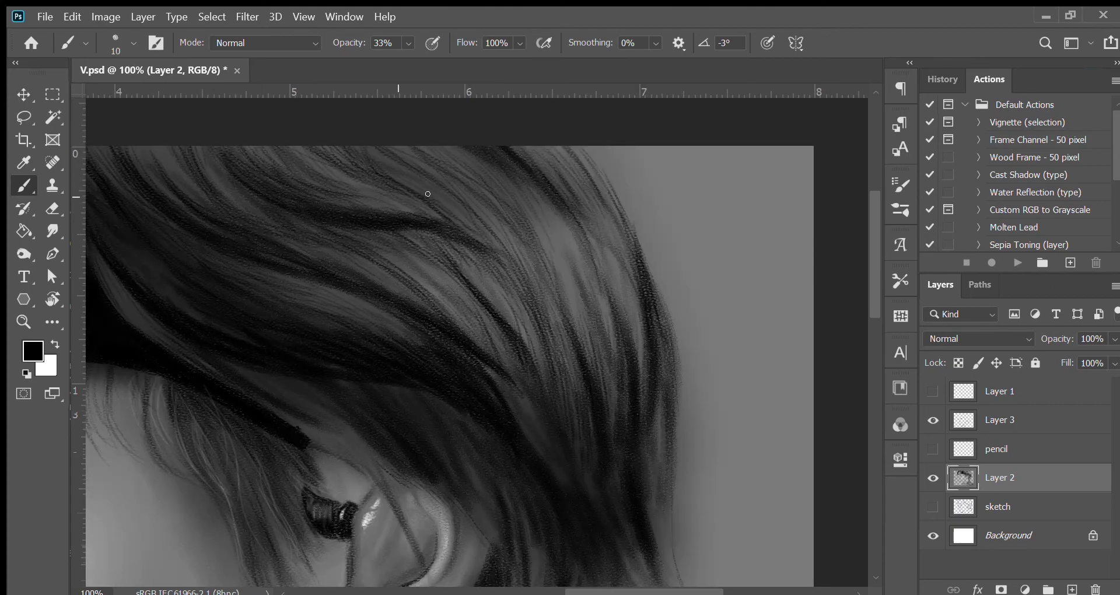
drag(277, 307, 368, 332)
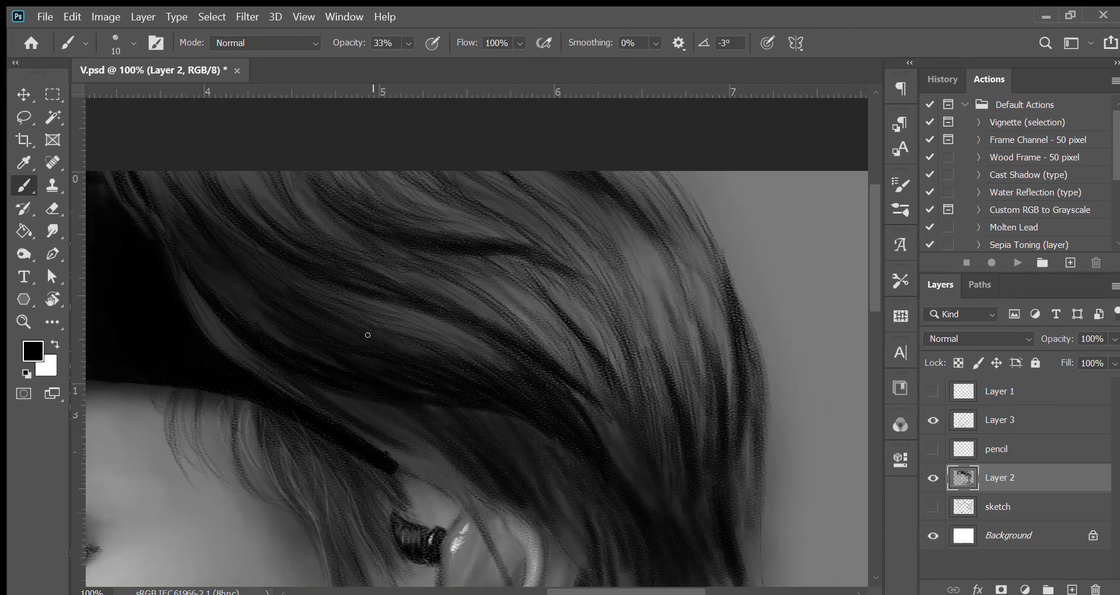
- Paint faint white highlight strands on the left and middle of the hair
key(x)
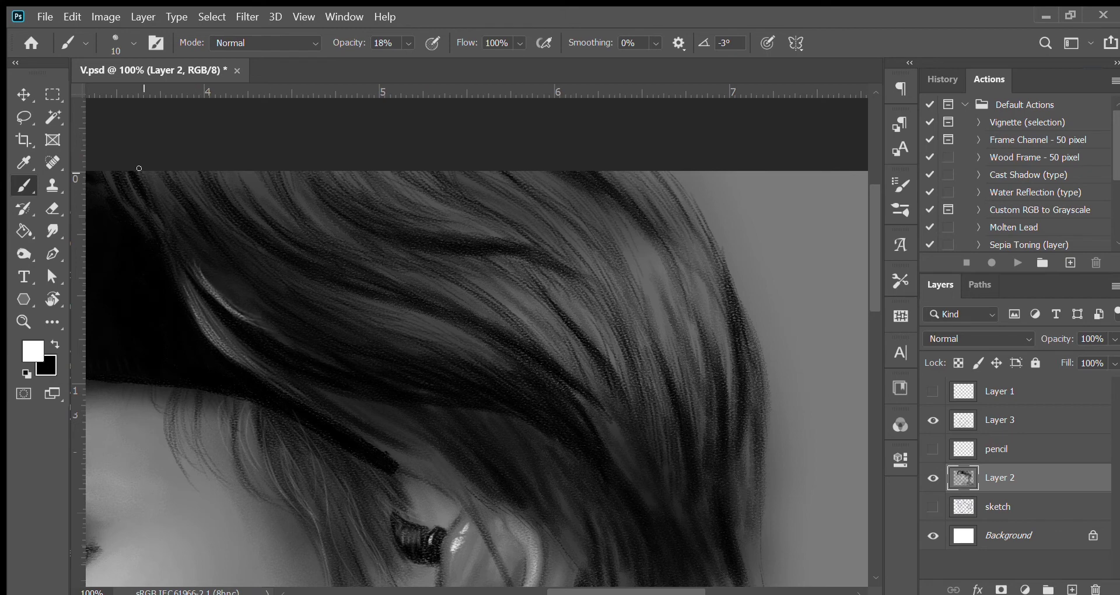
drag(139, 169, 209, 250)
key(x)
key(x)
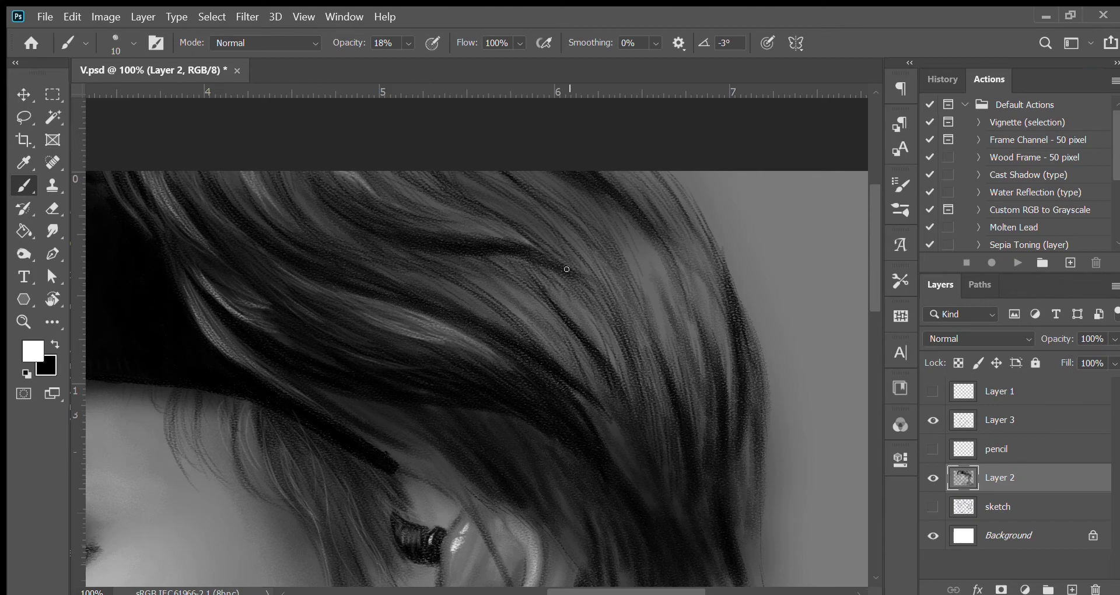
drag(495, 295, 528, 320)
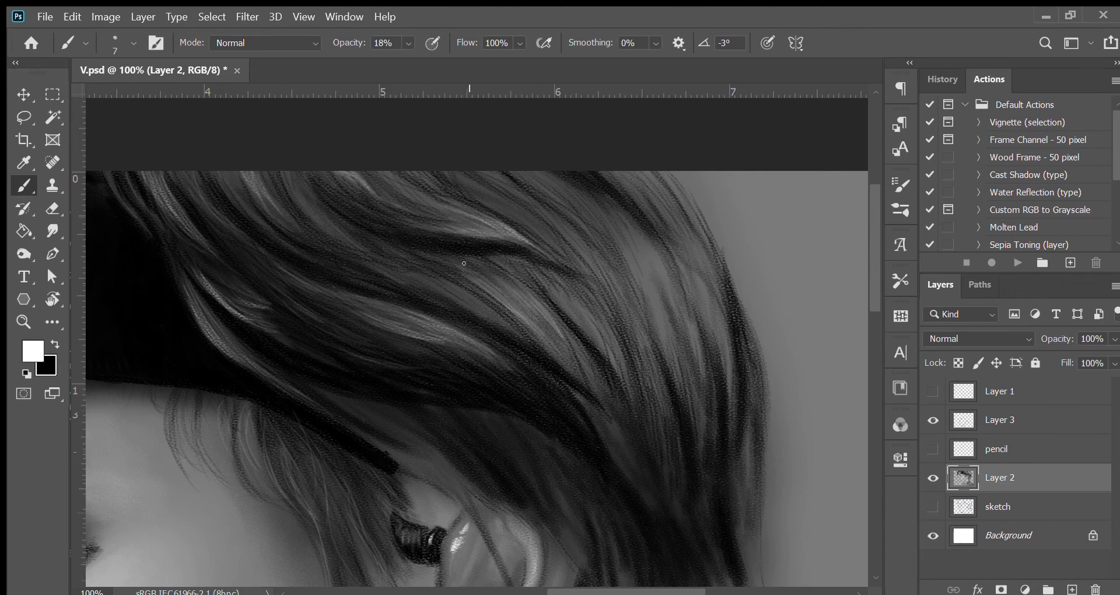
- Add light highlight strands along the hair's right edge and check the whole portrait
key(x)
key(x)
scroll(516, 284, right, 3)
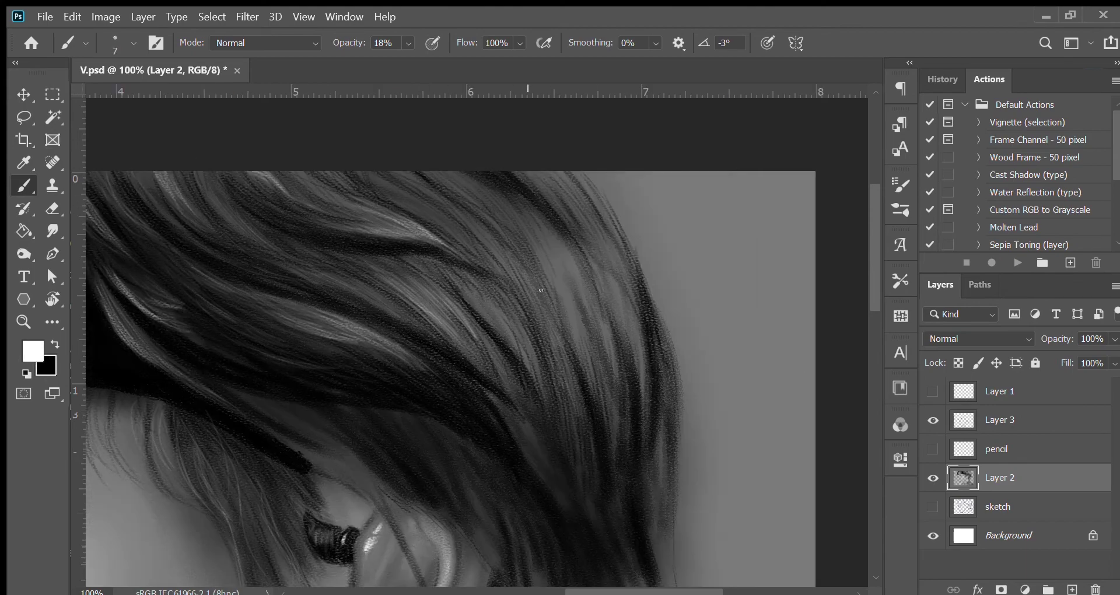
drag(533, 251, 558, 303)
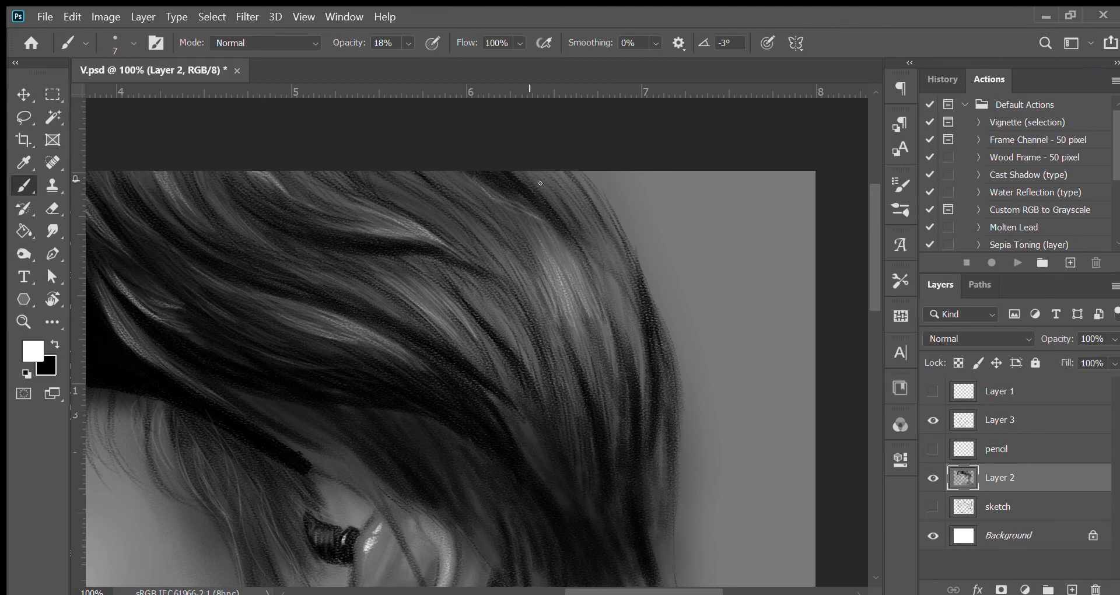
drag(622, 322, 618, 245)
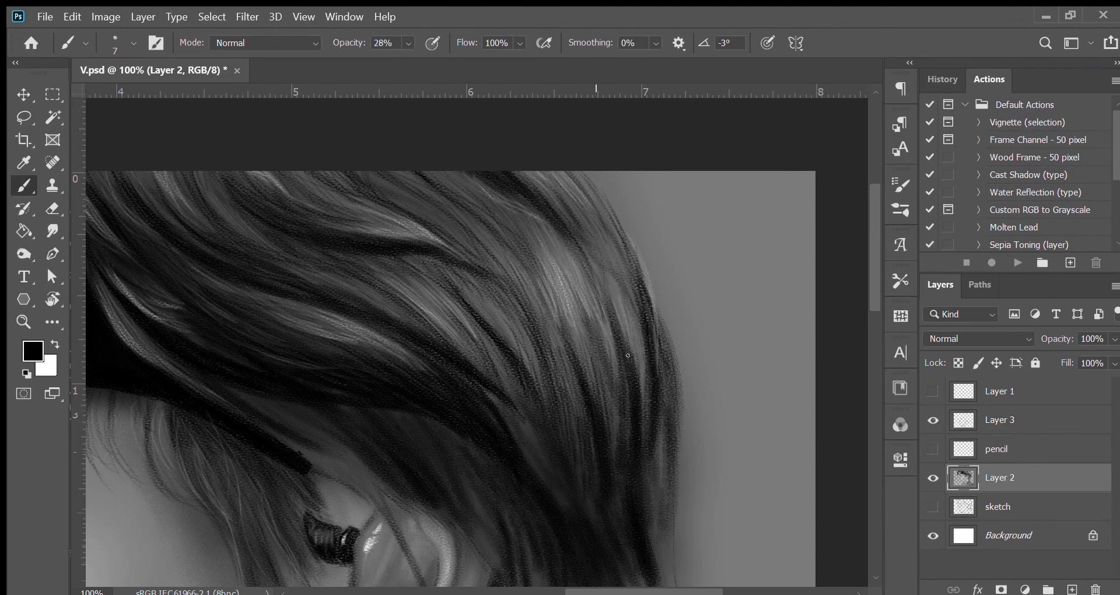
key(ctrl+minus)
key(ctrl+plus)
key(x)
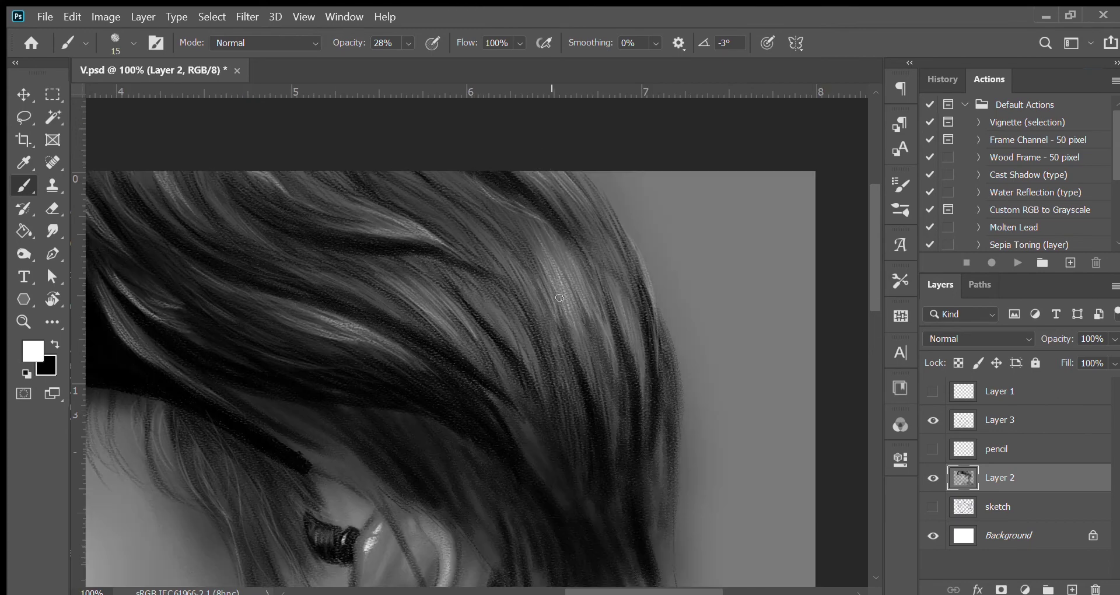
drag(566, 175, 630, 327)
key(ctrl+minus)
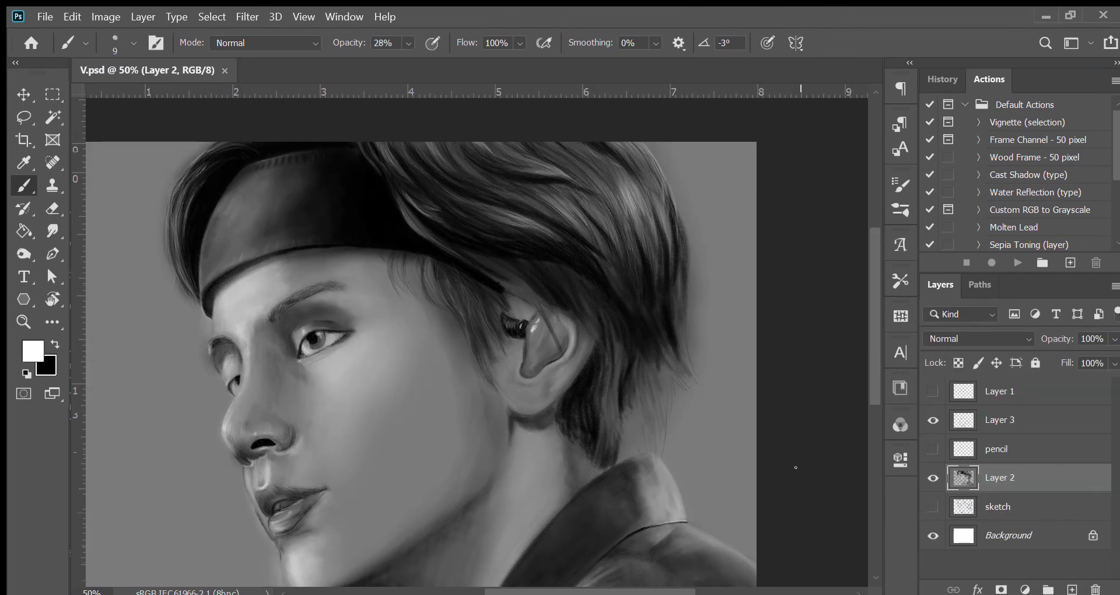
- Zoom to 100% on the hair behind the ear and reduce the brush to size 8
key(ctrl+plus)
key(x)
scroll(831, 209, up, 1)
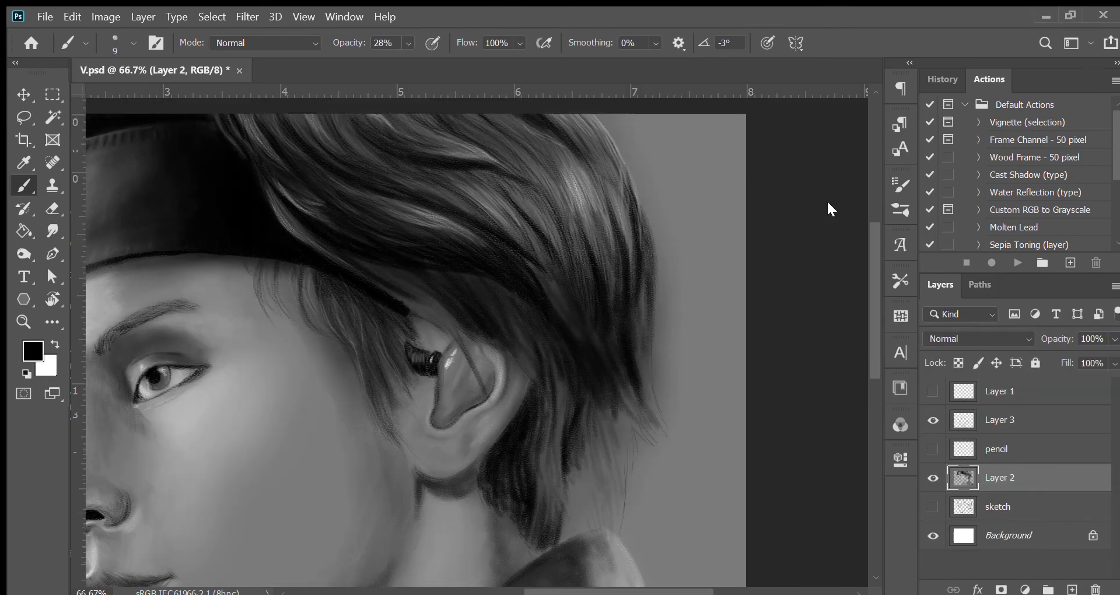
key(ctrl+plus)
key(bracketleft)
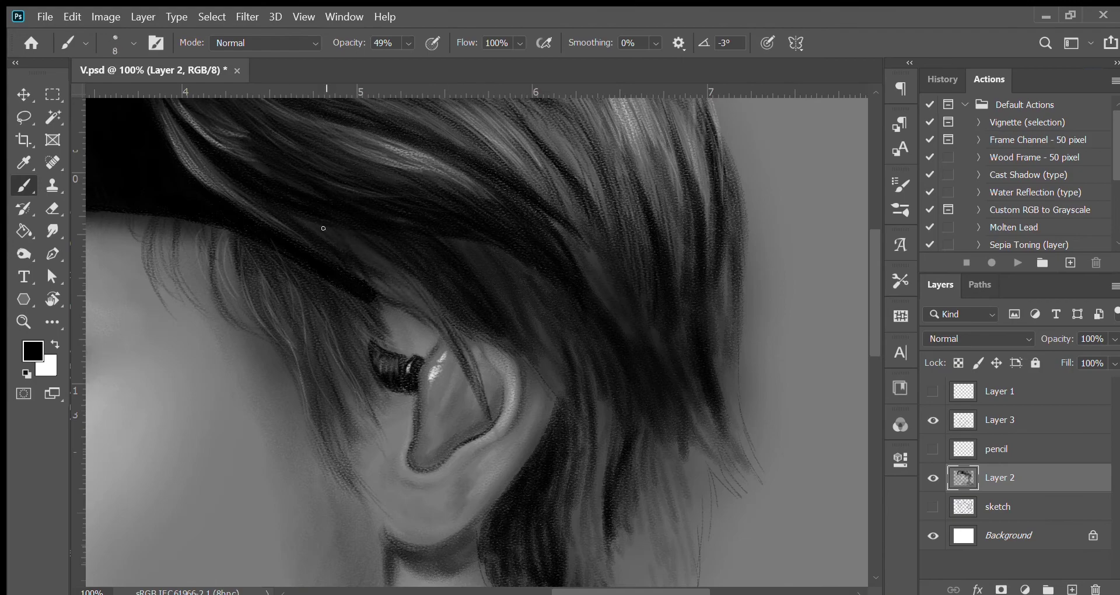
scroll(729, 366, down, 2)
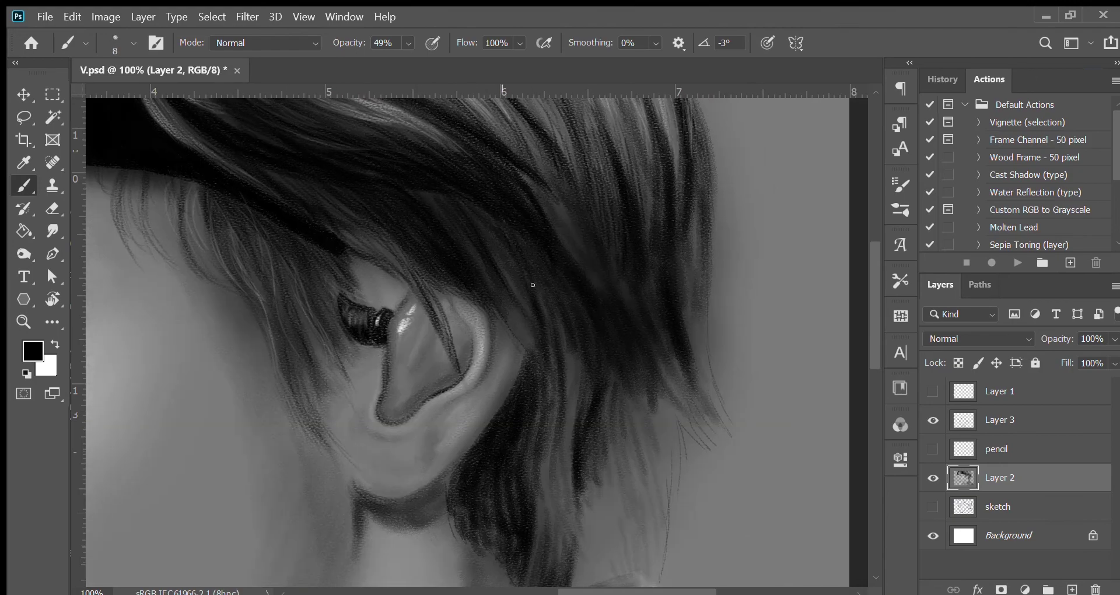
scroll(607, 208, right, 3)
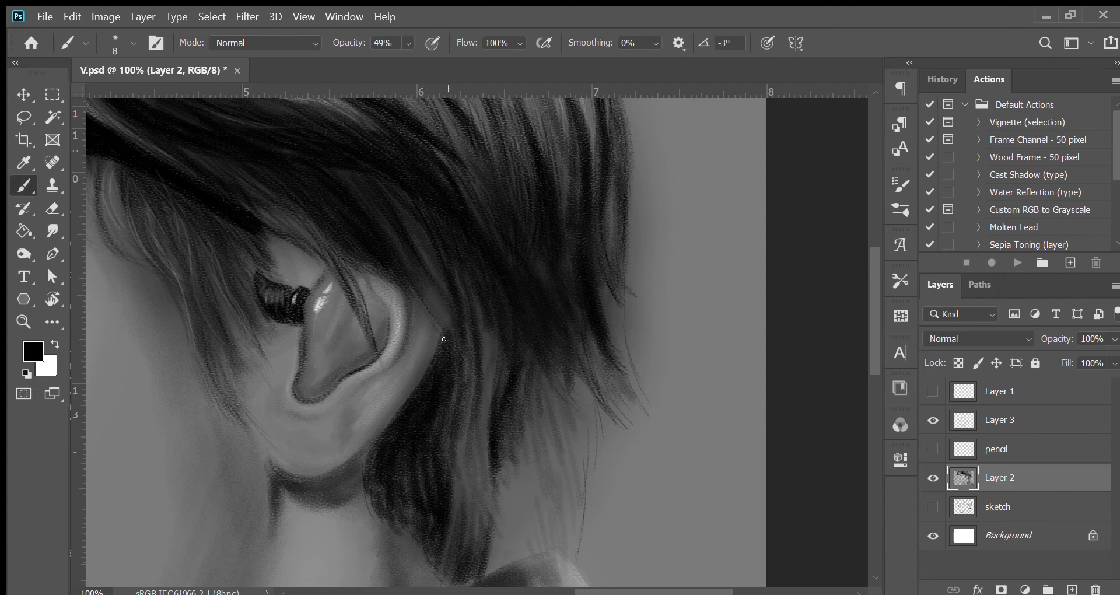
scroll(405, 517, down, 3)
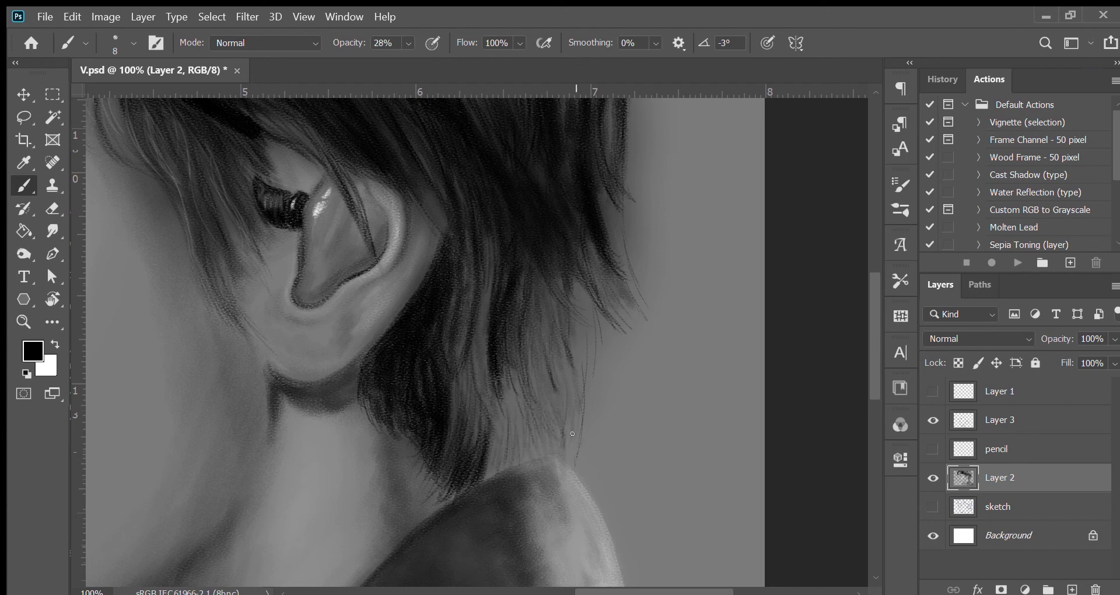
- Paint light hair strands behind the ear, near the nape and above the shoulder
key(x)
drag(574, 360, 551, 261)
drag(592, 313, 545, 233)
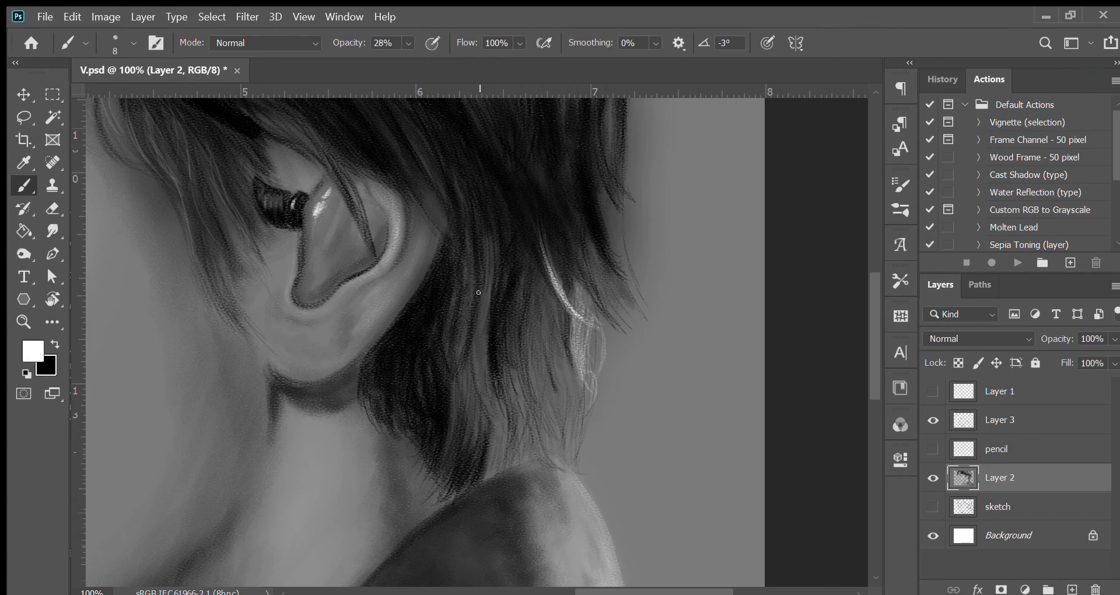
drag(487, 397, 479, 248)
drag(566, 467, 586, 393)
drag(560, 434, 551, 309)
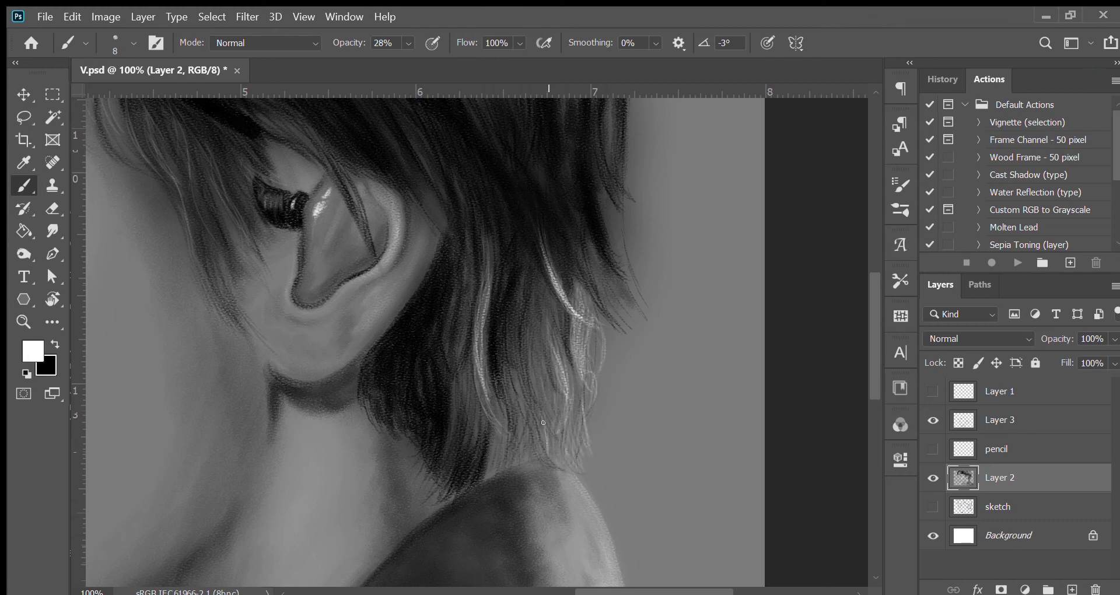
drag(543, 413, 525, 292)
mouse_move(519, 374)
mouse_down()
mouse_move(486, 465)
mouse_move(484, 402)
mouse_up()
- Alternate dark and light strokes to define strands at the hair ends behind the ear
key(x)
key(x)
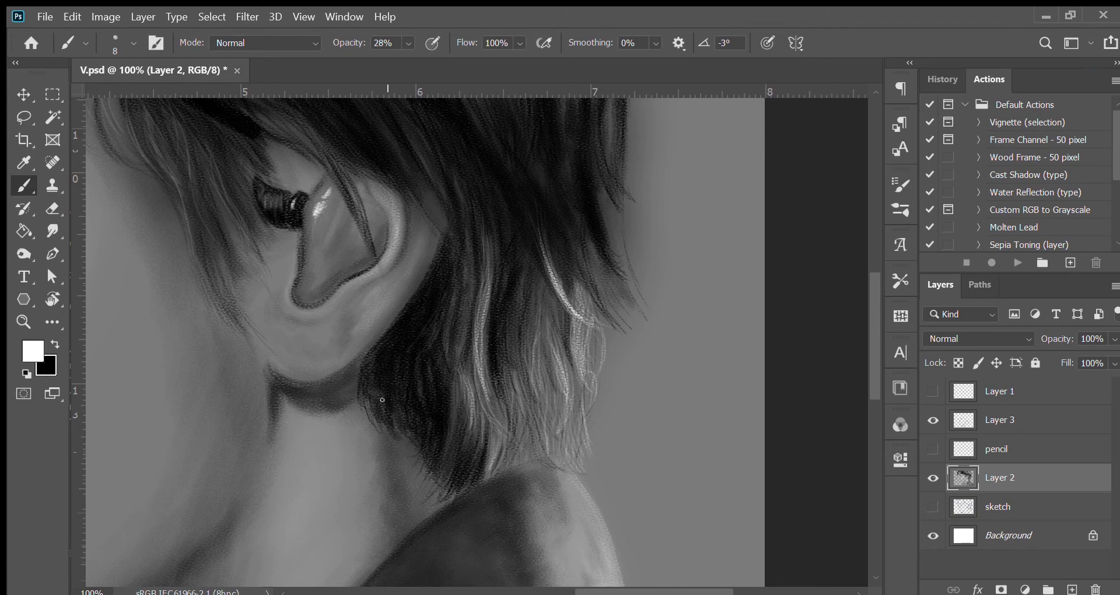
key(x)
drag(577, 455, 574, 384)
key(x)
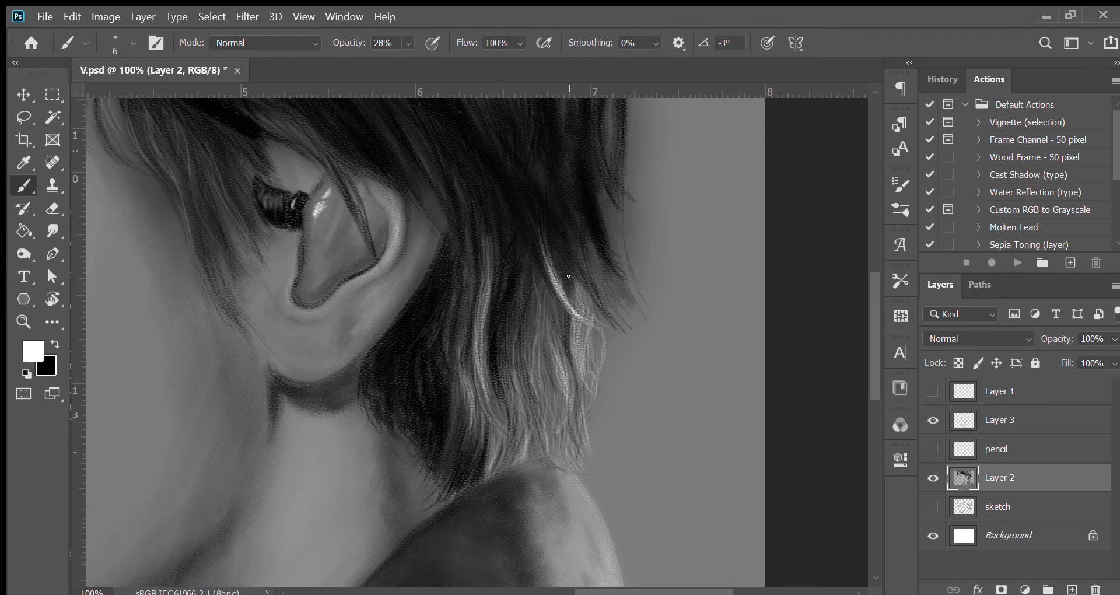
drag(568, 276, 521, 422)
key(x)
key(bracketright)
key(bracketright)
key(bracketright)
mouse_move(561, 336)
mouse_down()
mouse_move(559, 385)
mouse_move(589, 432)
mouse_move(540, 409)
mouse_move(569, 364)
mouse_up()
key(x)
drag(575, 356, 586, 277)
drag(574, 400, 586, 317)
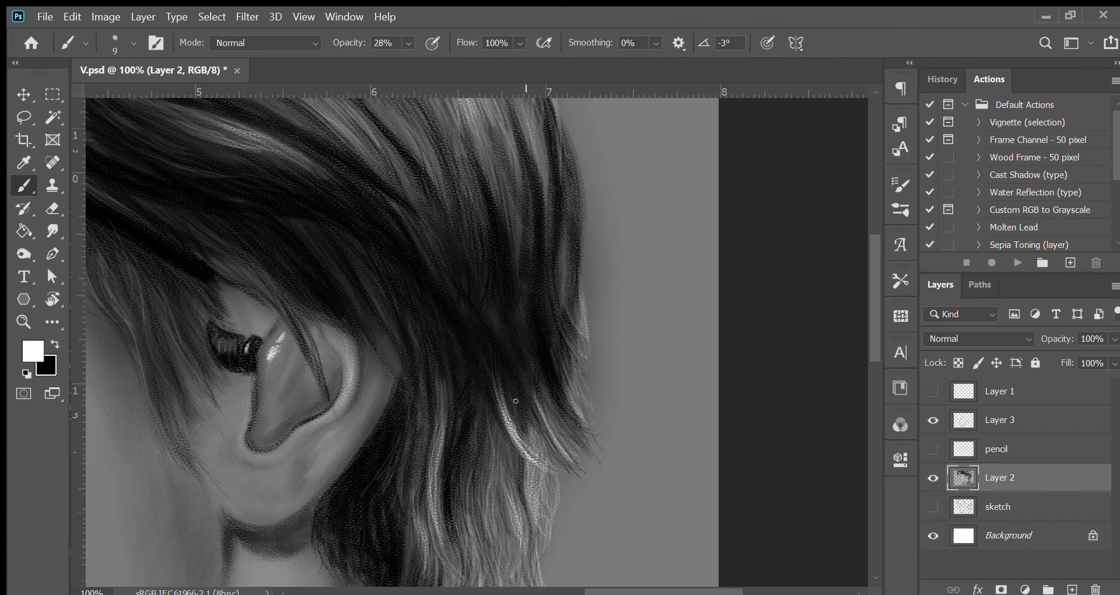
drag(515, 400, 527, 295)
drag(548, 388, 519, 274)
- Review the upper hair and save the painting
mouse_move(321, 260)
mouse_down()
mouse_move(387, 301)
mouse_move(285, 324)
mouse_up()
key(x)
key(x)
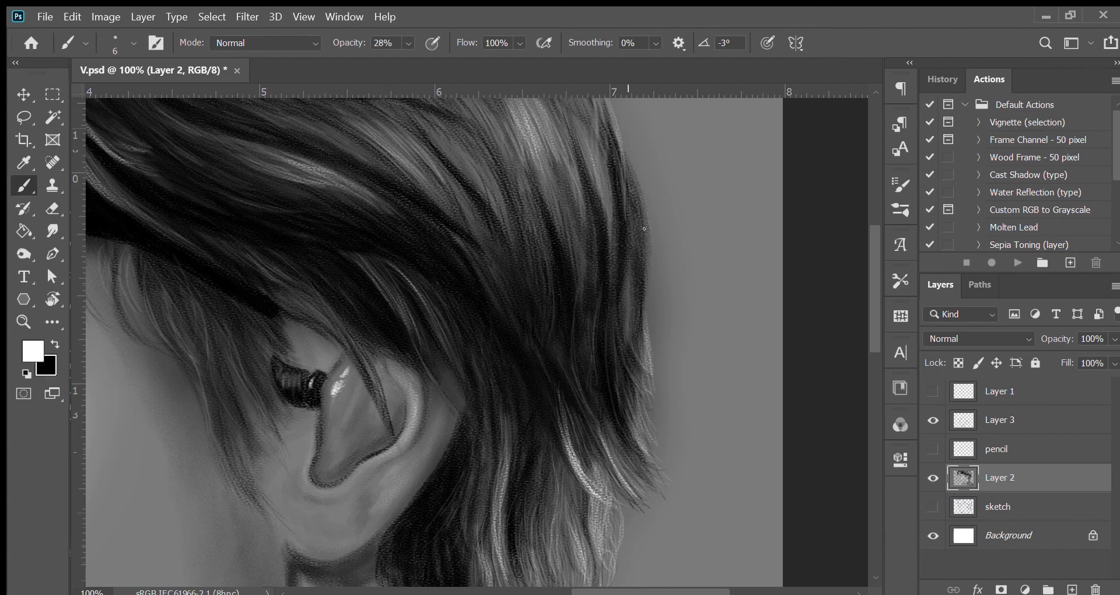
scroll(644, 229, up, 2)
scroll(583, 350, down, 6)
key(x)
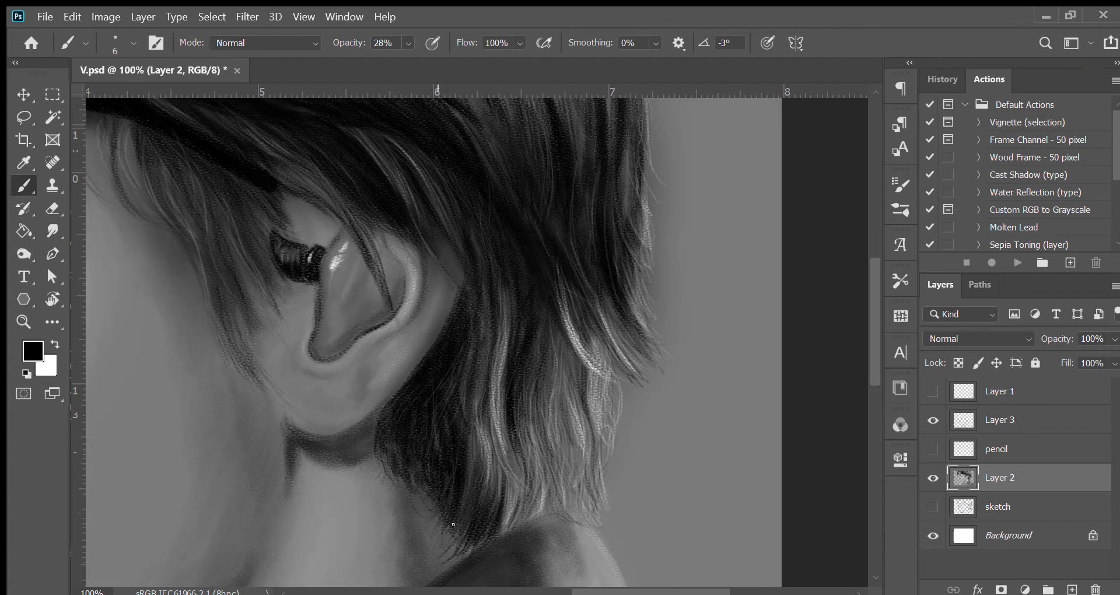
key(x)
scroll(453, 524, up, 5)
key(ctrl+minus)
key(ctrl+s)
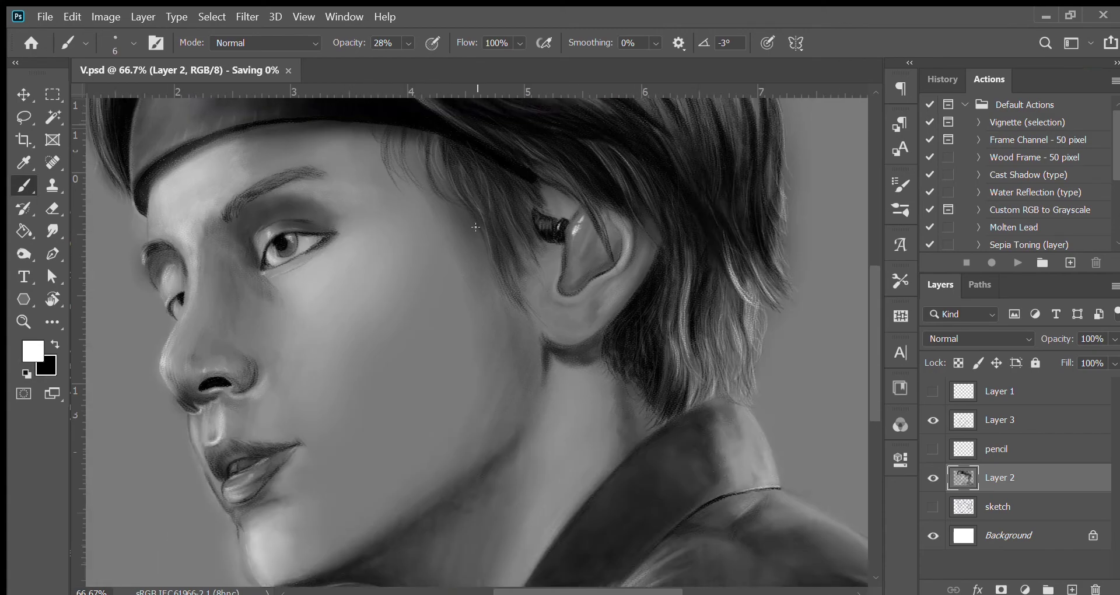
- Enlarge the brush, lower opacity to 8%, and softly shade around the ear
scroll(475, 226, down, 5)
scroll(312, 218, up, 5)
scroll(312, 219, up, 2)
key(x)
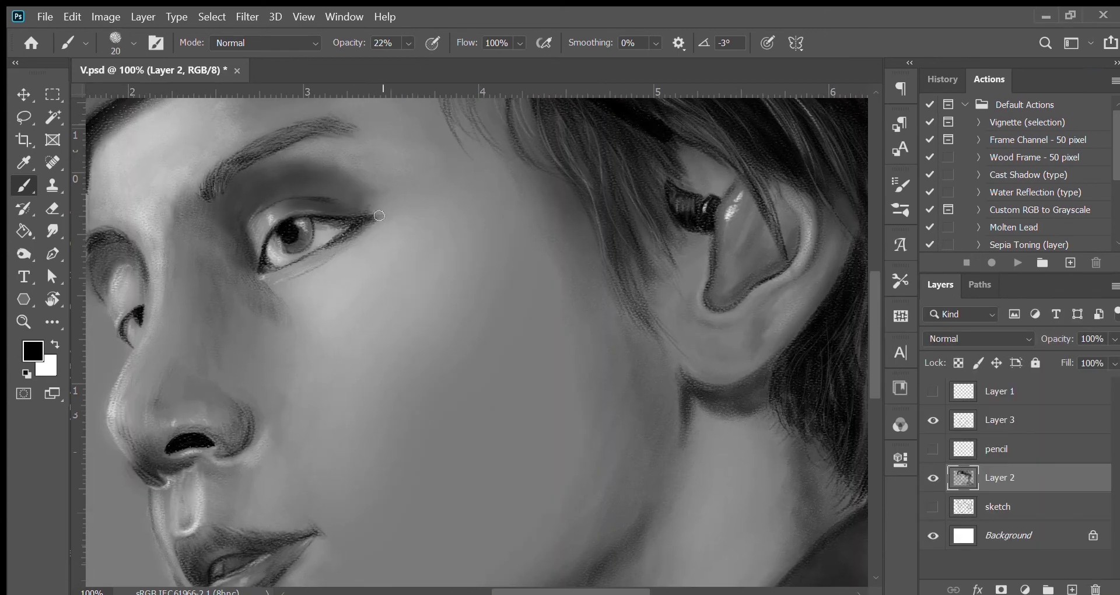
scroll(373, 234, down, 2)
key(x)
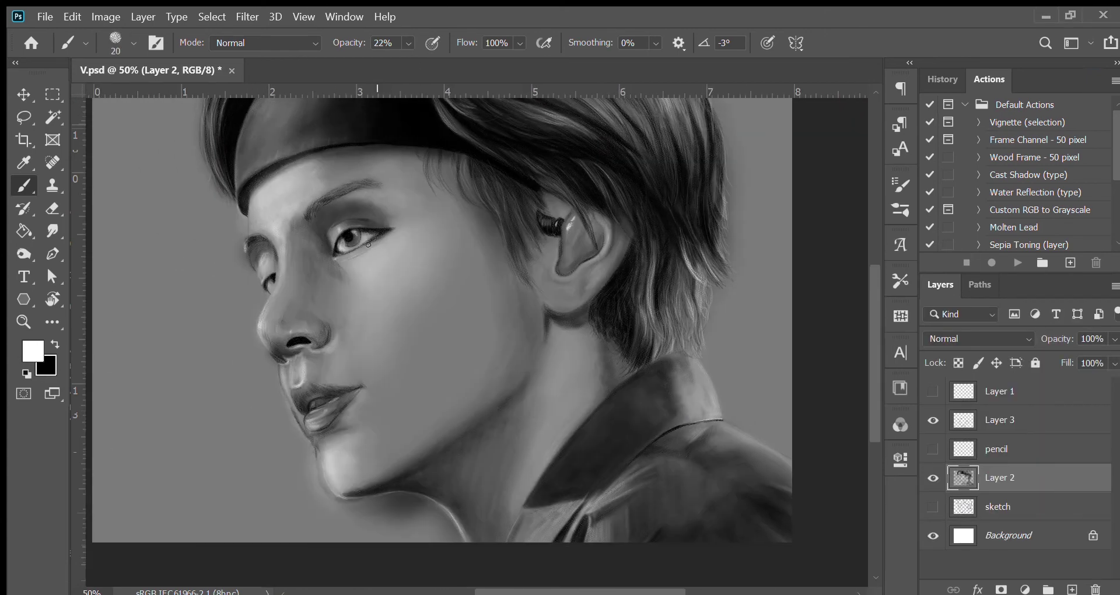
key(])
key(])
key(])
key(0)
key(8)
scroll(400, 225, up, 1)
drag(449, 195, 339, 201)
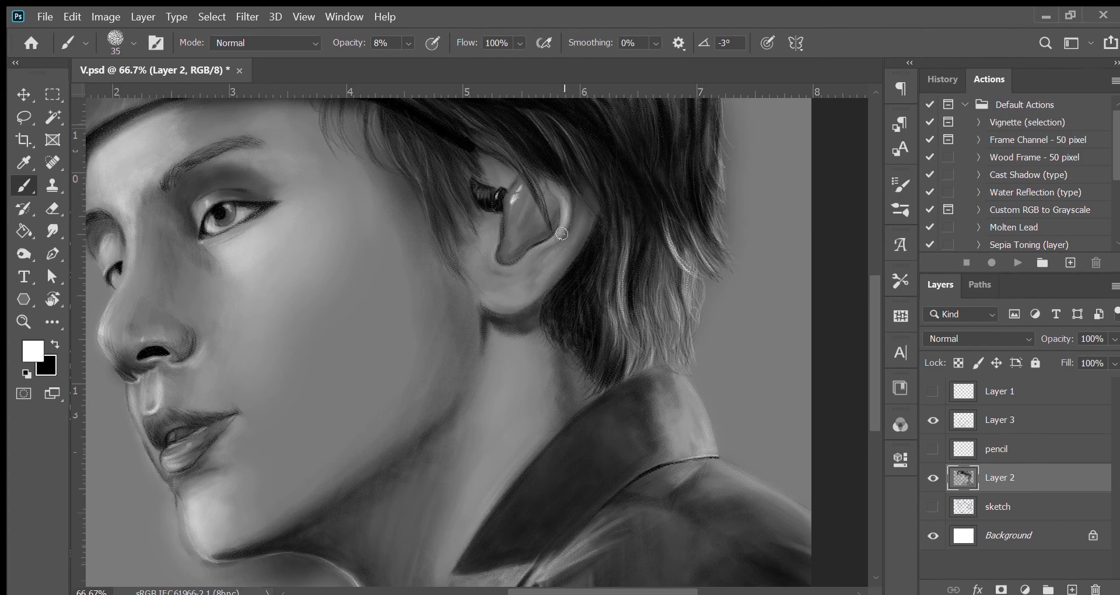
scroll(524, 205, down, 1)
scroll(449, 175, up, 1)
key(x)
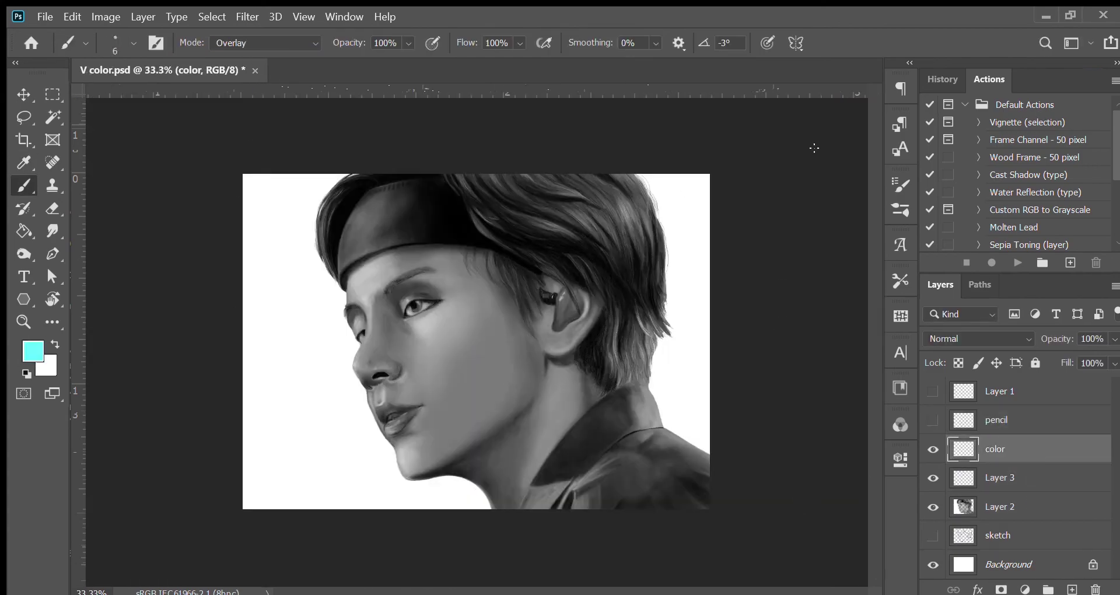
- Paint broad teal strokes over the left side of the hair with an enlarged brush
key(])
key(])
key(])
drag(339, 187, 319, 274)
drag(368, 175, 326, 280)
key(shift+alt+o)
scroll(507, 175, up, 1)
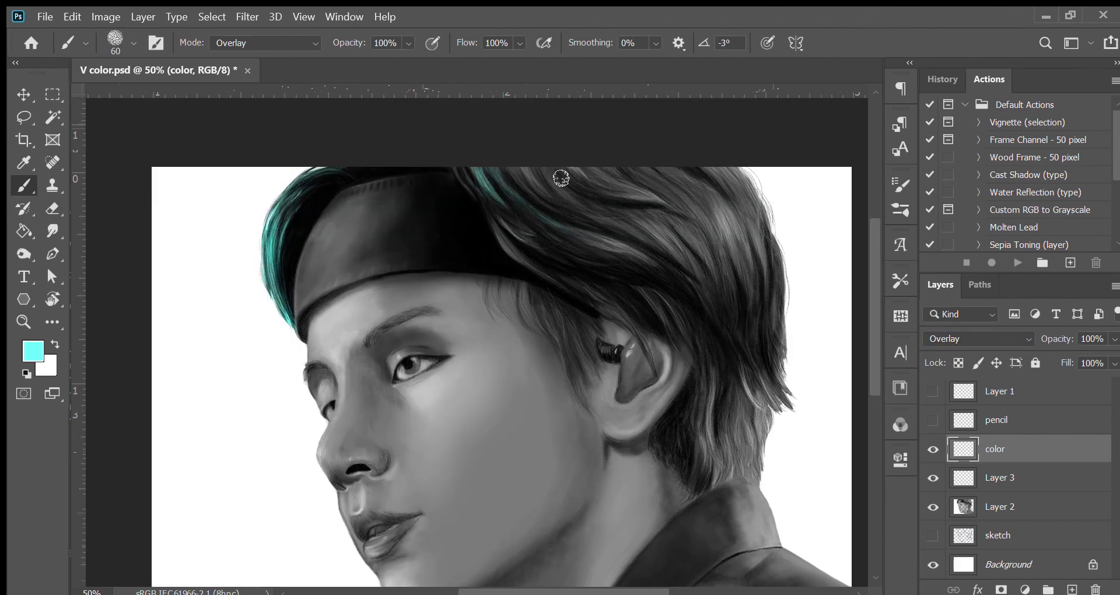
mouse_move(561, 178)
mouse_down()
mouse_move(680, 270)
mouse_move(325, 193)
mouse_up()
- At 22% brush opacity, paint purple over the nose, jaw, neck and near the temple
key(2)
key(2)
key(])
key(])
key(])
scroll(186, 308, down, 1)
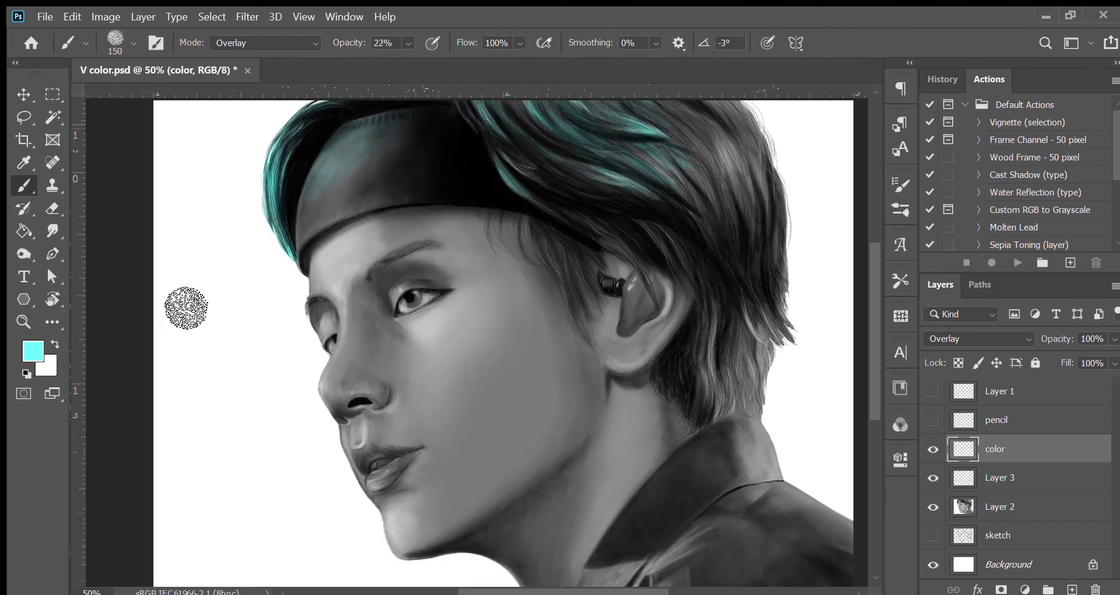
scroll(795, 378, down, 1)
drag(571, 303, 385, 419)
drag(338, 274, 497, 467)
key(.)
drag(382, 300, 473, 309)
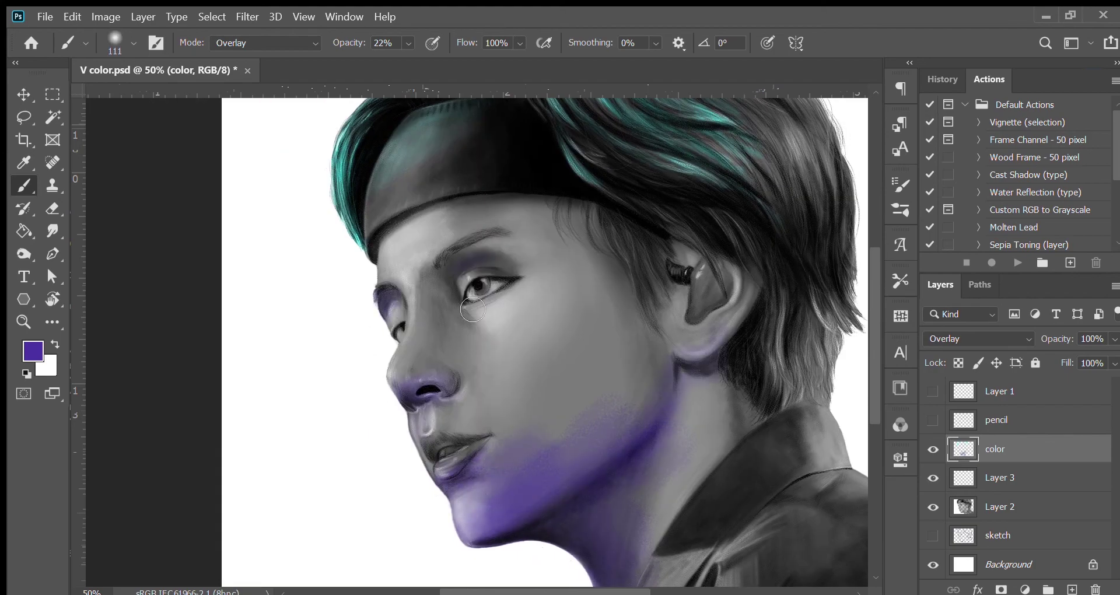
scroll(473, 309, right, 2)
- Sample teal from the hair and paint it over the forehead and cheek
key(x)
alt+click(371, 147)
drag(408, 221, 309, 350)
mouse_move(361, 216)
mouse_down()
mouse_move(348, 474)
mouse_move(375, 370)
mouse_up()
key(bracketright)
key(bracketright)
key(bracketright)
scroll(487, 287, down, 1)
scroll(604, 200, up, 1)
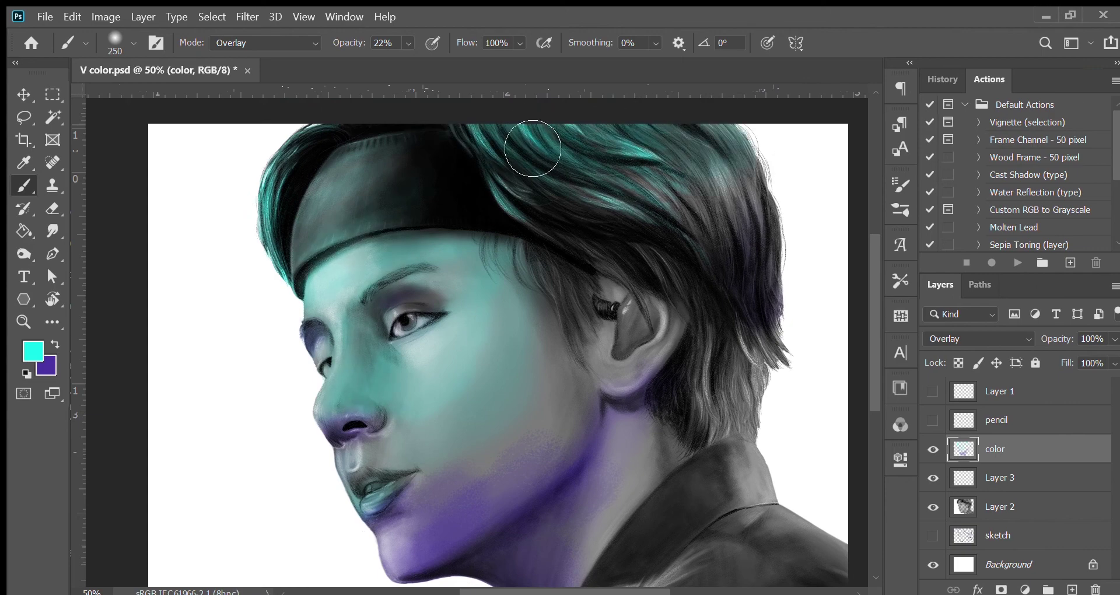
scroll(532, 148, right, 1)
key(bracketleft)
key(bracketleft)
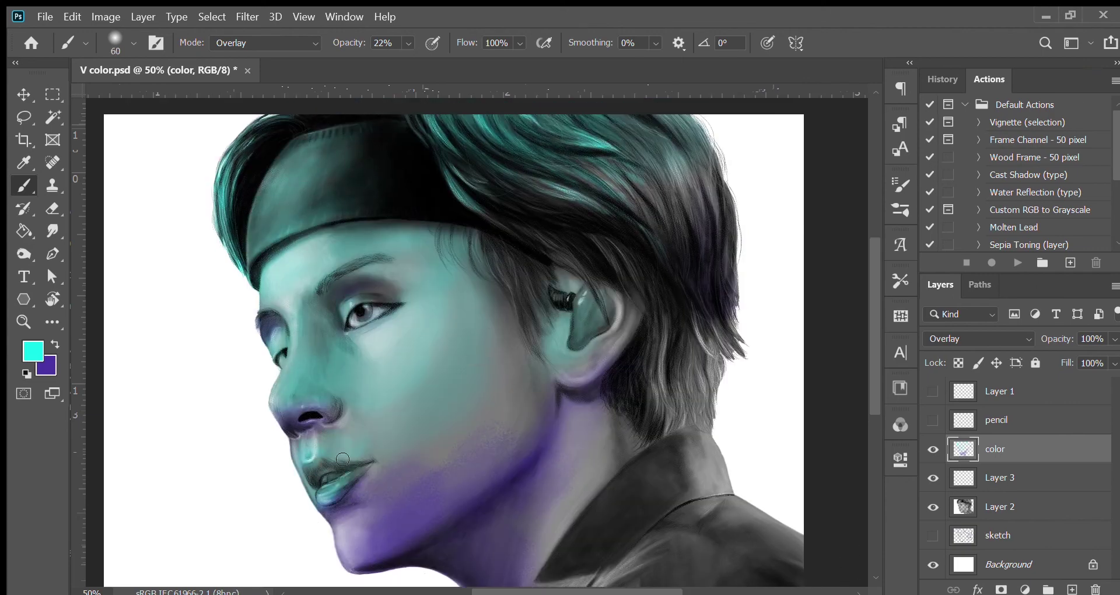
- Paint purple onto the lips and spread it across the lower cheek
key(x)
key(bracketright)
key(bracketright)
key(bracketright)
drag(315, 467, 350, 481)
key(x)
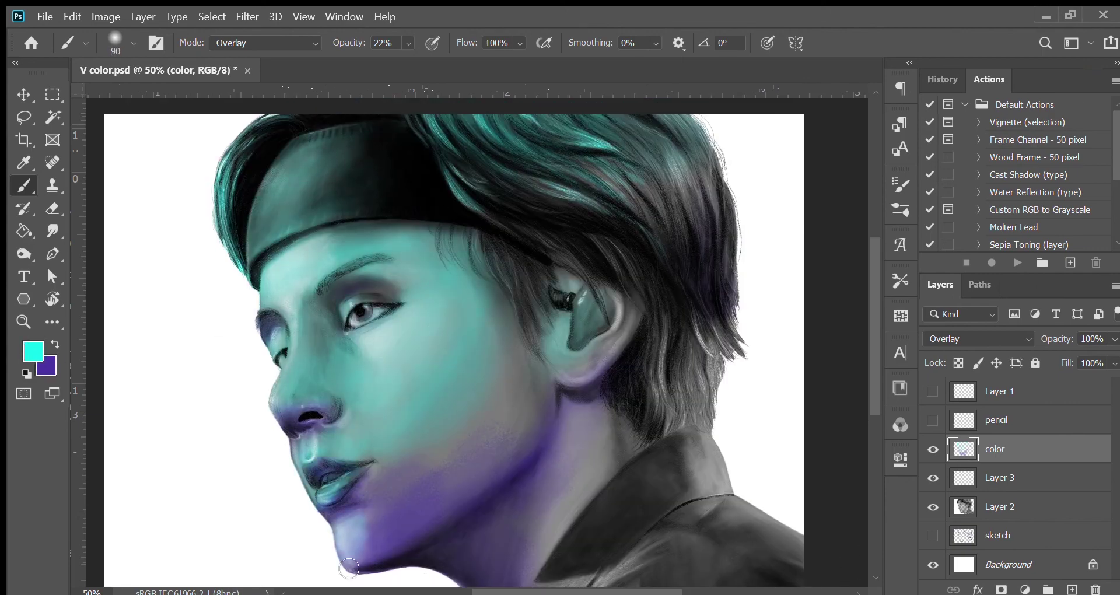
key(x)
drag(400, 505, 454, 349)
key(bracketleft)
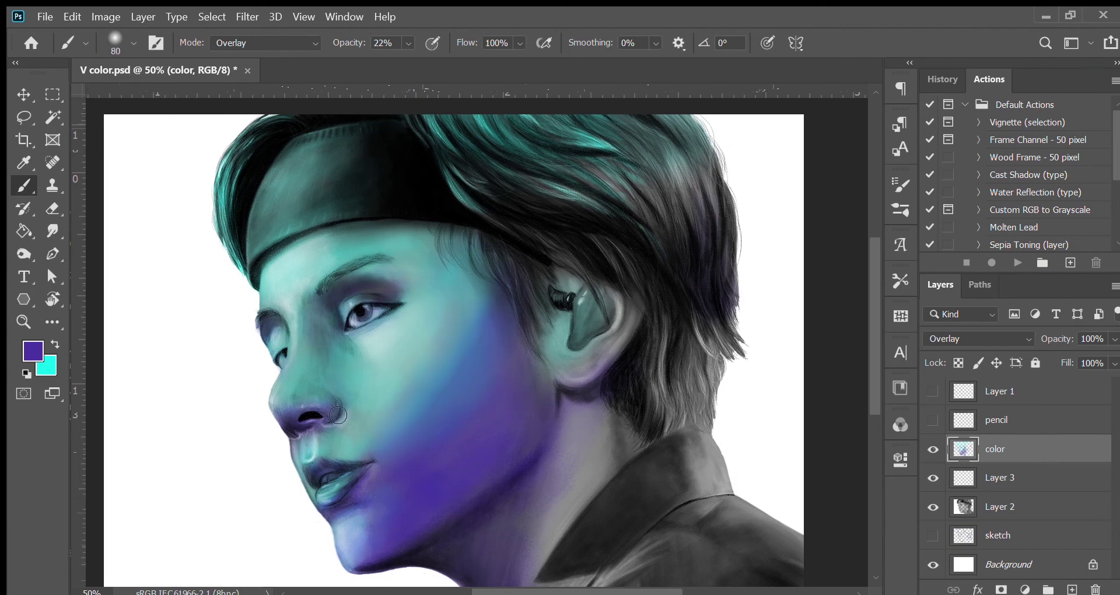
scroll(338, 414, down, 3)
key(x)
key(ctrl+minus)
- Wash magenta down the right side of the back hair
key(bracketright)
key(bracketright)
key(bracketright)
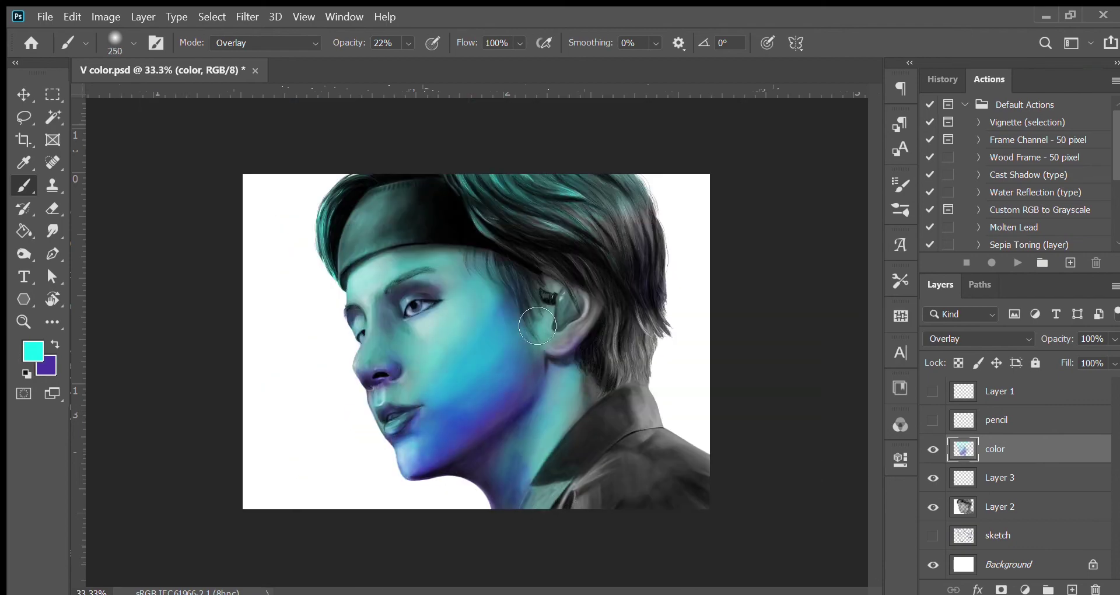
key(x)
key(bracketleft)
key(bracketleft)
key(bracketleft)
mouse_move(612, 186)
mouse_down()
mouse_move(669, 355)
mouse_move(631, 429)
mouse_up()
- Zoom in on the face and deepen the teal across it
key(bracketright)
key(bracketright)
key(bracketright)
key(ctrl+plus)
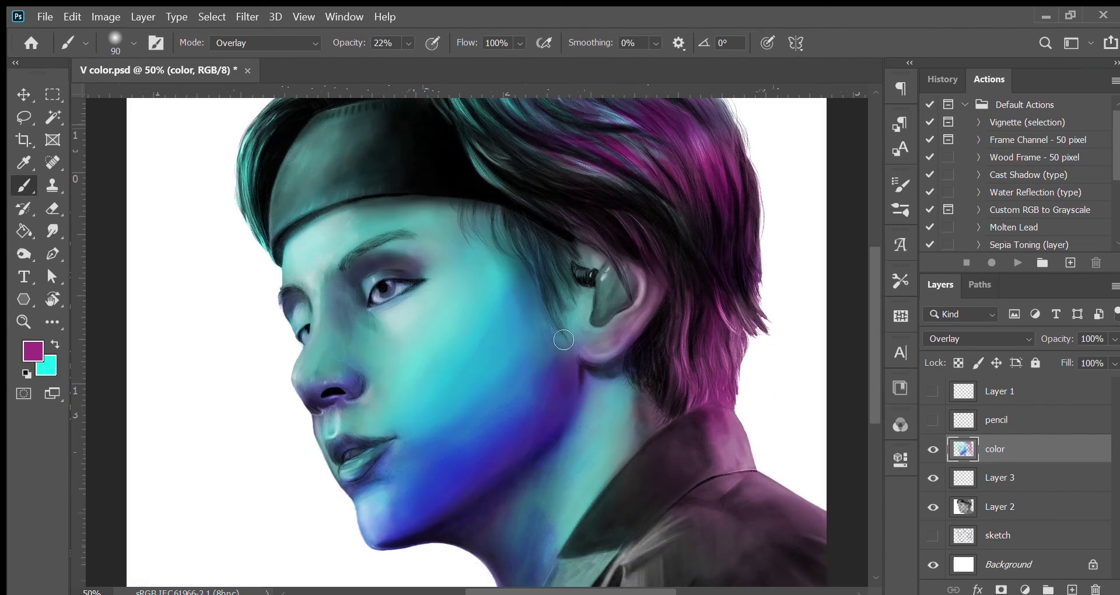
scroll(339, 313, right, 2)
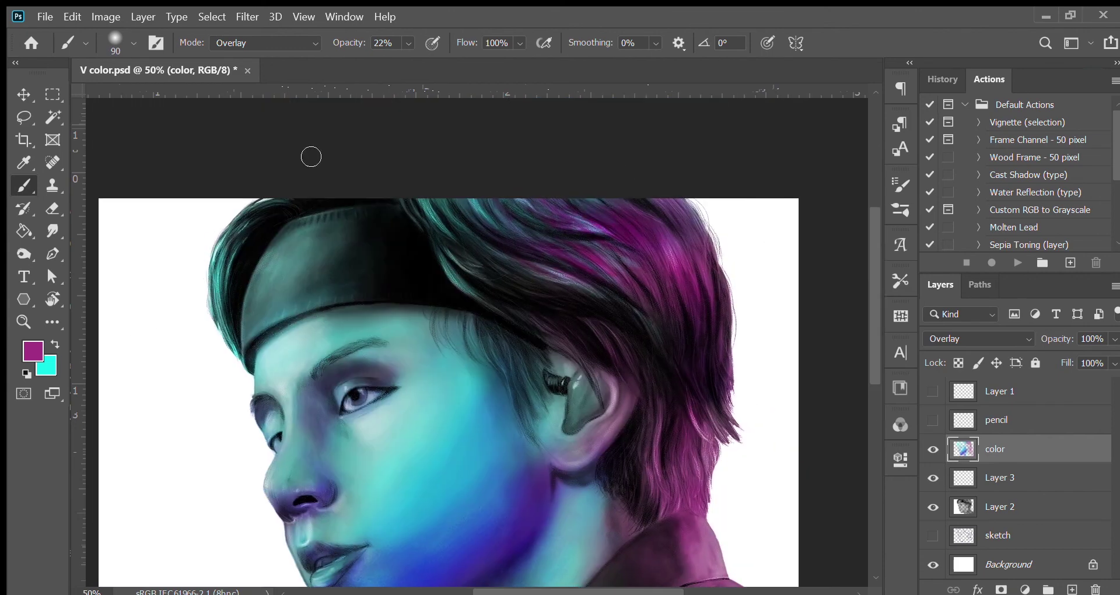
key(x)
drag(375, 286, 350, 542)
- Switch to purple and paint it up along the jaw and ear rim
key(ctrl+minus)
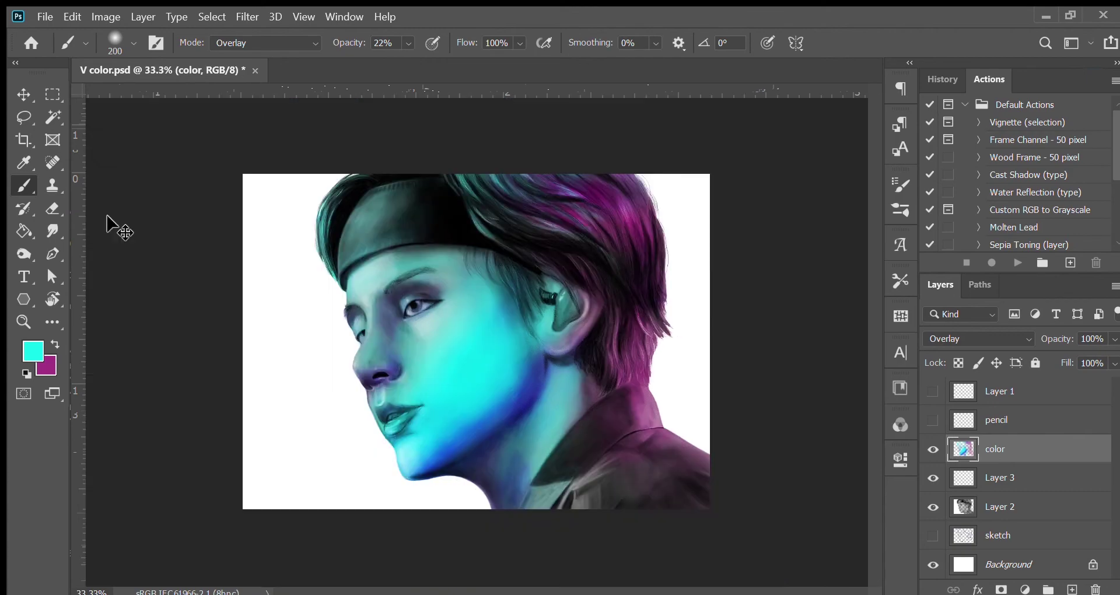
key(ctrl+plus)
key(i)
key(x)
key(b)
scroll(467, 350, down, 2)
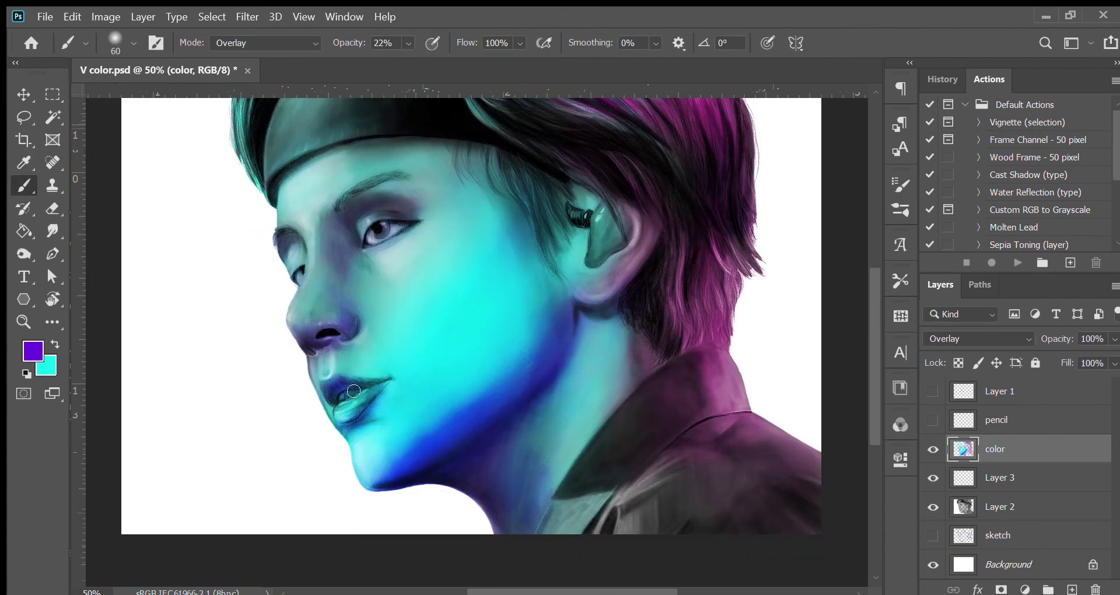
drag(519, 501, 561, 265)
key(bracketleft)
key(bracketleft)
key(bracketleft)
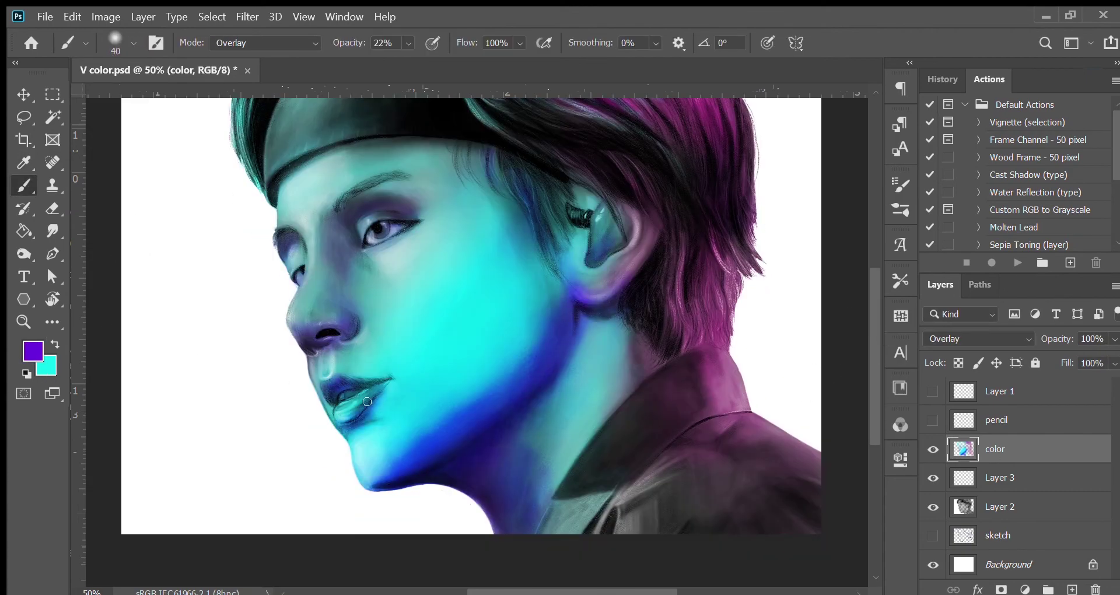
- Lightly erase the teal on the cheek at 76% eraser opacity to soften it
key(e)
drag(431, 266, 477, 360)
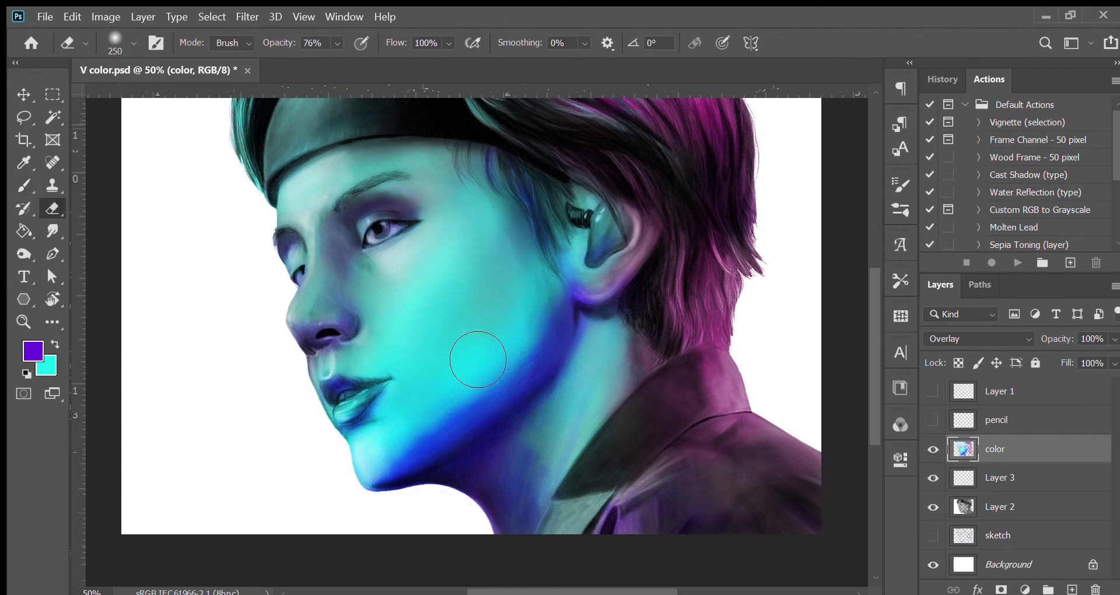
key(bracketleft)
key(bracketleft)
key(bracketleft)
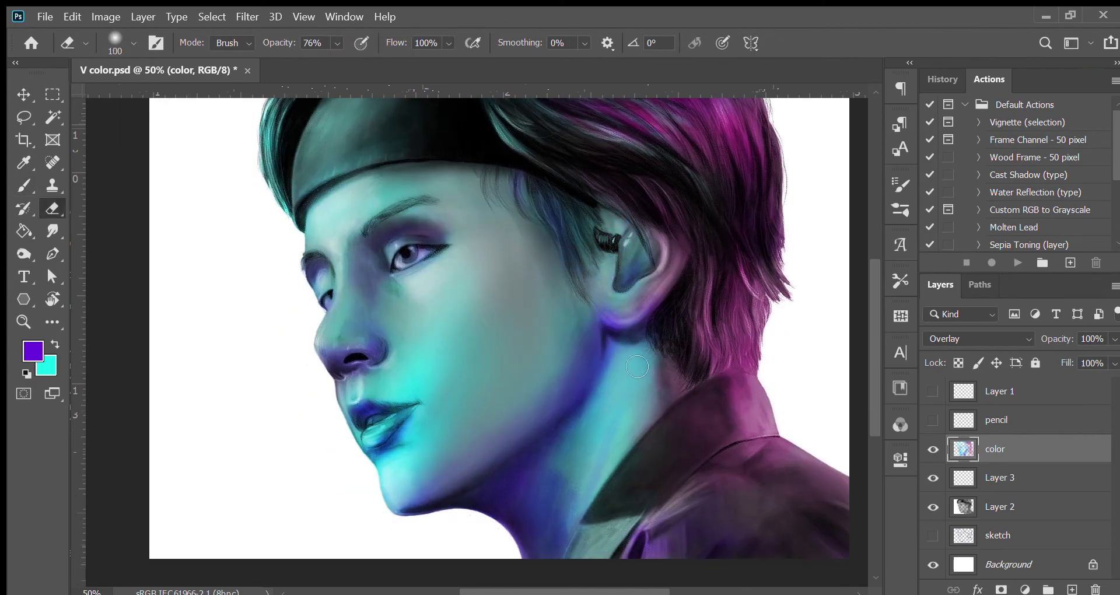
- Return to the Overlay brush with swapped colours and zoom out to see the whole portrait
key(b)
key(x)
key(ctrl+minus)
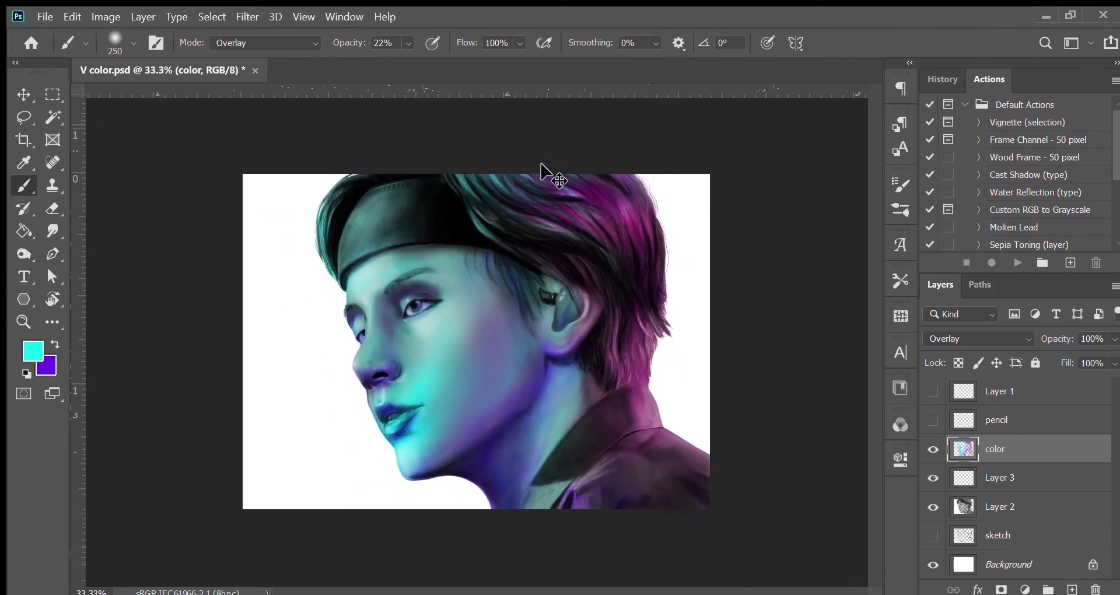